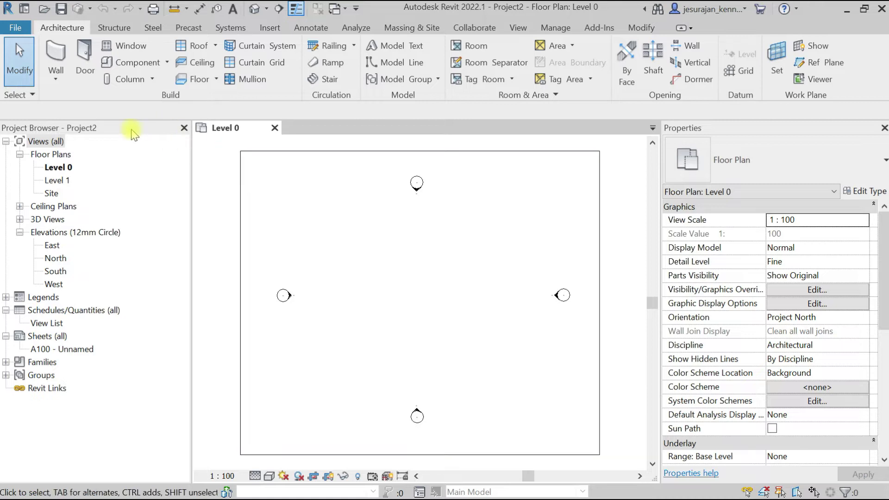
Step: Float the Project Browser over the drawing area and open the browser organization settings for Views
drag(133, 134, 431, 156)
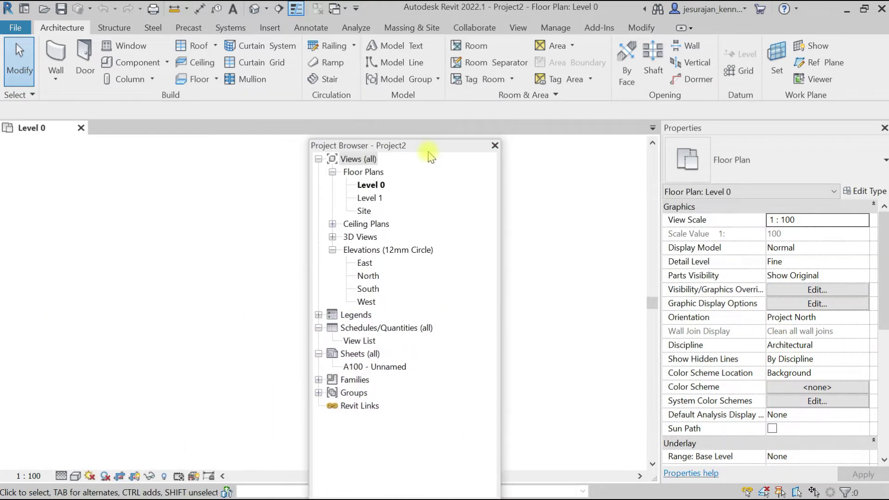
click(362, 160)
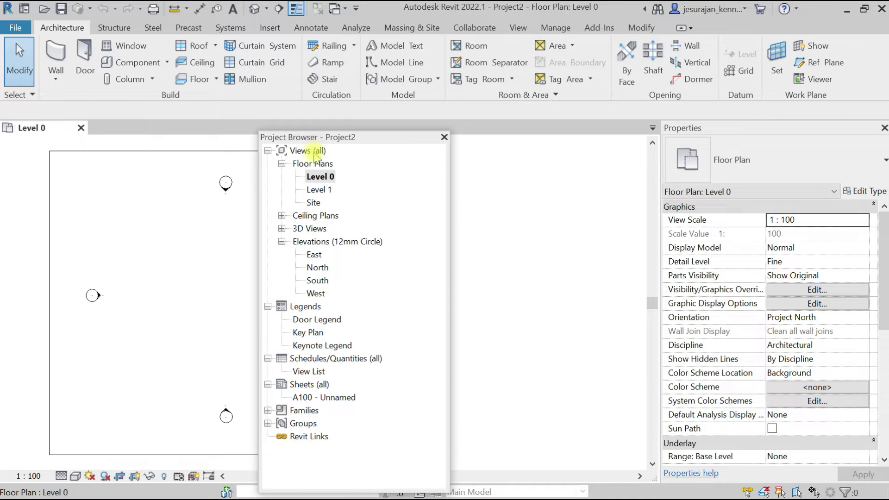
click(311, 152)
right_click(315, 156)
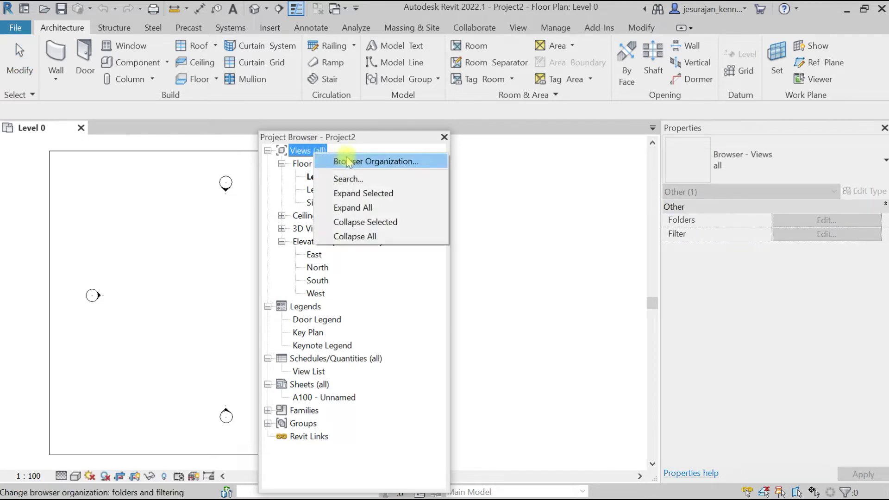
click(422, 163)
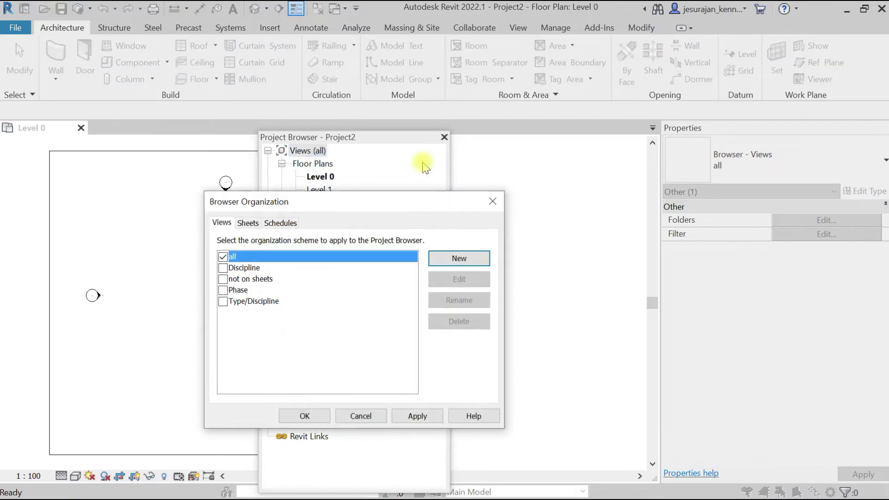
drag(394, 206, 529, 115)
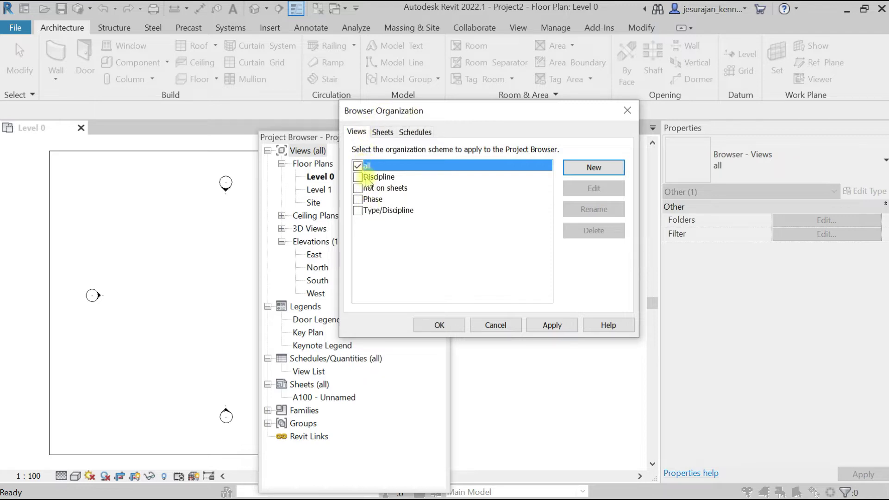
Step: Examine the organization schemes offered for views, sheets and schedules, including which view schemes can be edited
click(381, 133)
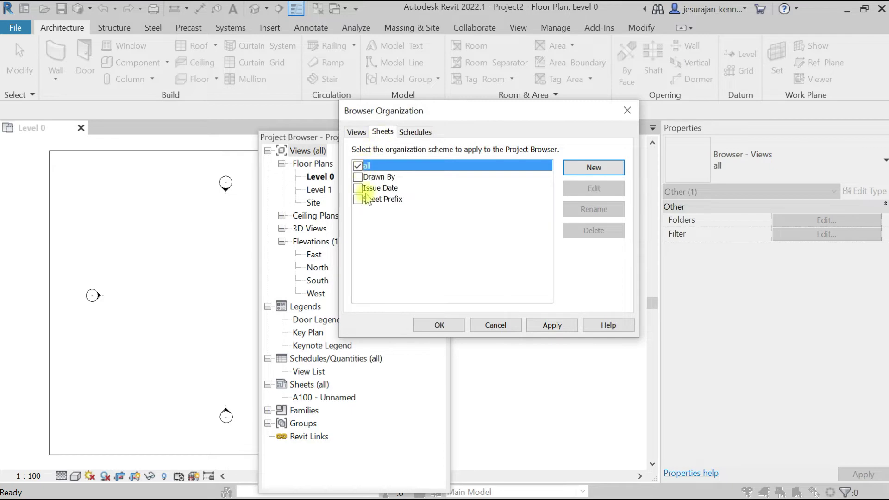
click(411, 133)
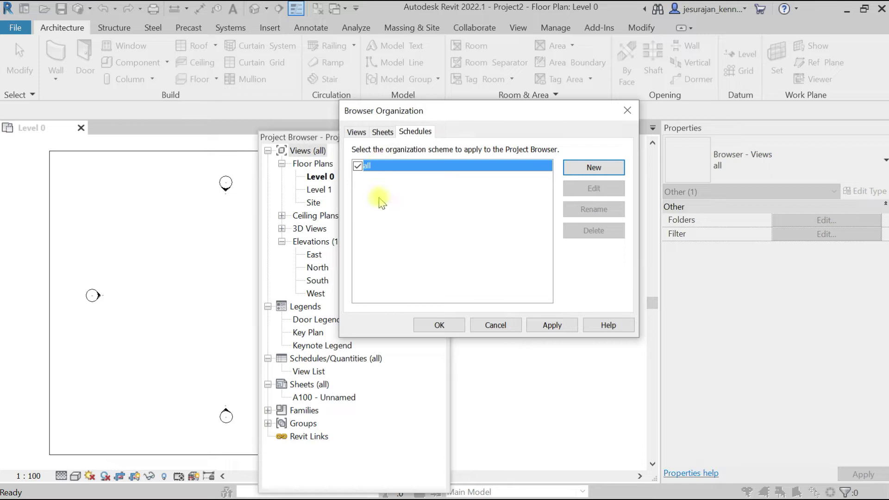
click(357, 133)
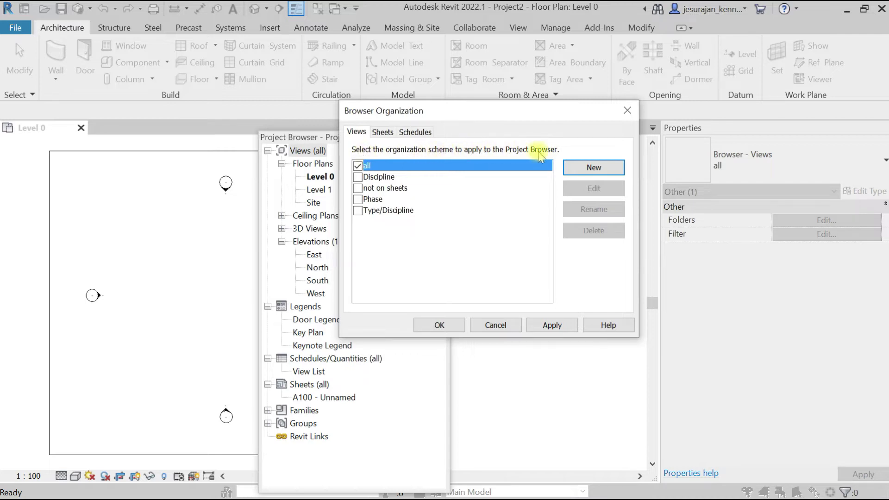
click(379, 177)
click(382, 189)
click(376, 199)
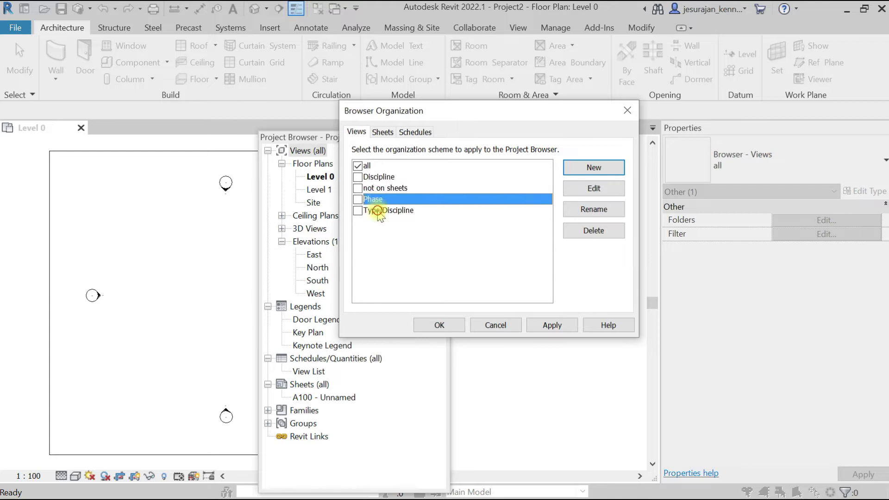
click(378, 210)
click(368, 167)
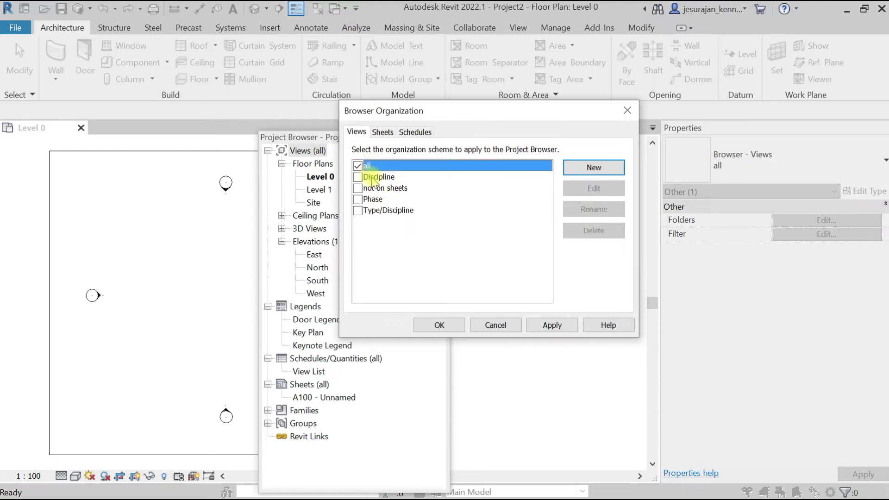
click(372, 177)
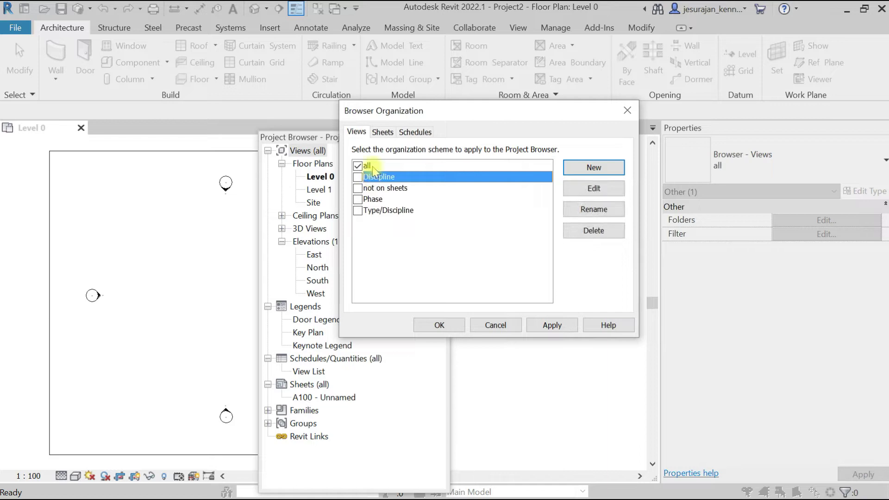
click(374, 167)
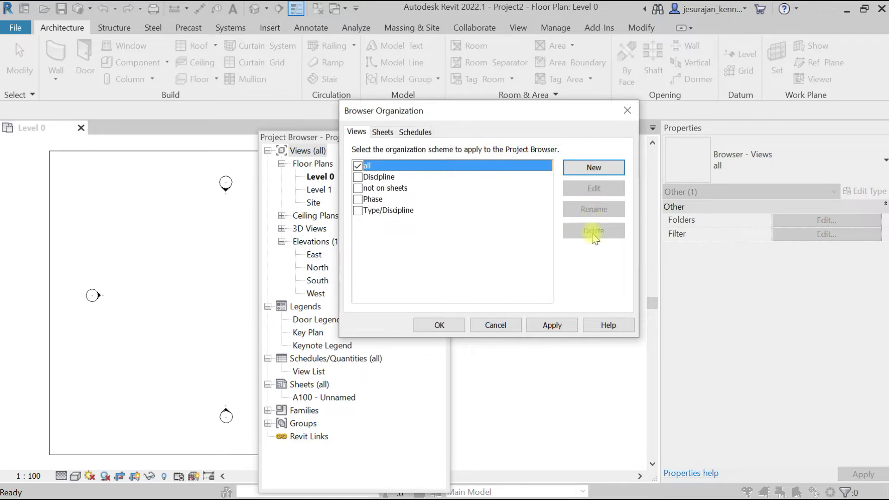
Step: Examine the filtering rules and the grouping and sorting rules of the Discipline view scheme
click(372, 178)
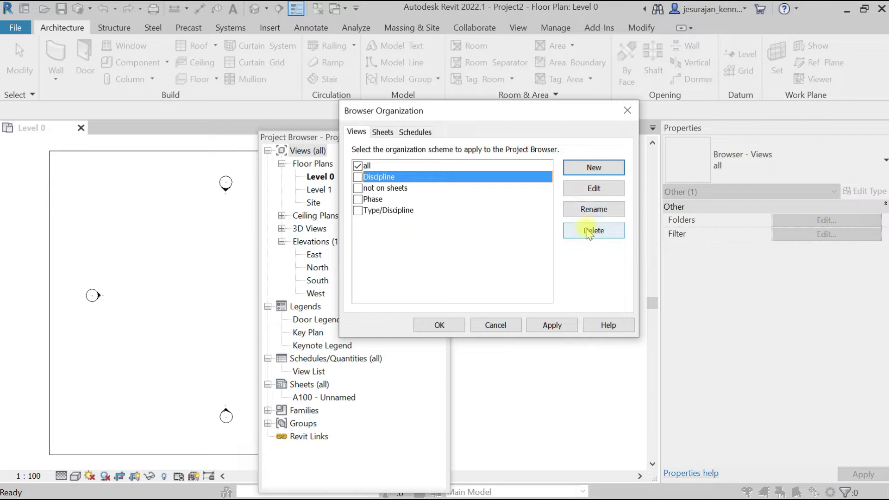
click(587, 192)
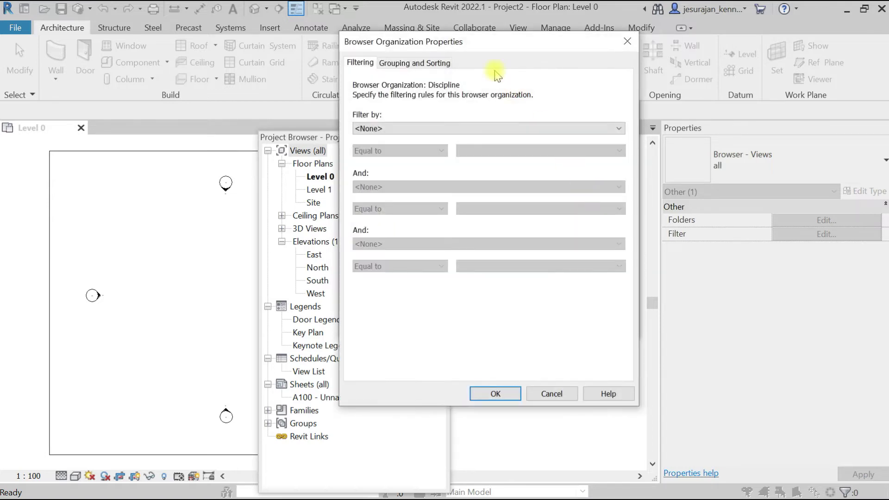
drag(418, 41, 361, 69)
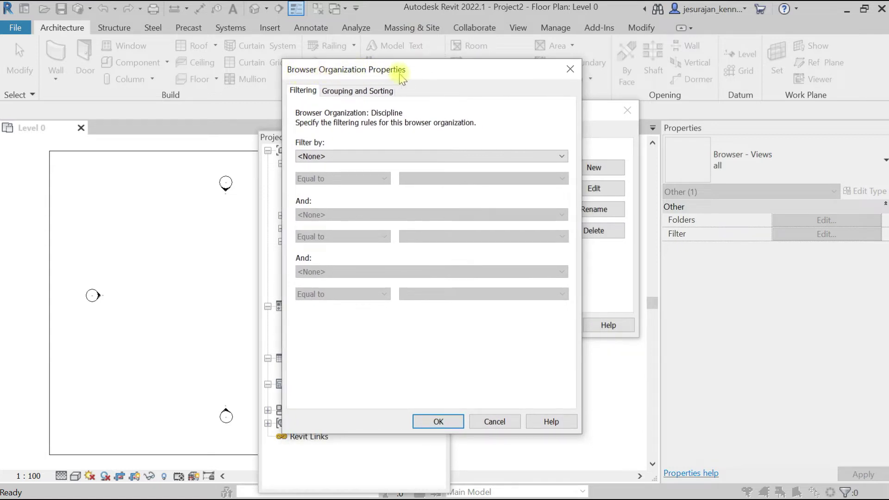
mouse_move(416, 70)
mouse_down()
mouse_move(408, 94)
mouse_move(423, 69)
mouse_up()
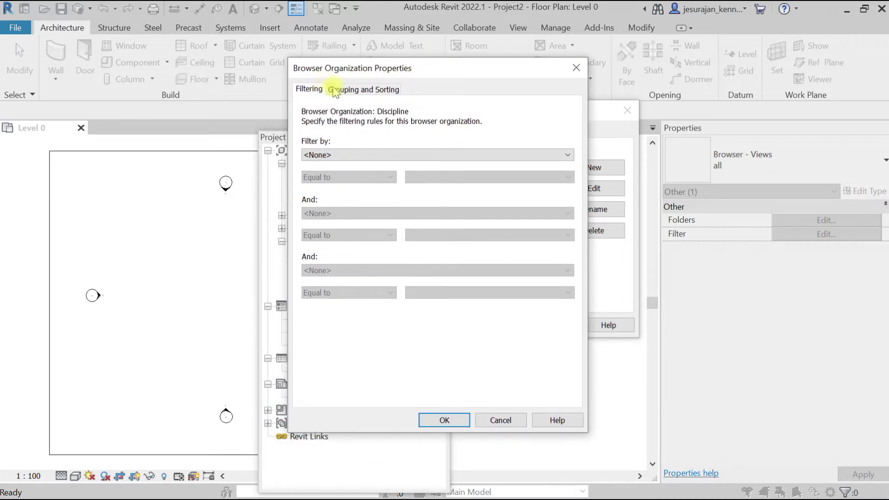
click(361, 89)
drag(427, 68, 671, 74)
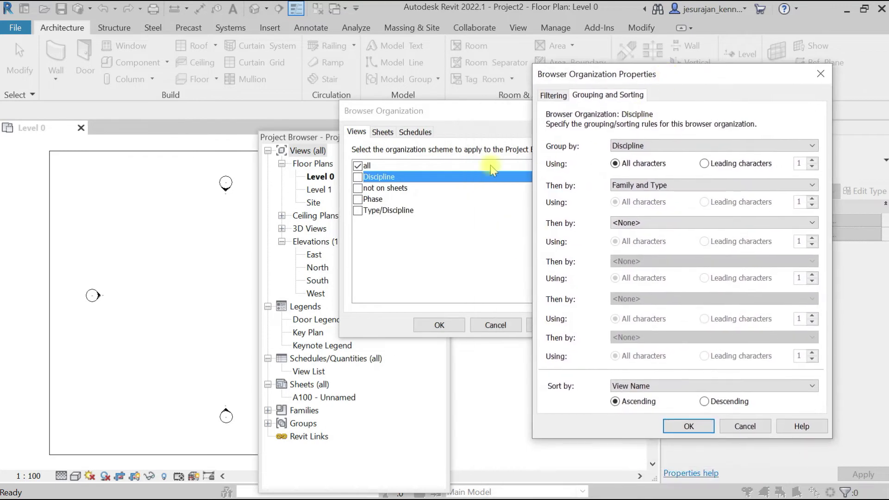
click(554, 96)
click(574, 161)
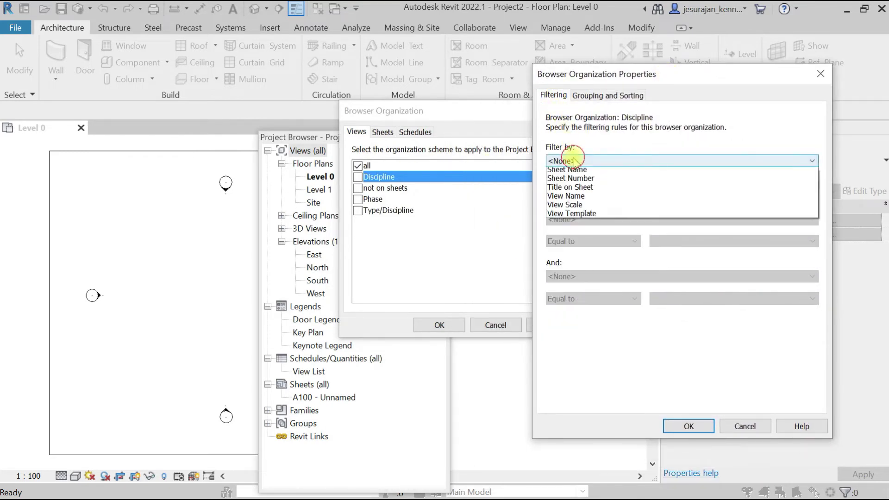
click(575, 162)
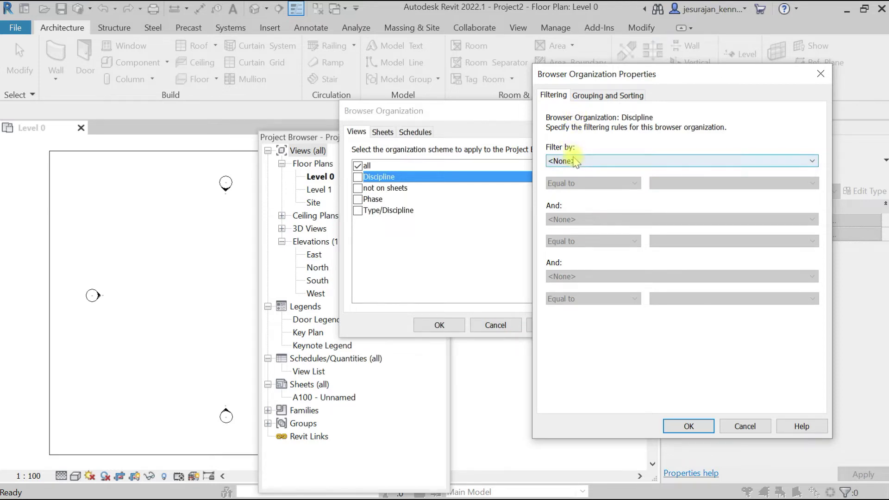
click(588, 96)
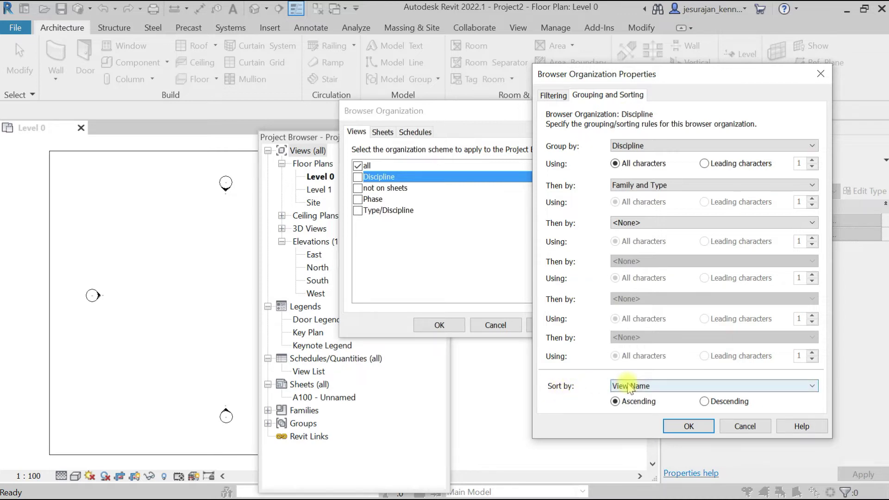
click(688, 425)
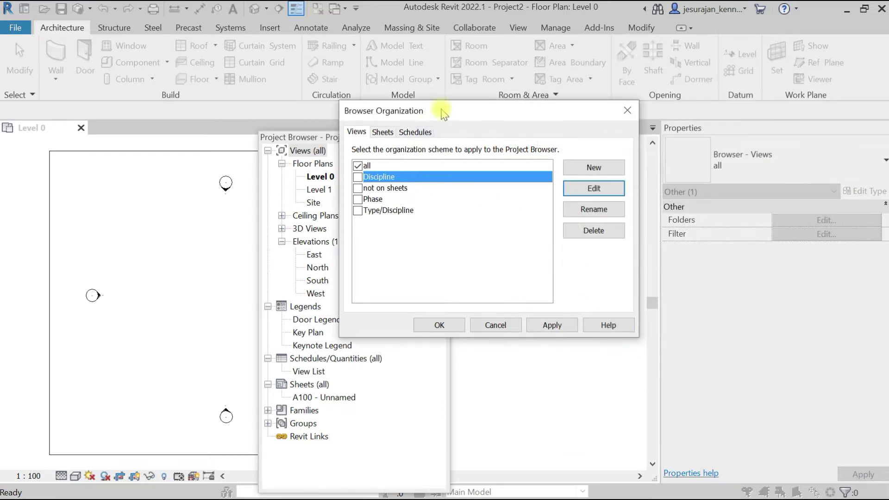
Step: Close the browser organization settings and dock the Project Browser back beside the drawing area
drag(447, 113, 627, 152)
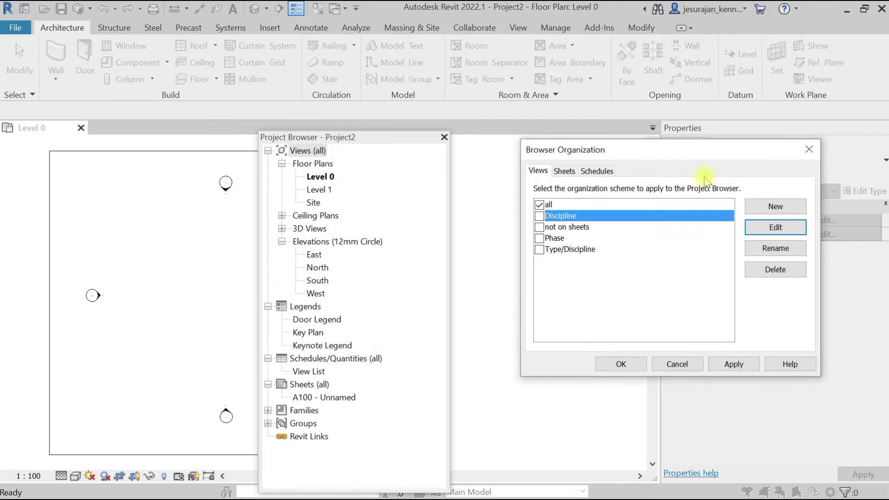
click(808, 149)
drag(404, 143, 3, 162)
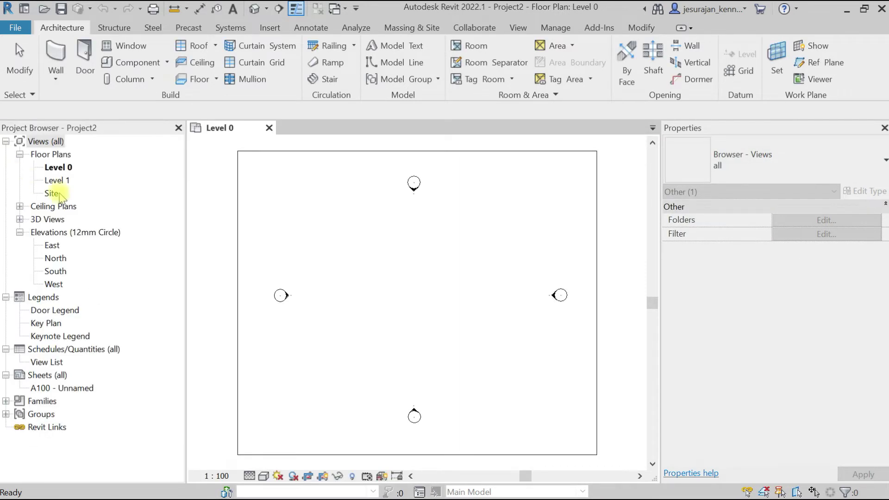
Step: Create a new browser organization scheme for Views named "New scheme"
click(58, 141)
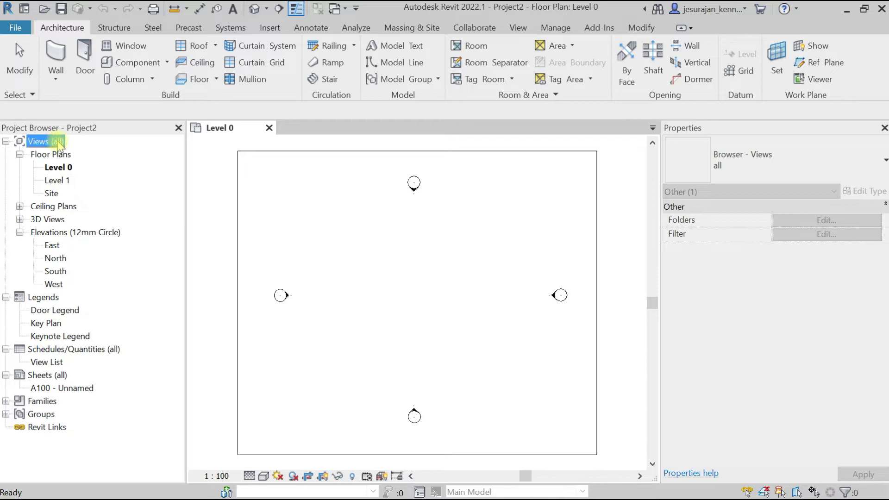
right_click(59, 144)
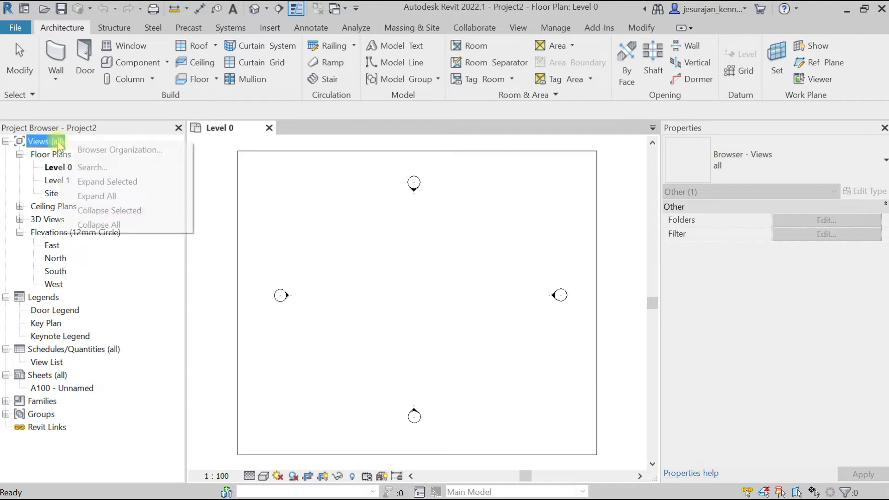
click(105, 148)
drag(611, 149, 392, 137)
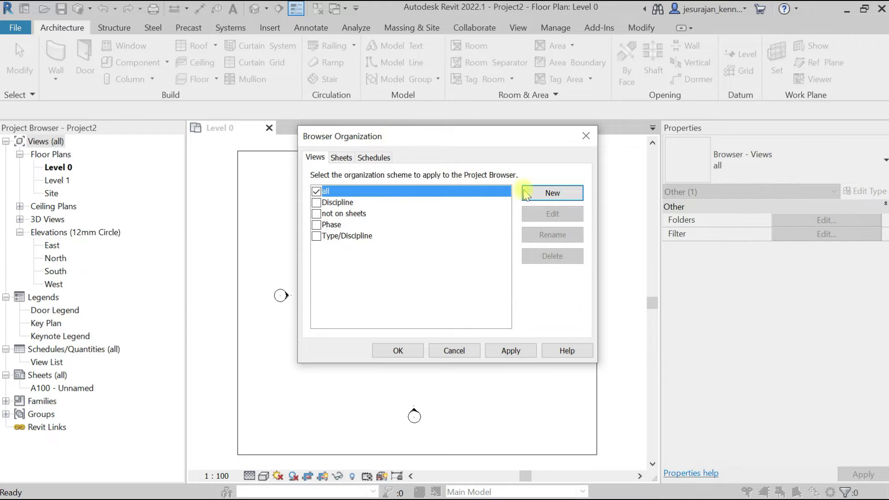
click(560, 193)
click(417, 239)
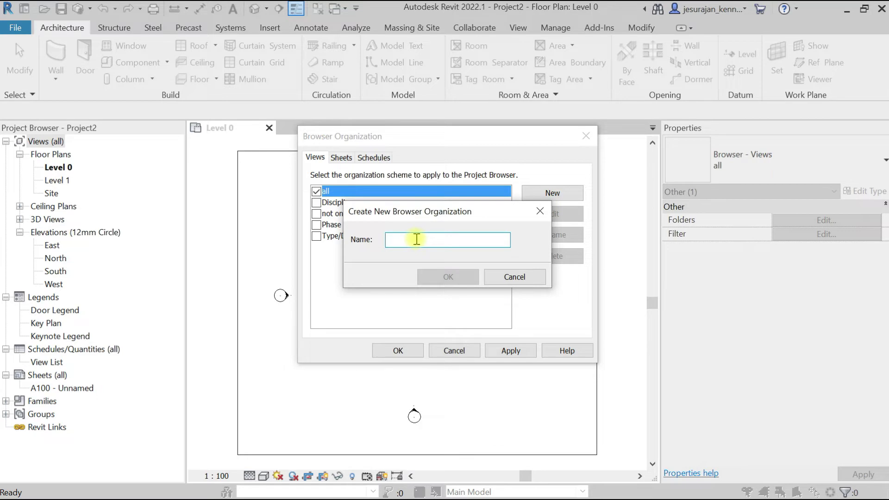
text(New scheme)
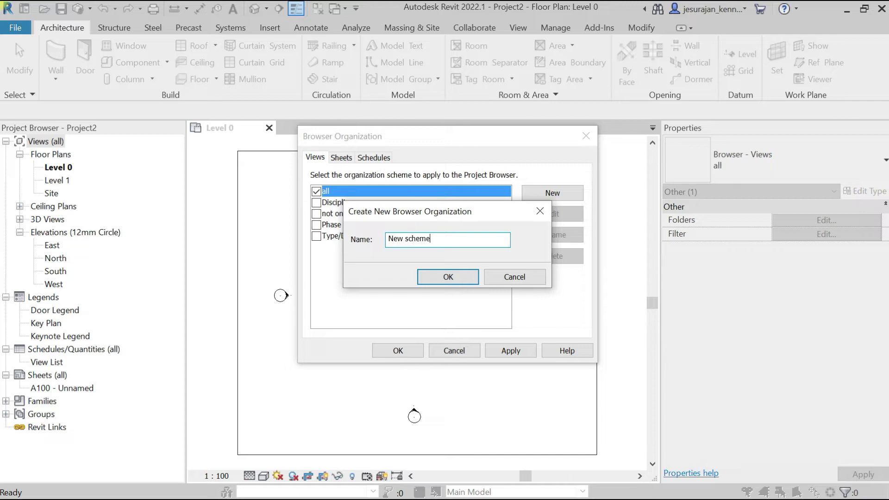
click(448, 277)
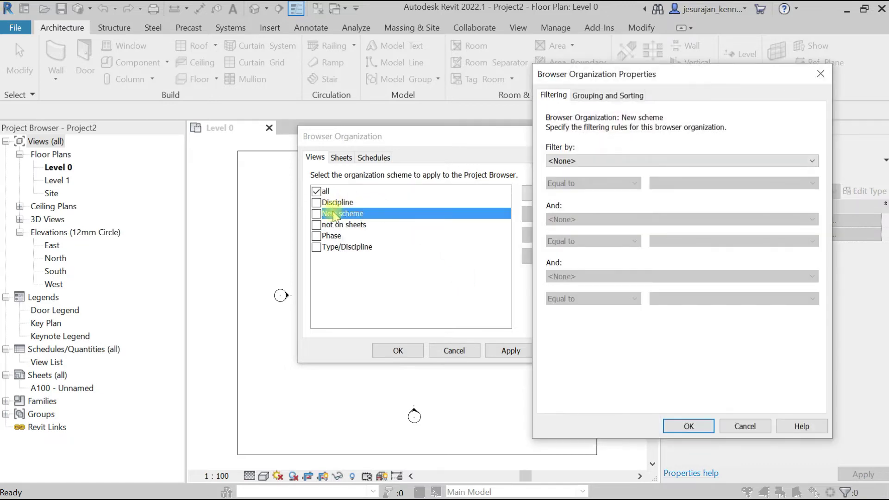
Step: Check the new scheme's filtering, grouping and sorting rules and accept the defaults
drag(590, 79, 476, 72)
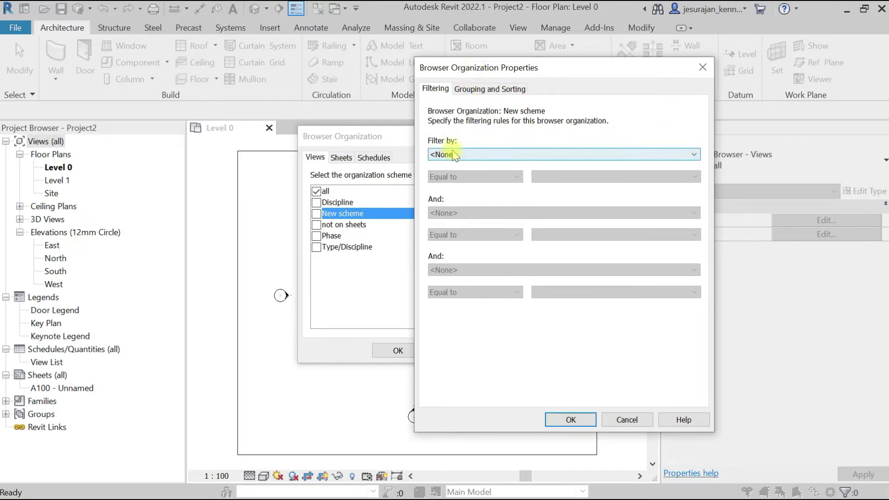
click(484, 90)
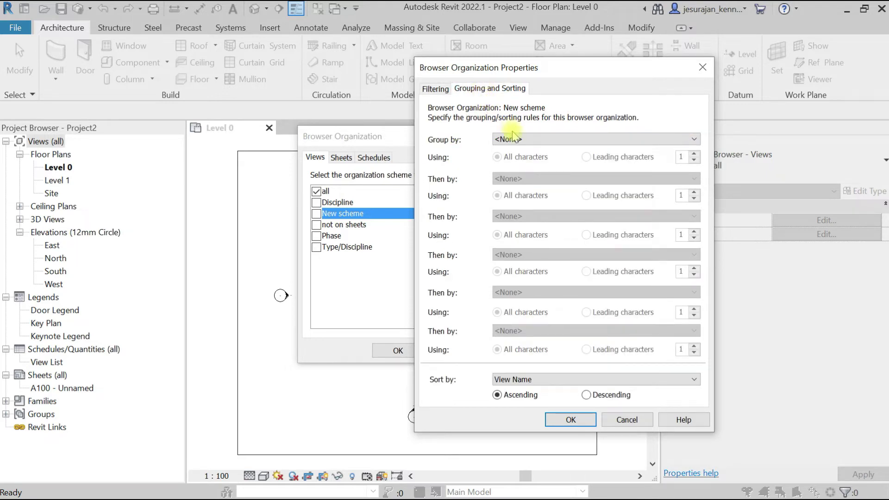
click(572, 419)
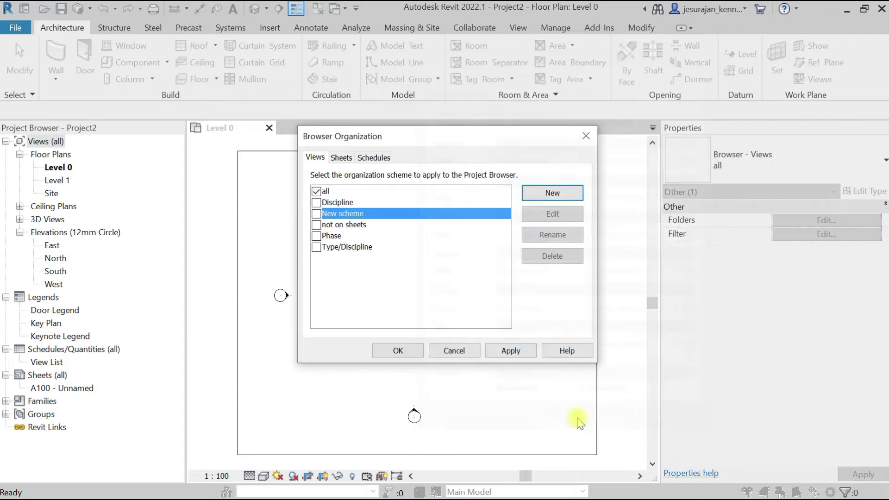
Step: Apply "New scheme" to the views in the Project Browser and select the East elevation
click(316, 213)
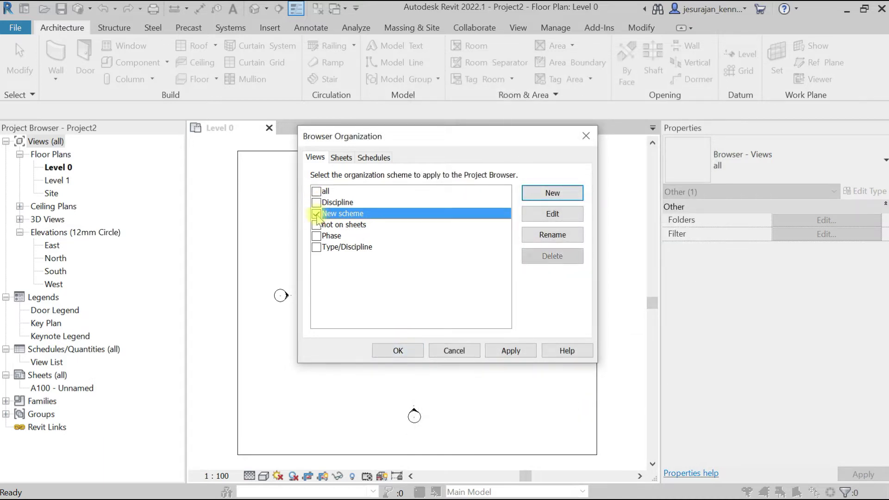
click(398, 350)
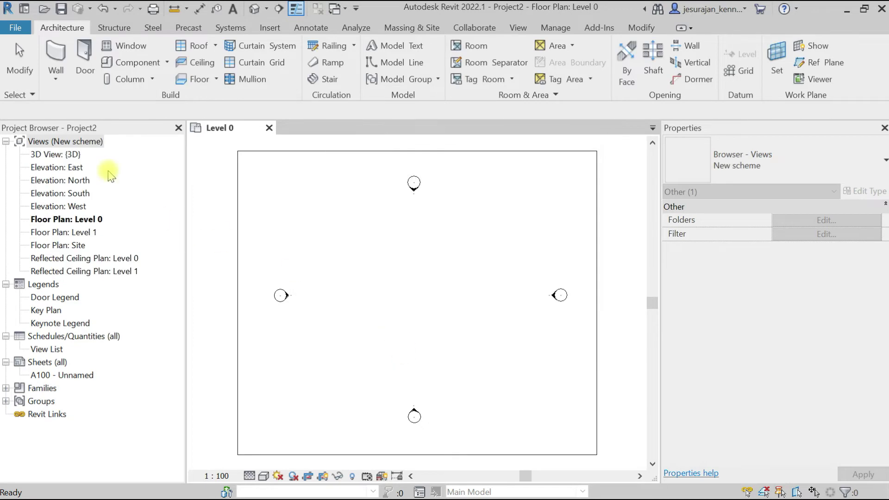
click(55, 154)
click(57, 167)
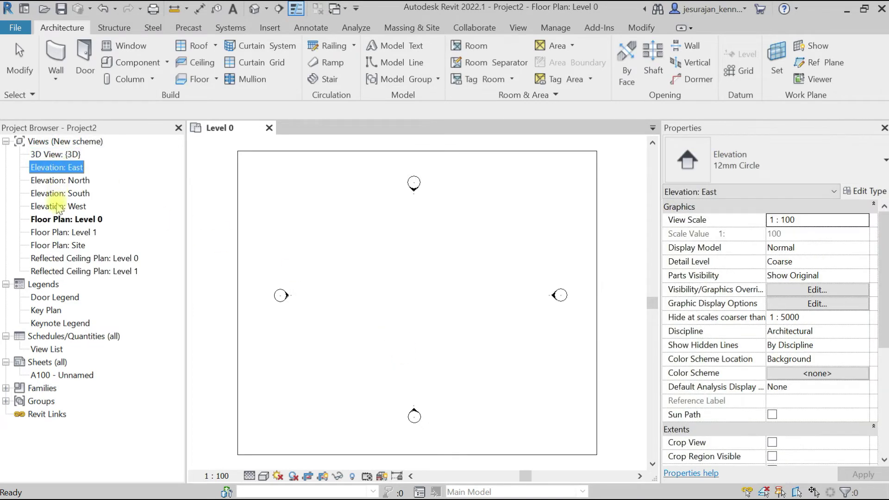
Step: Select all the views under "New scheme", from the 3D view to the Level 1 reflected ceiling plan, and reselect only the 3D view
click(55, 154)
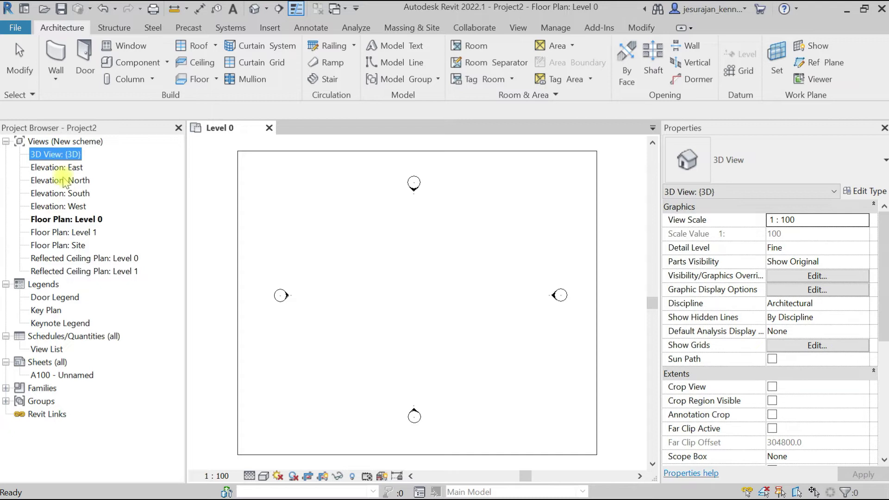
shift+click(67, 271)
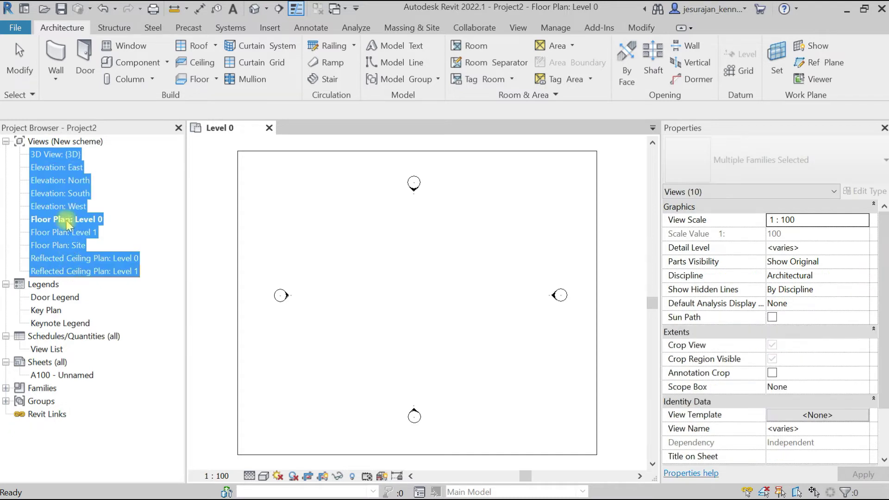
click(57, 180)
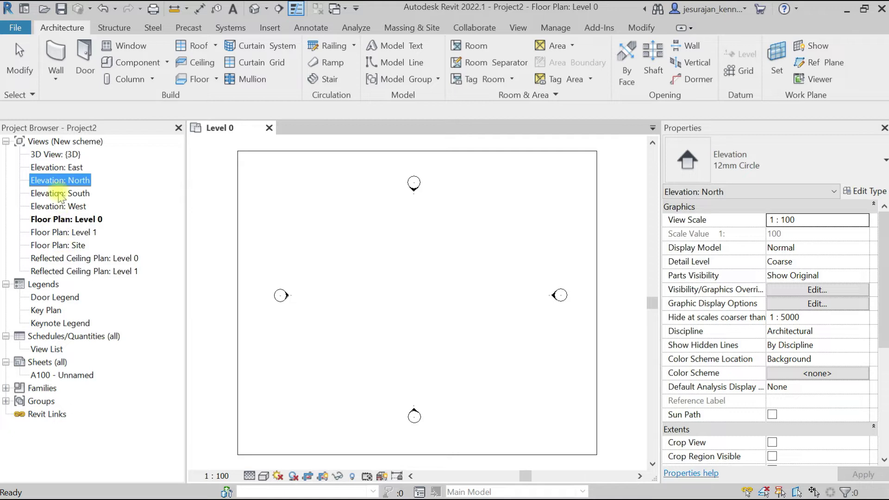
click(53, 155)
shift+click(69, 270)
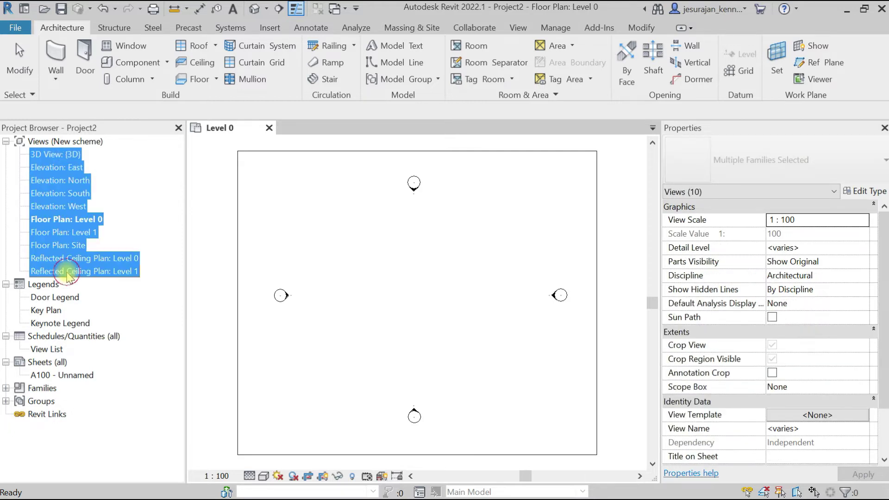
right_click(66, 184)
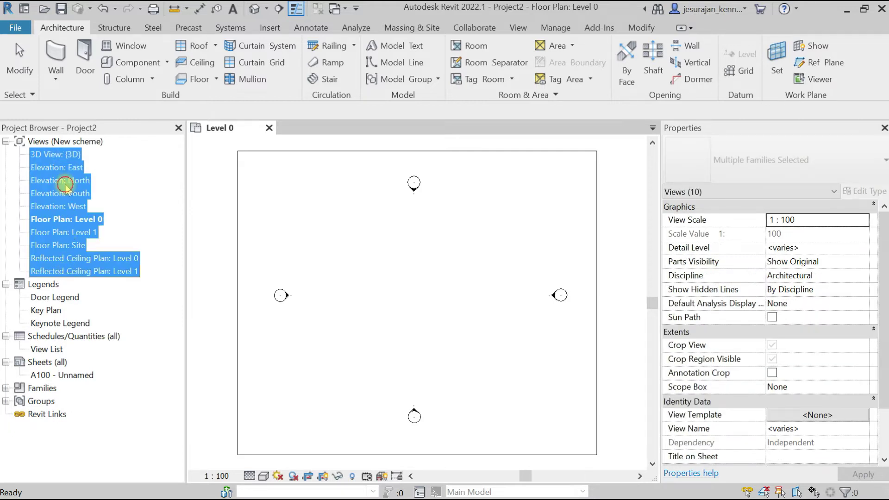
click(65, 156)
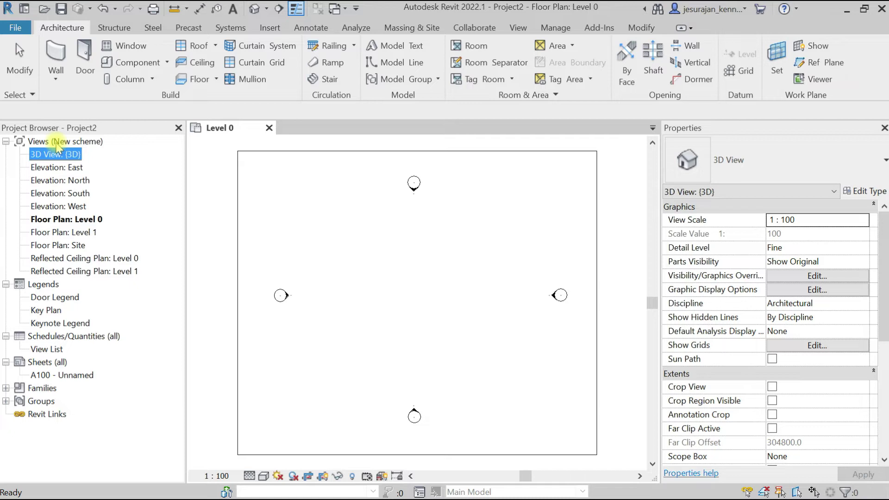
Step: Edit "New scheme" in the Views browser organization to group views by Discipline, and apply it to the Project Browser
click(57, 142)
right_click(56, 144)
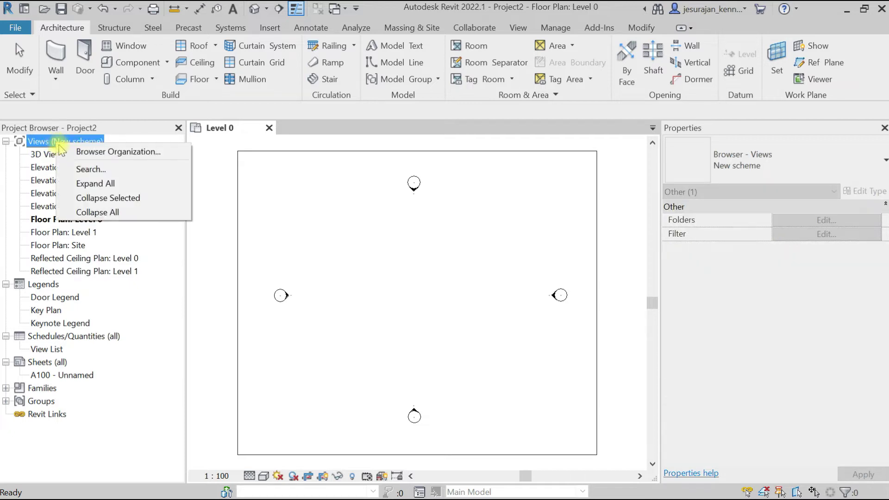
click(123, 151)
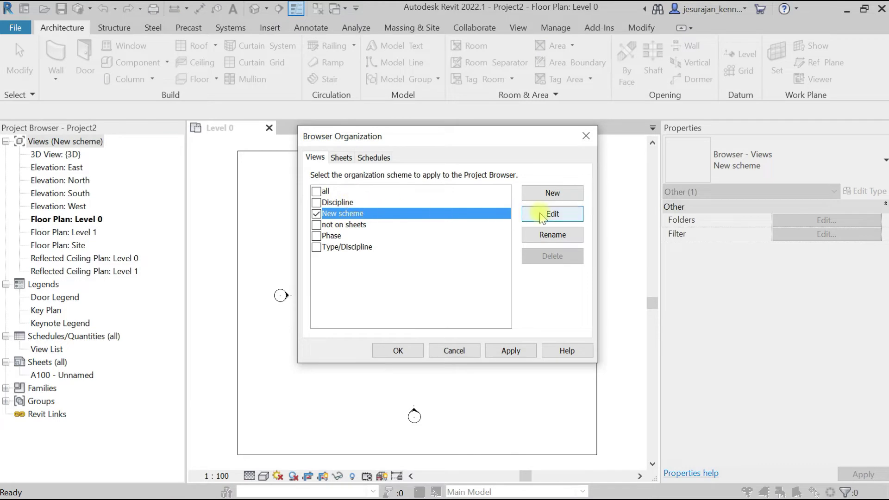
click(541, 215)
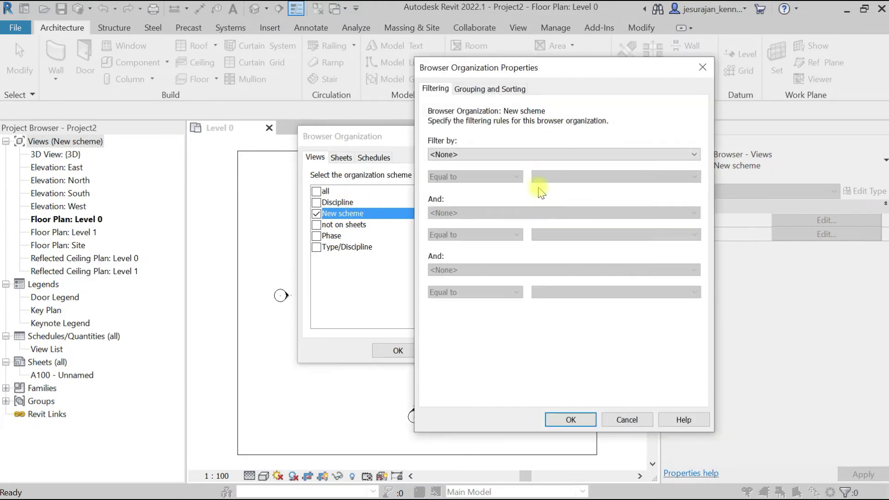
click(493, 90)
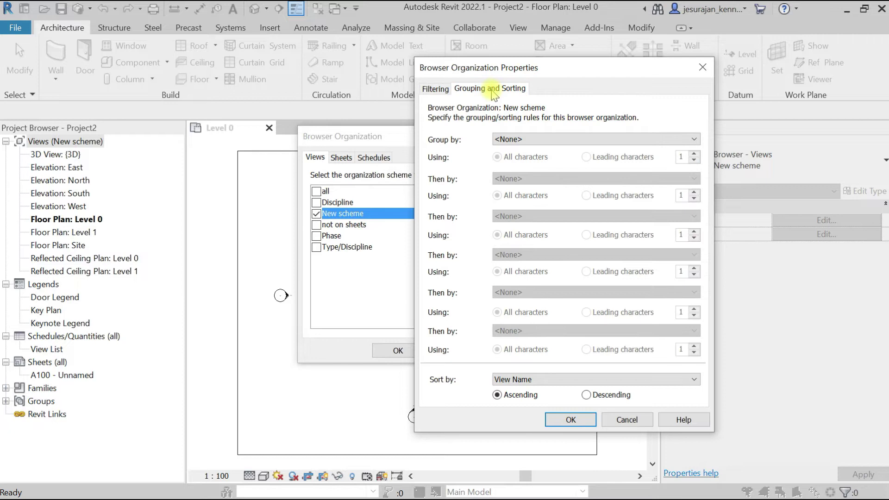
click(518, 140)
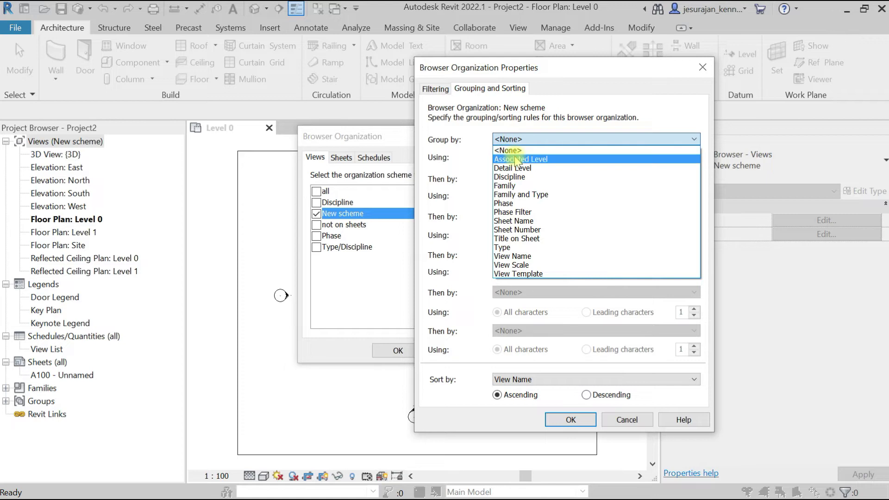
click(513, 177)
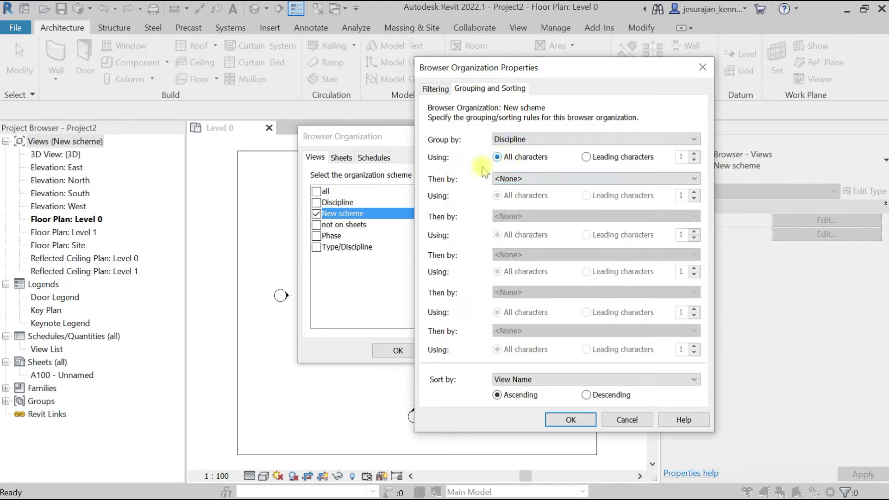
click(570, 420)
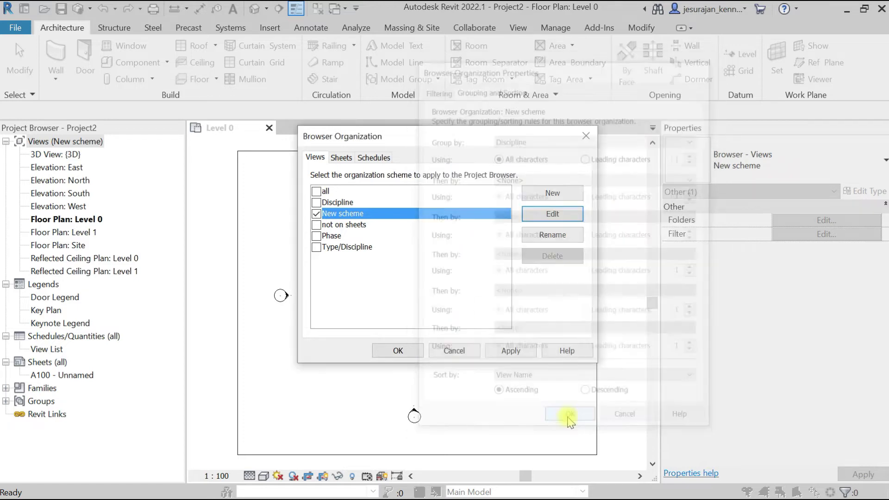
click(397, 350)
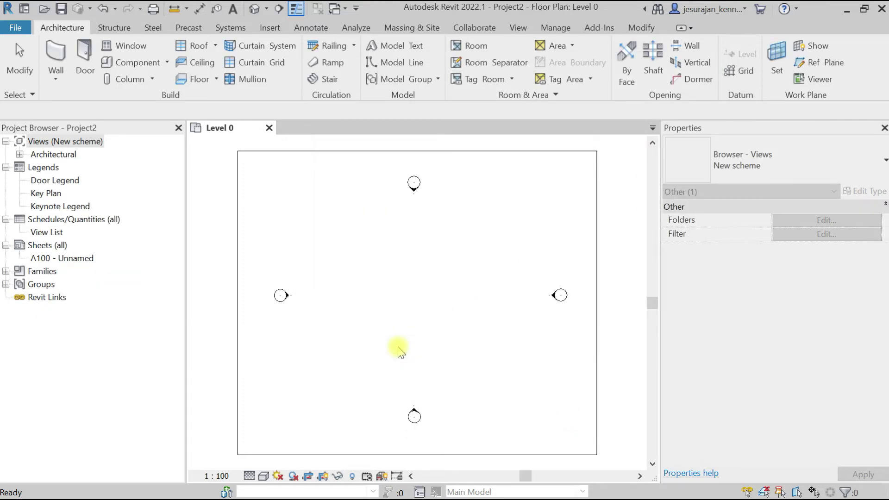
Step: Expand the Architectural group under Views and select it to examine the views it contains
click(53, 143)
click(19, 154)
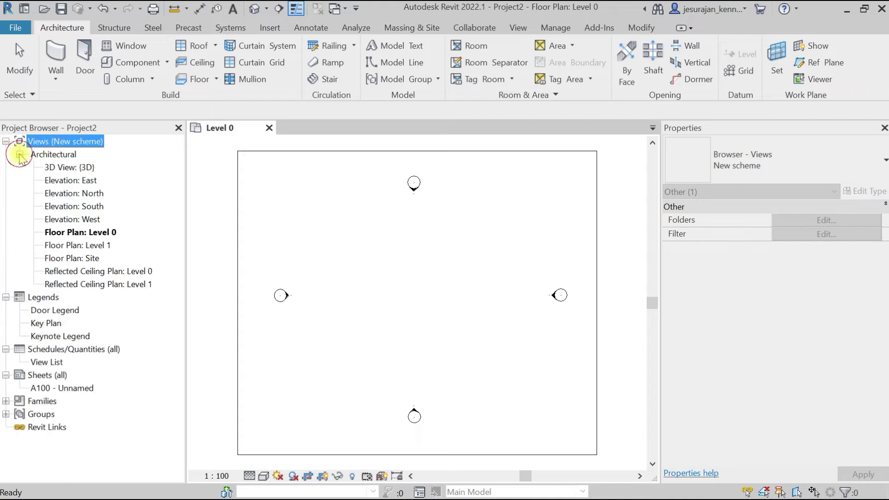
click(58, 156)
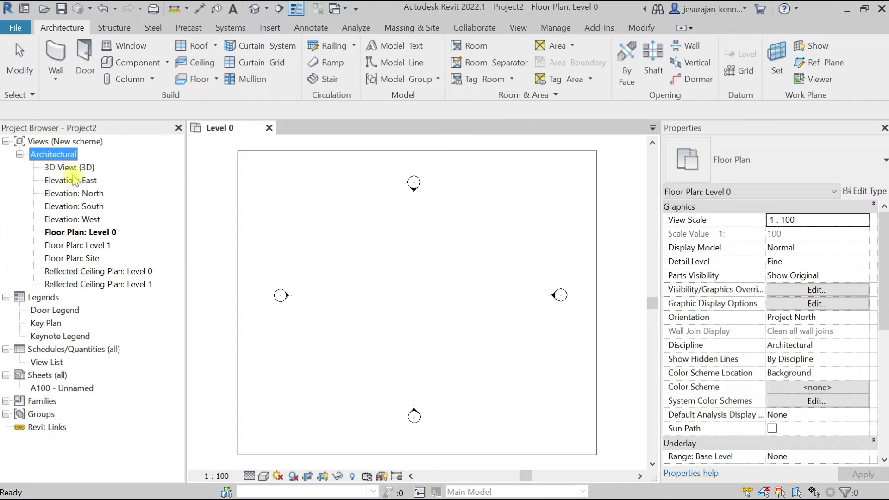
Step: Add Family and Type as the second grouping level of "New scheme" after Discipline, and apply the scheme
click(43, 142)
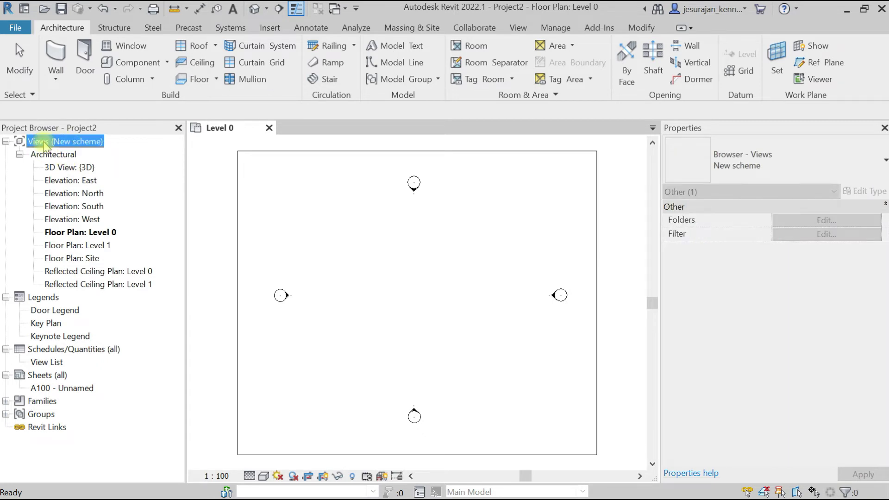
right_click(44, 141)
click(69, 149)
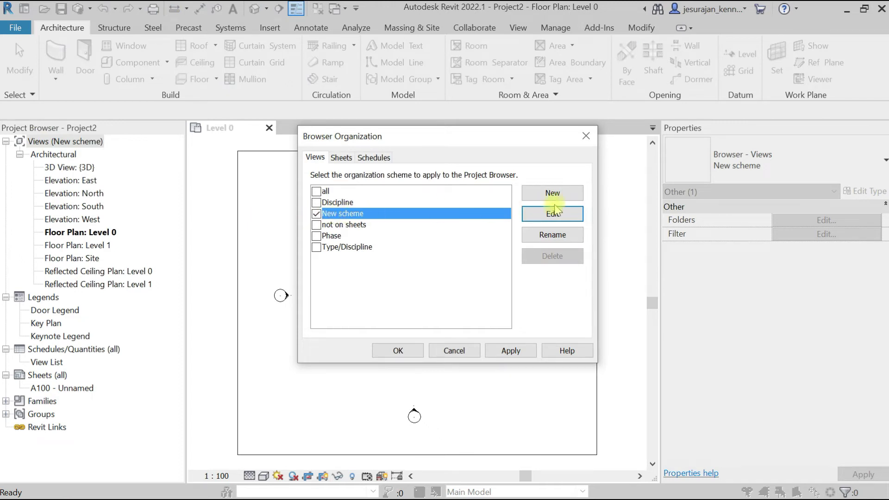
click(573, 216)
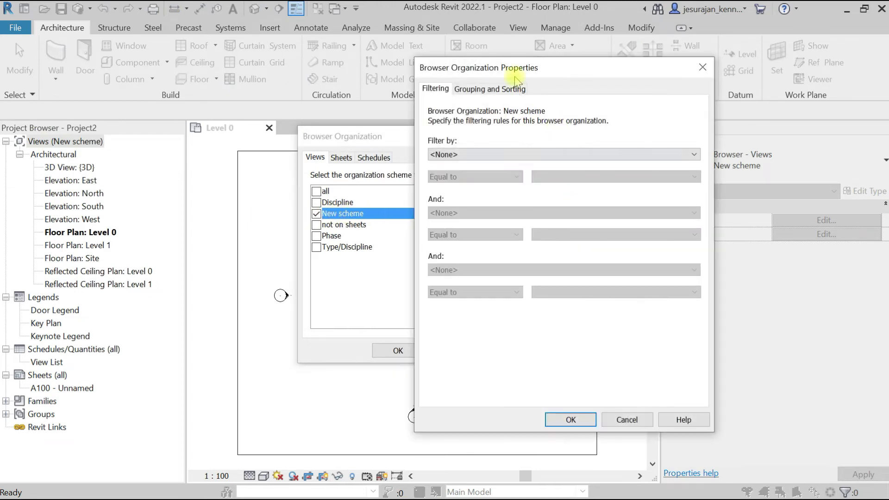
click(482, 91)
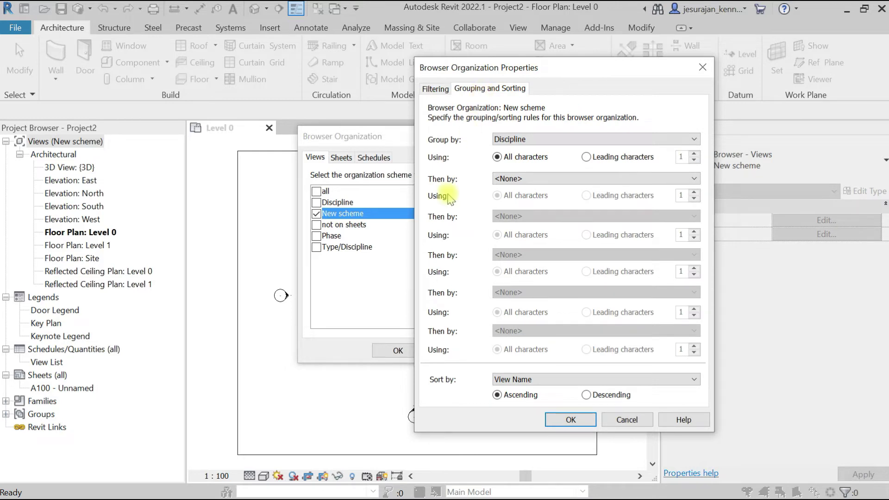
click(518, 180)
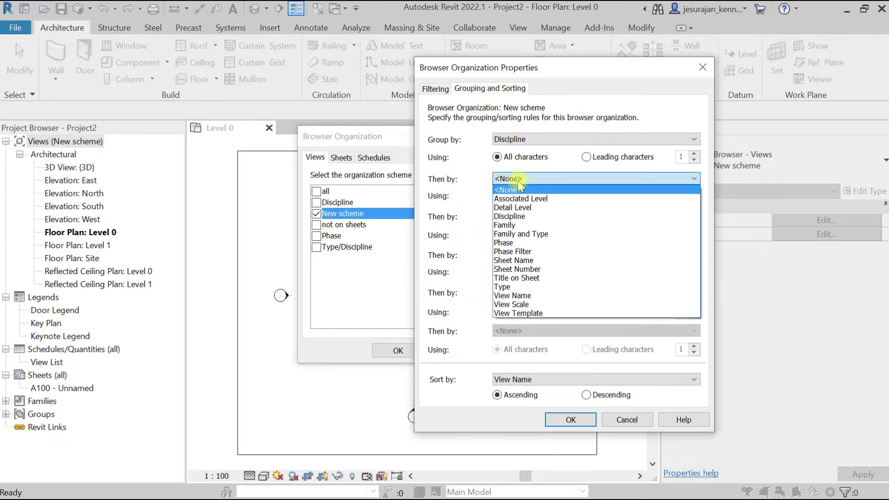
click(519, 189)
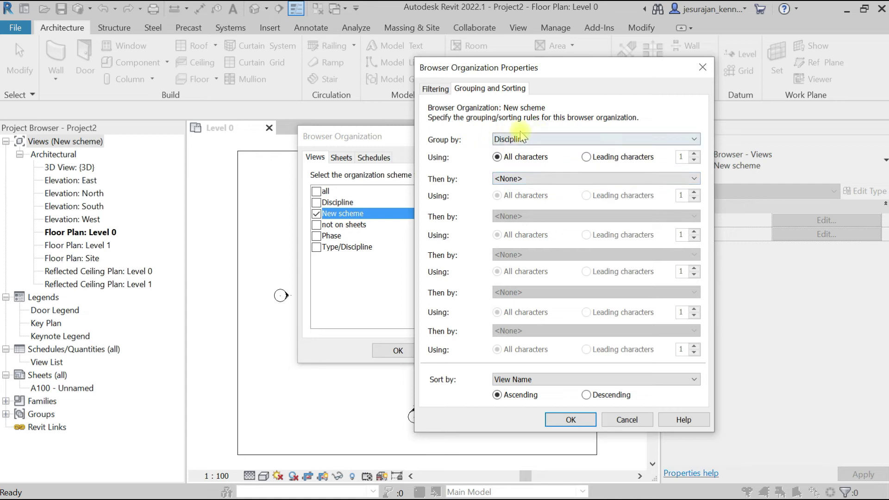
click(519, 179)
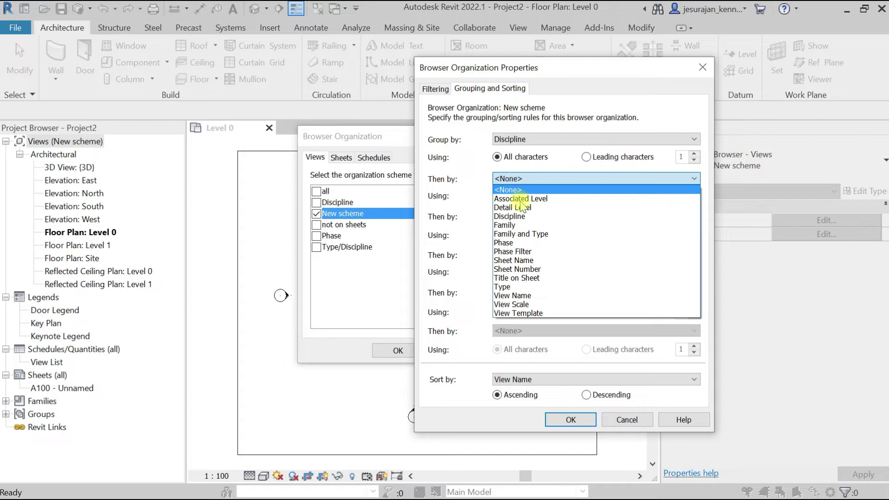
click(528, 234)
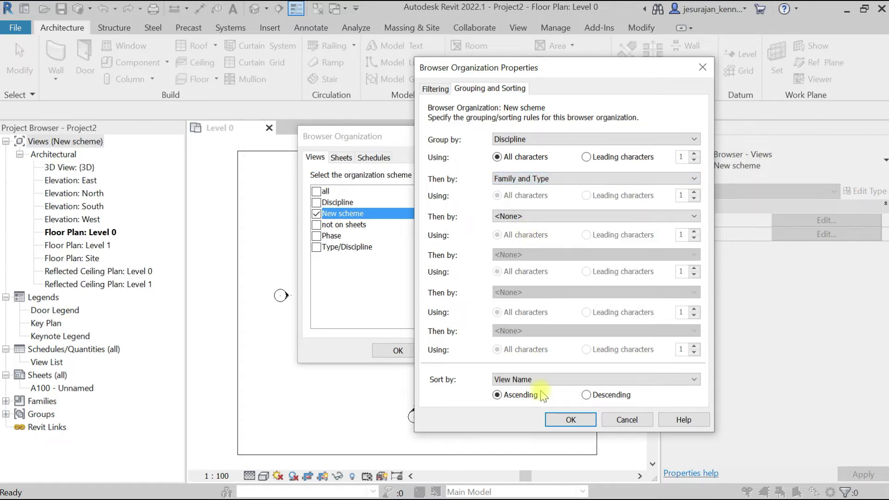
click(571, 419)
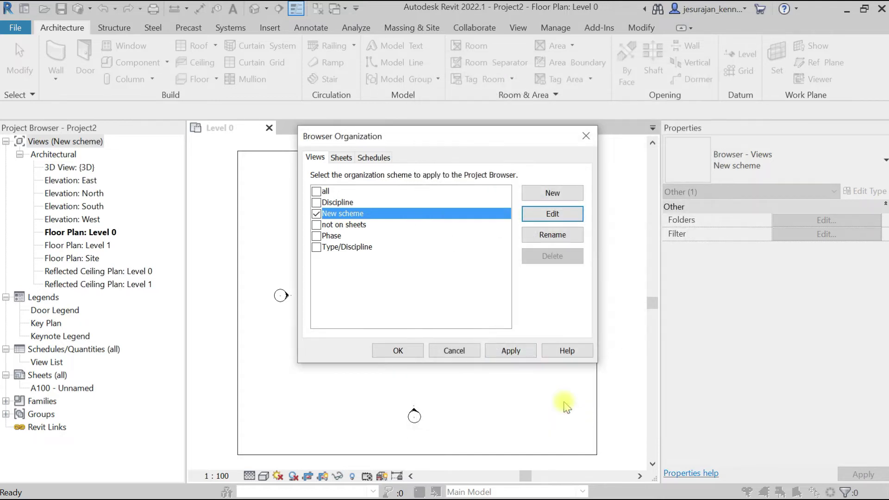
click(398, 350)
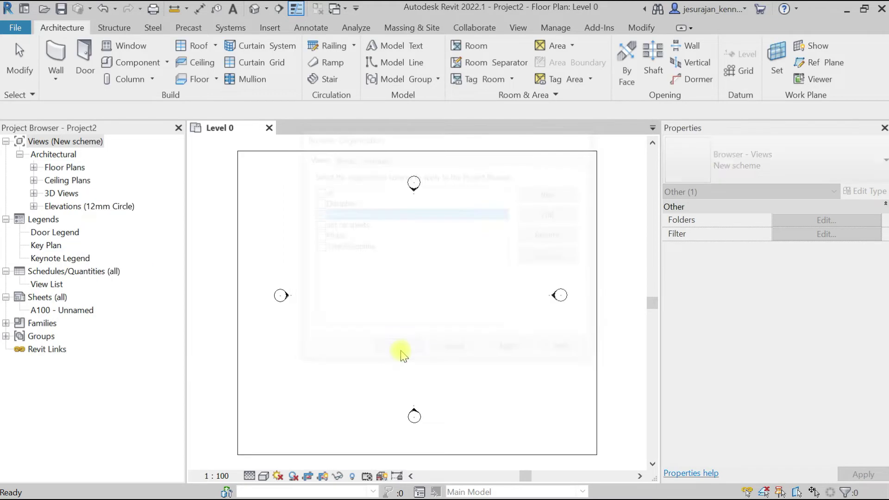
Step: Expand Floor Plans within the Architectural group and examine its hierarchy down to the Level 0 plan
click(63, 155)
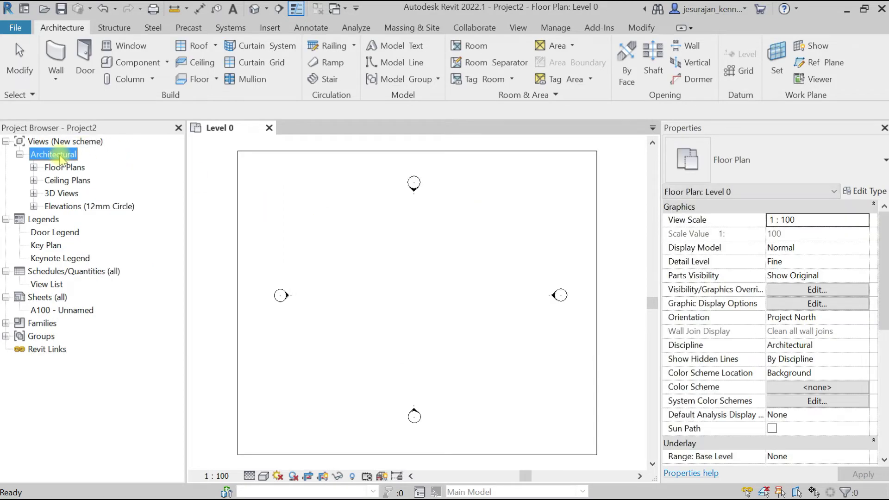
click(66, 168)
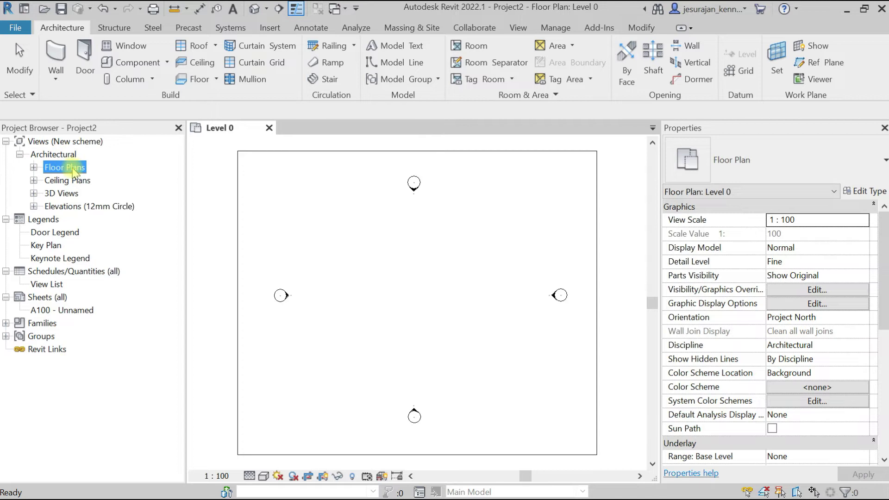
click(34, 167)
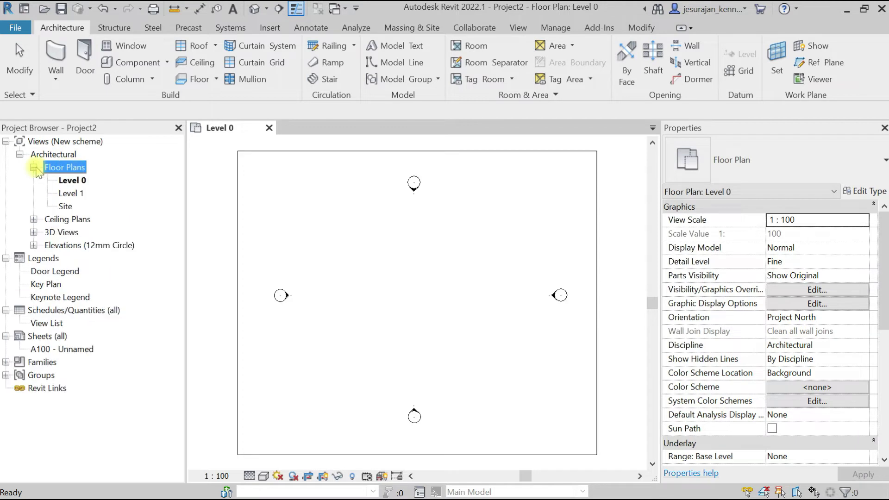
click(66, 181)
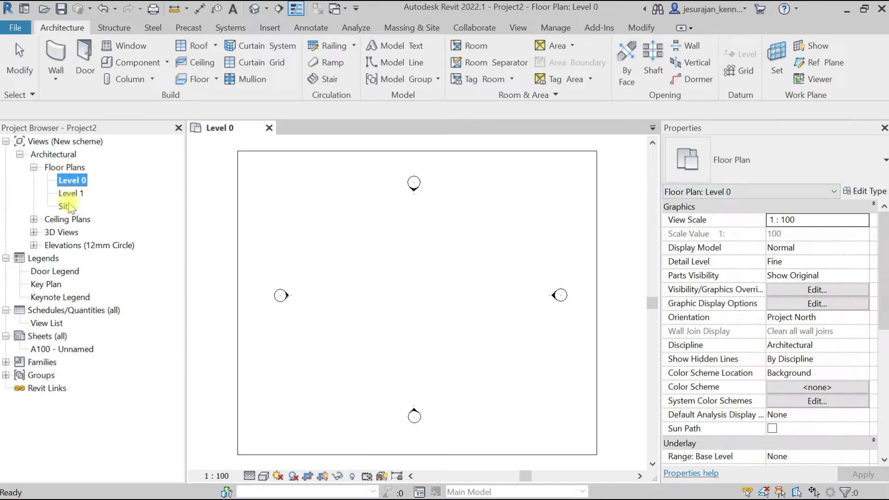
click(68, 167)
click(71, 180)
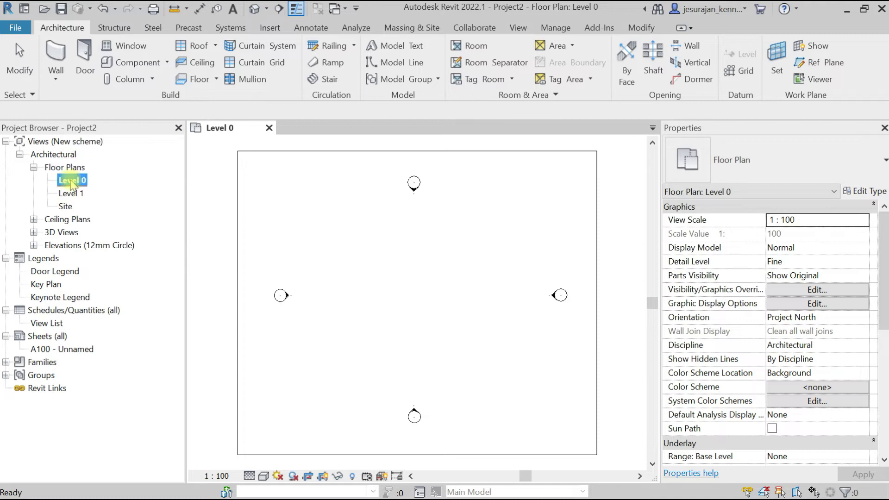
click(68, 167)
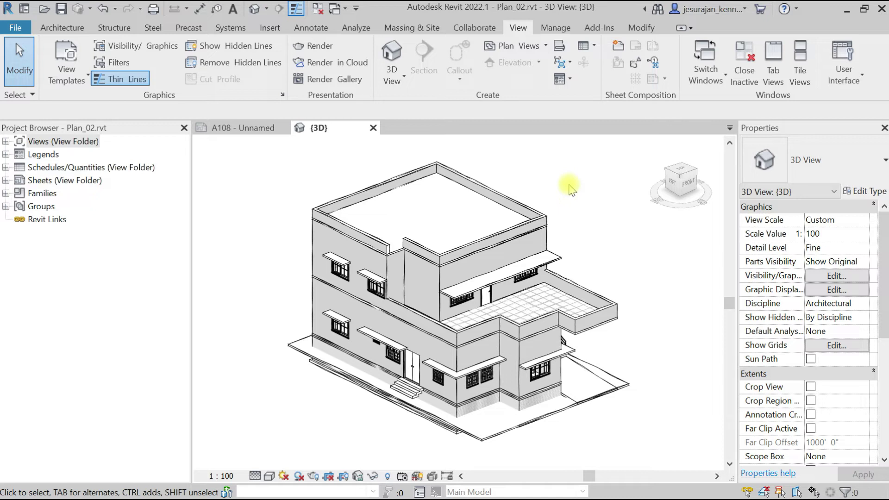
Step: Expand all branches of the Project Browser in the Plan_02.rvt project
click(85, 143)
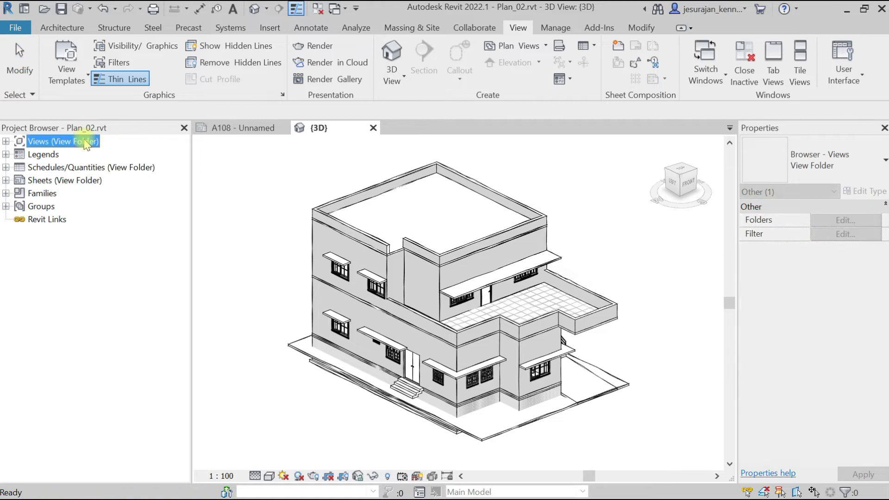
right_click(86, 143)
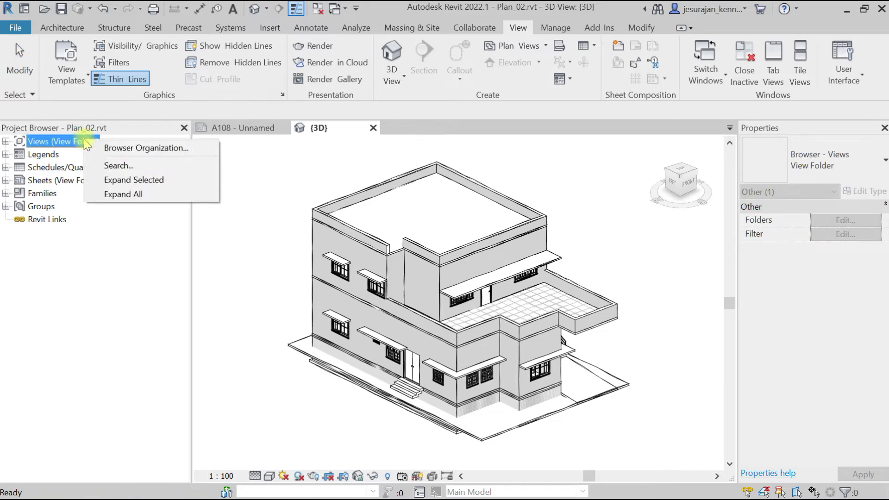
click(124, 195)
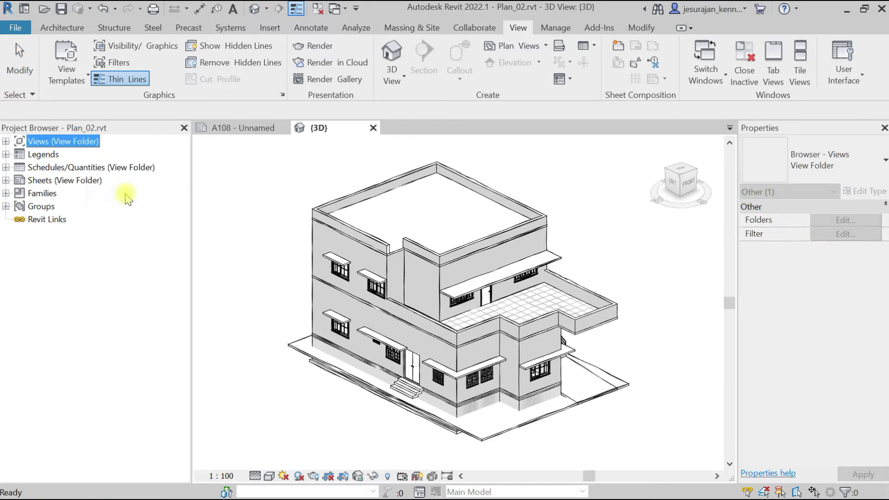
Step: Collapse all branches of the Project Browser in Plan_02.rvt back to the main categories
mouse_move(184, 147)
mouse_down()
mouse_move(181, 284)
mouse_move(179, 139)
mouse_up()
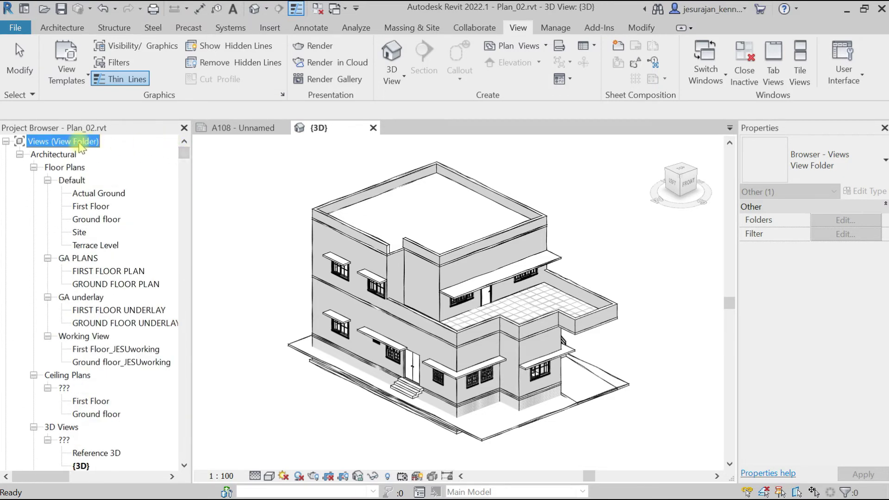
right_click(81, 147)
click(121, 196)
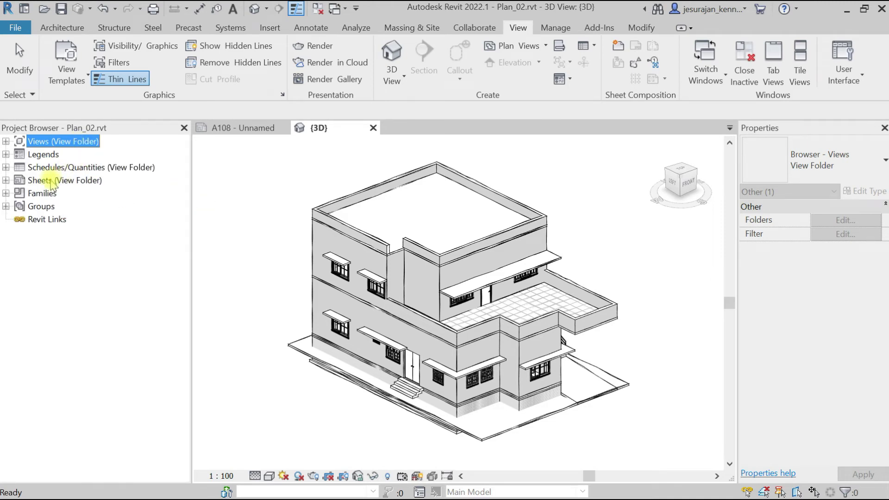
Step: Expand Sheets and its 01_Floor Plan folder, and examine sheets A100 to A102 inside it
click(50, 182)
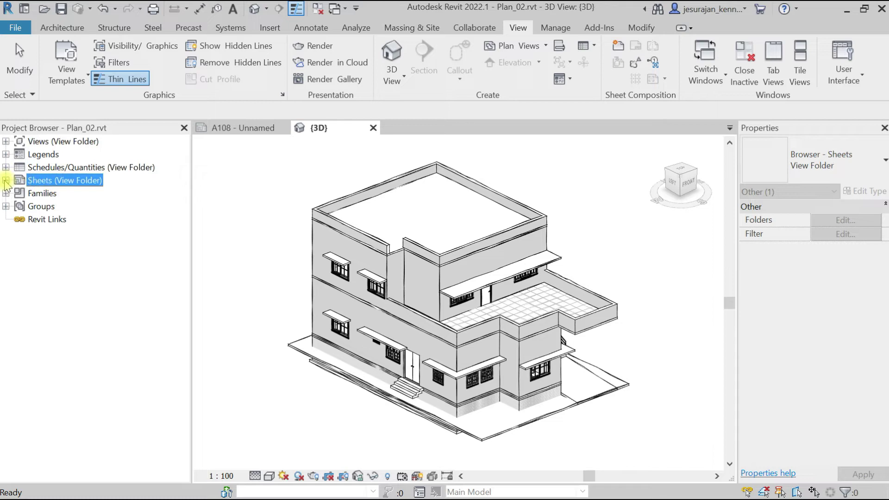
click(6, 181)
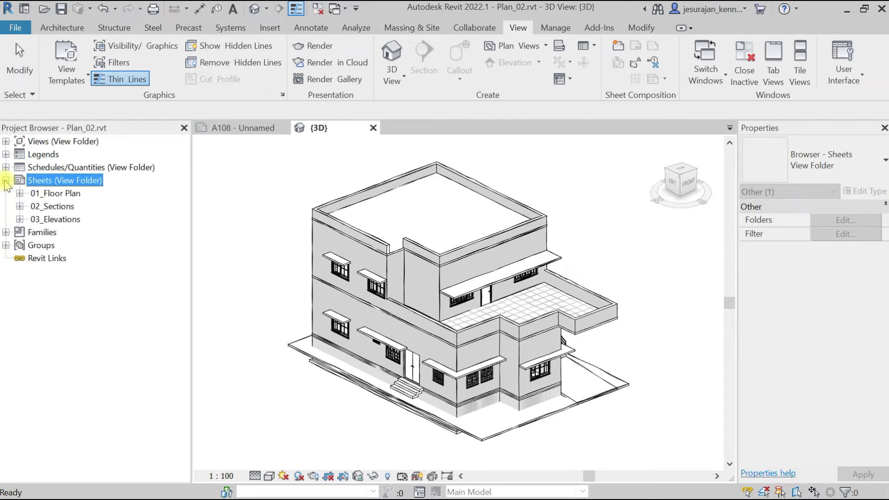
click(58, 194)
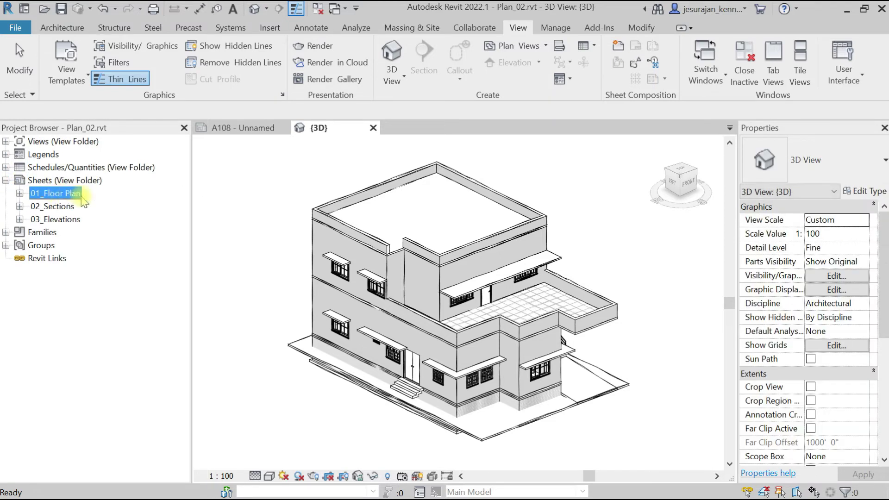
click(21, 195)
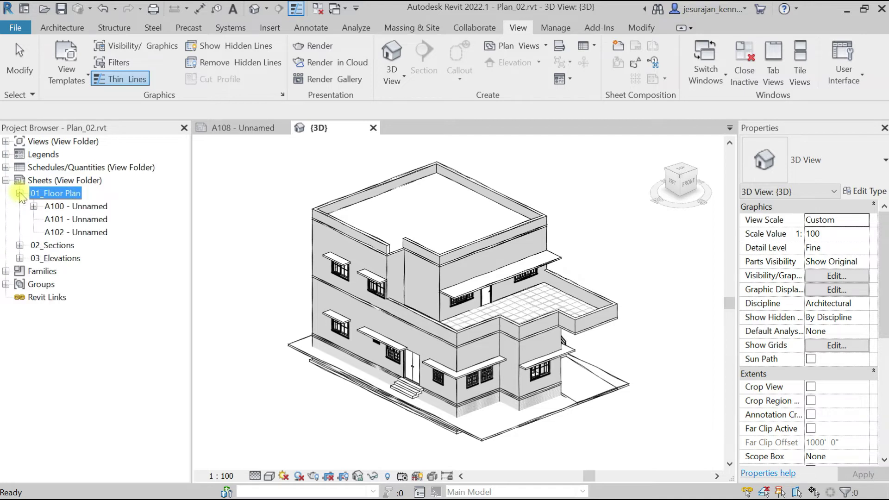
click(87, 209)
click(87, 219)
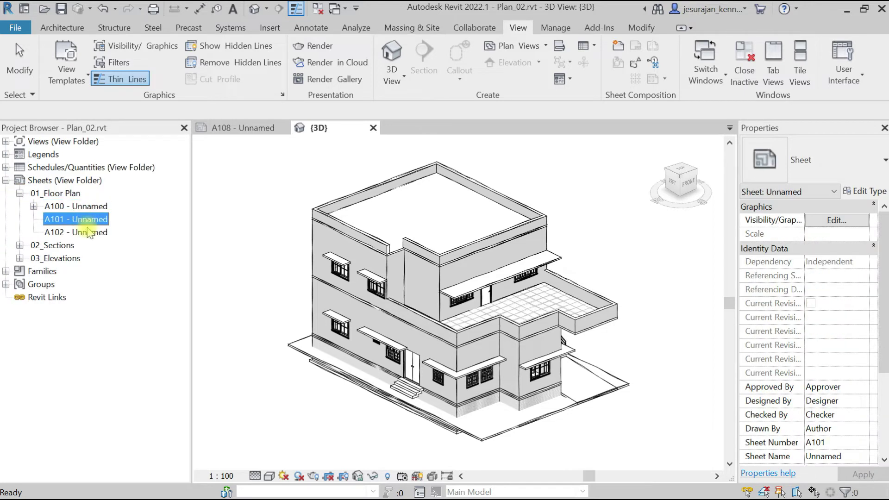
click(89, 232)
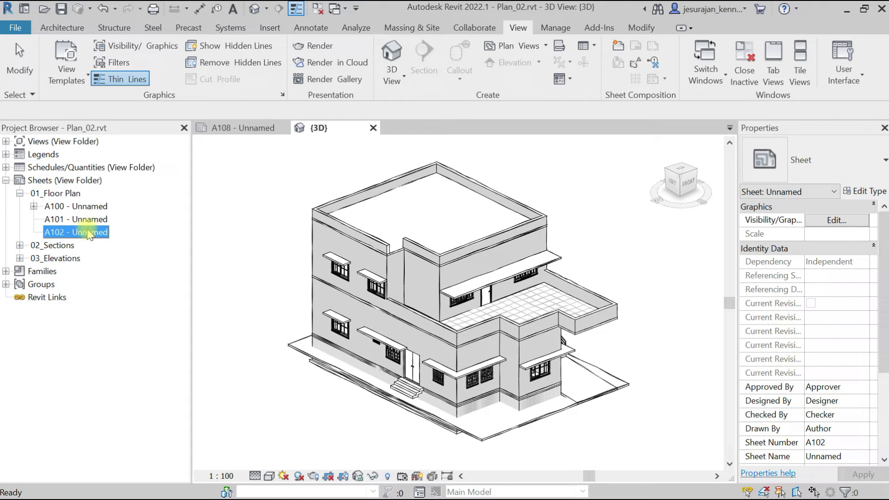
Step: Expand the 02_Sections sheet folder to examine sheets A103 to A105, and collapse the Sheets branch
click(66, 246)
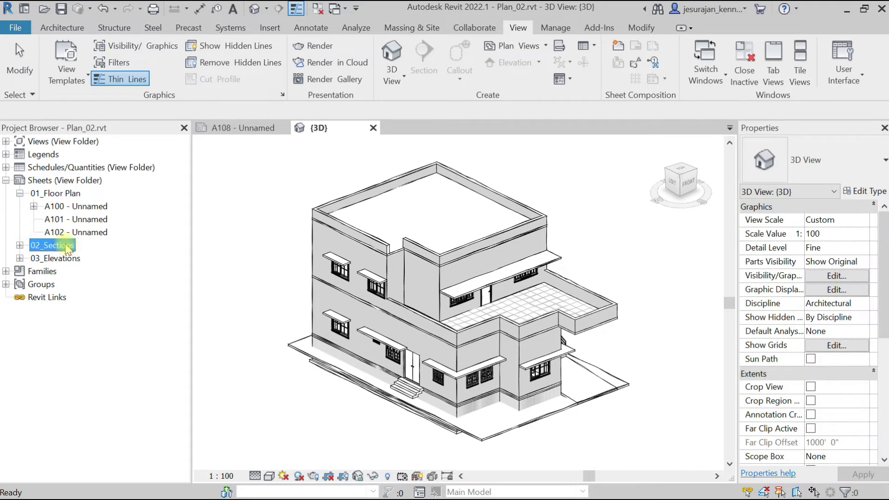
click(20, 245)
click(83, 258)
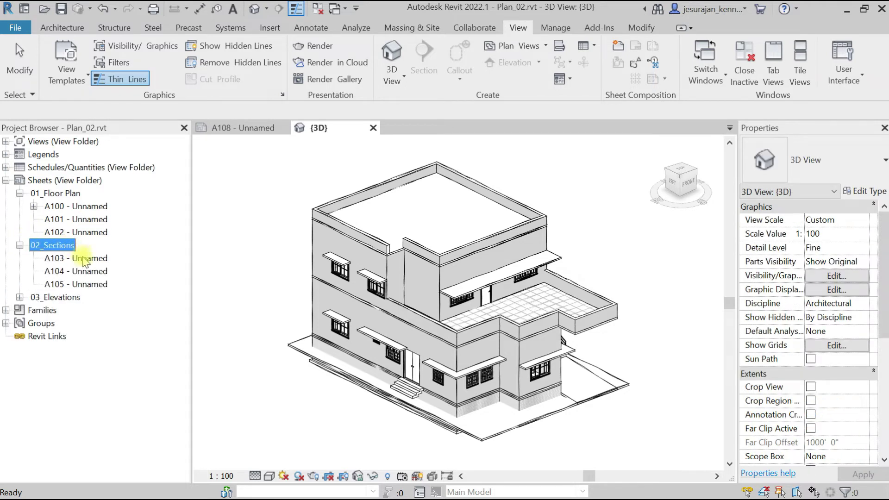
click(89, 284)
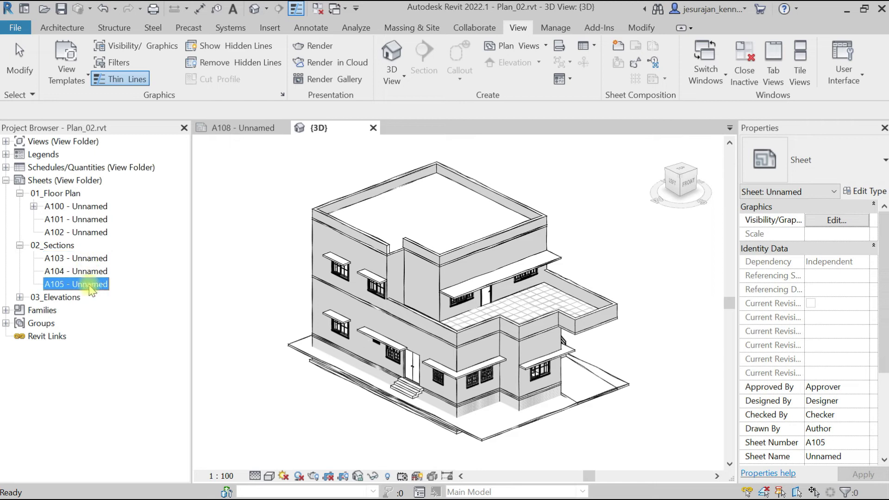
click(5, 180)
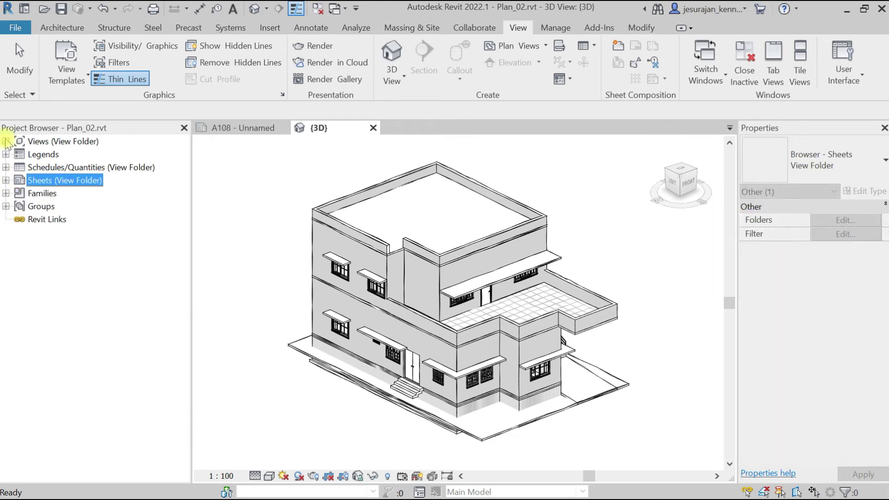
Step: Expand Views down to the Architectural Floor Plans and examine the GA PLANS and GA underlay subfolders
click(6, 142)
click(20, 154)
click(33, 167)
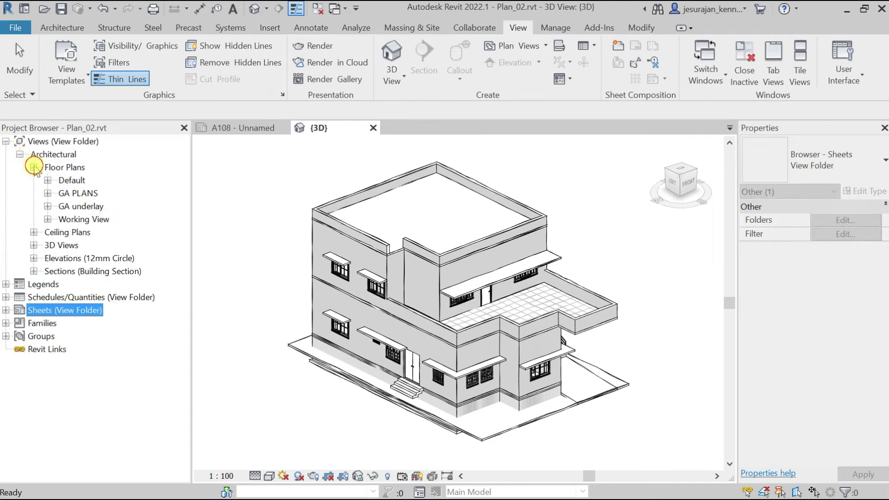
click(56, 194)
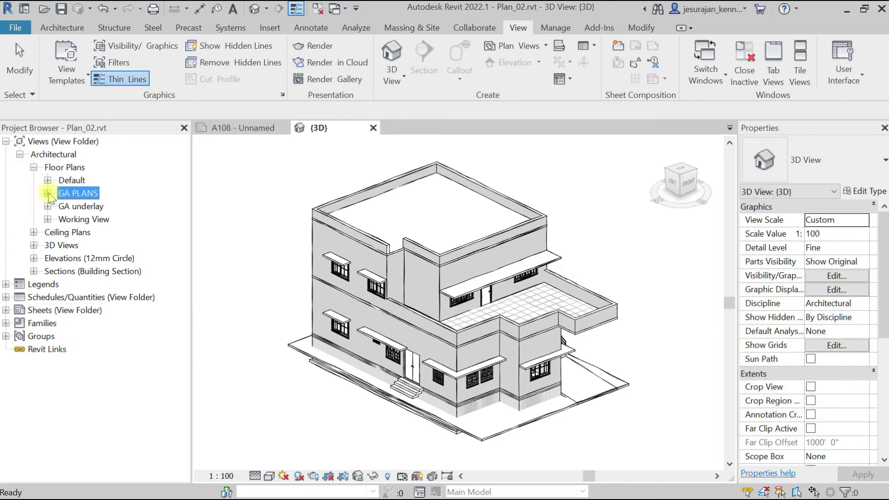
click(51, 206)
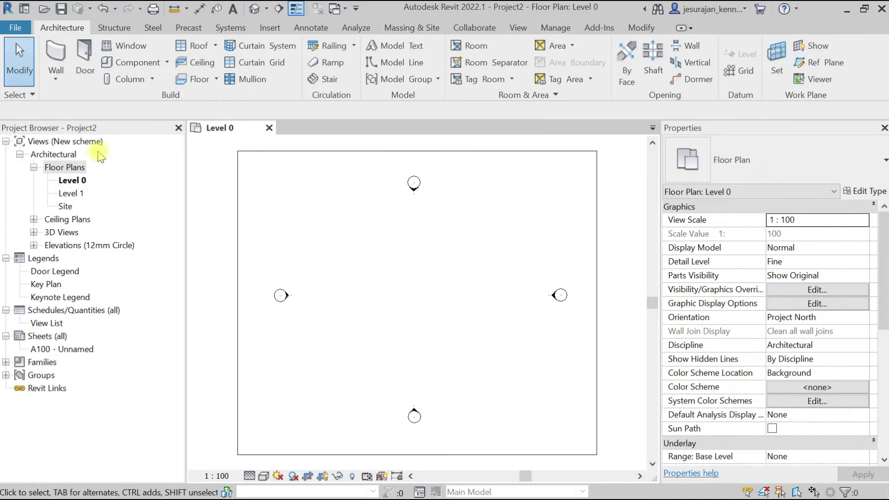
Step: Switch to Project2, review the Browser Organization schemes available for its views, and close the dialog without changes
click(81, 141)
right_click(82, 141)
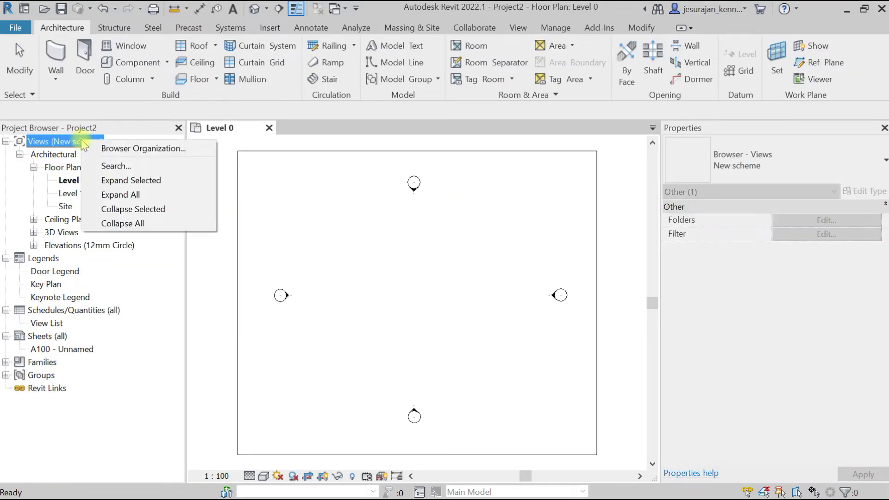
click(123, 152)
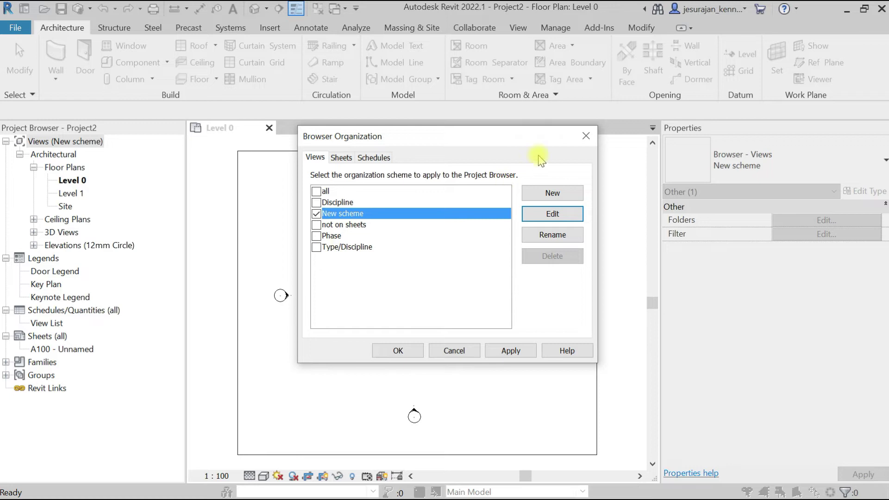
click(585, 136)
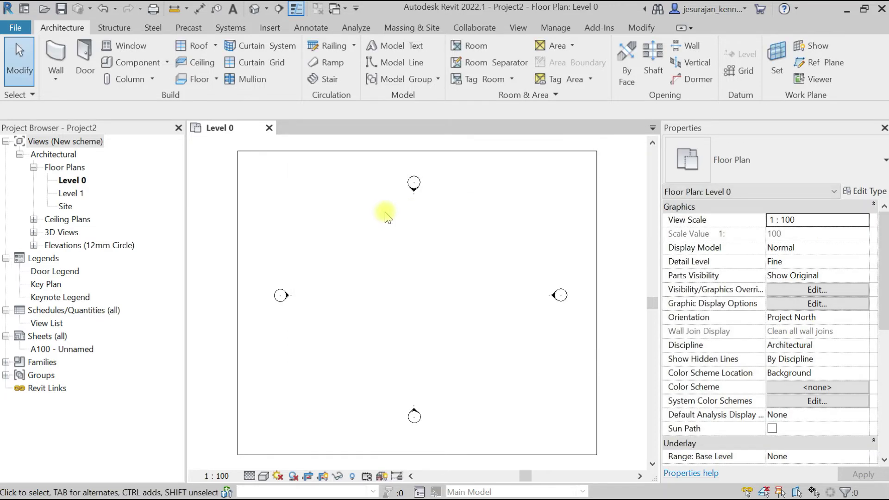
Step: Add a new project parameter to Project2 and name it "View Folder"
click(557, 27)
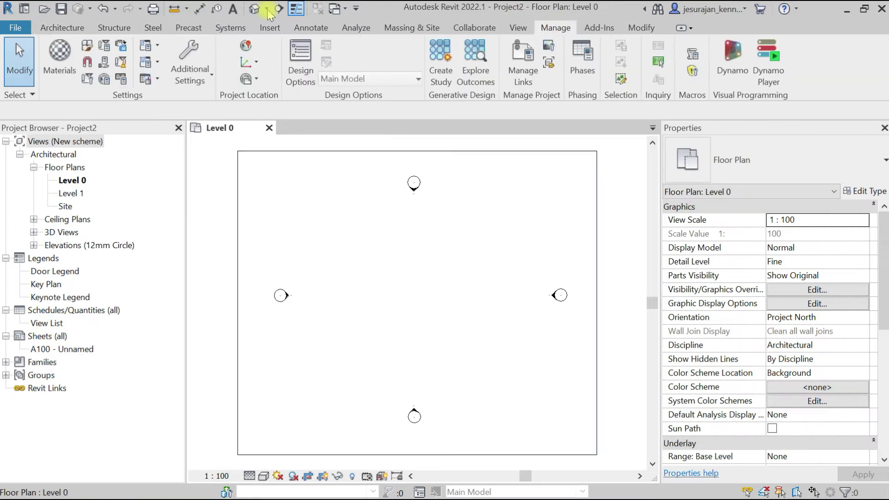
click(106, 47)
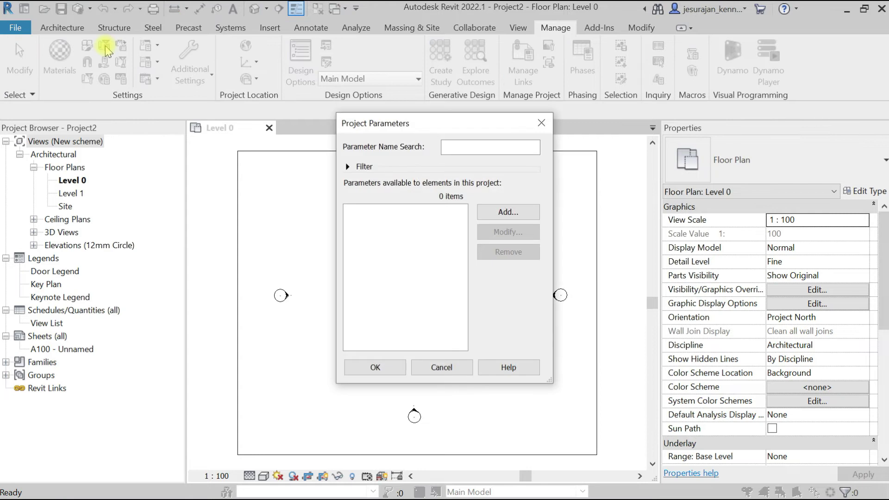
click(502, 213)
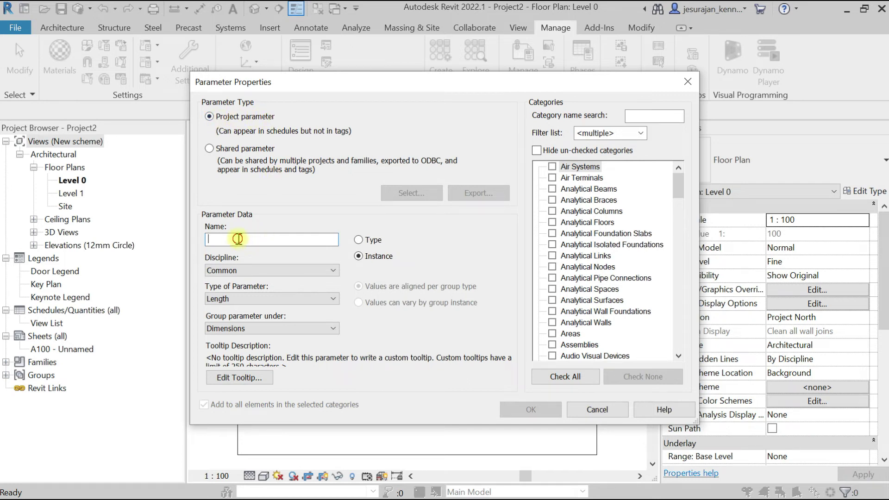
text(View Folder)
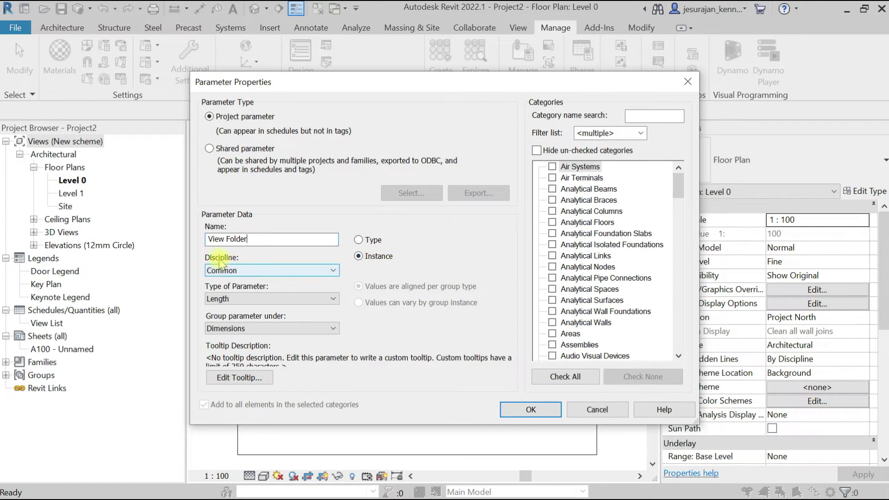
Step: Set the View Folder parameter's type to Text, group it under Identity Data, and let its values vary by group instance
click(236, 300)
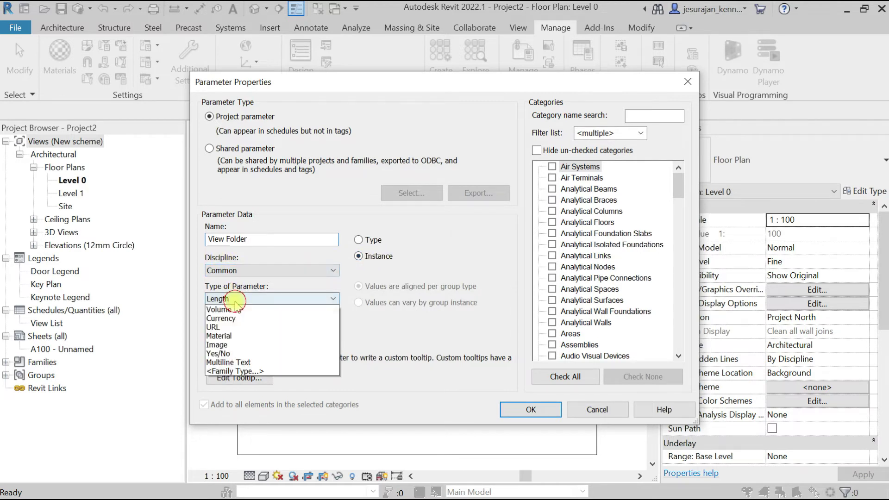
click(236, 309)
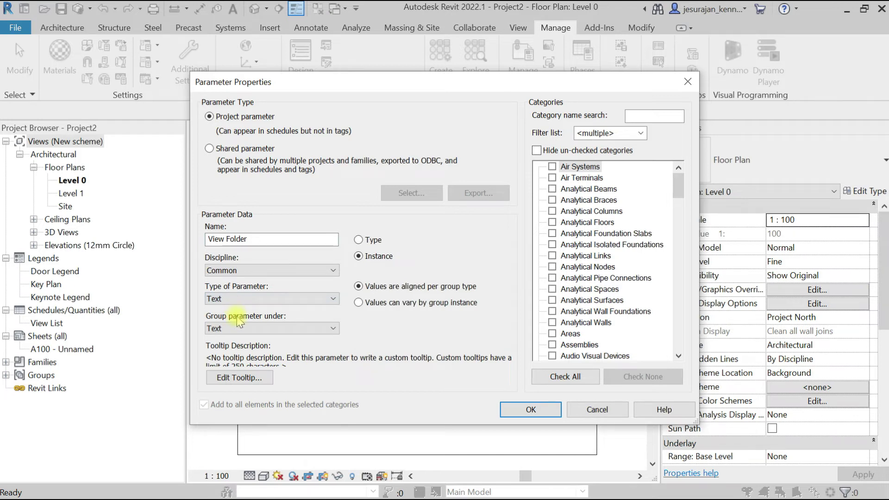
click(278, 328)
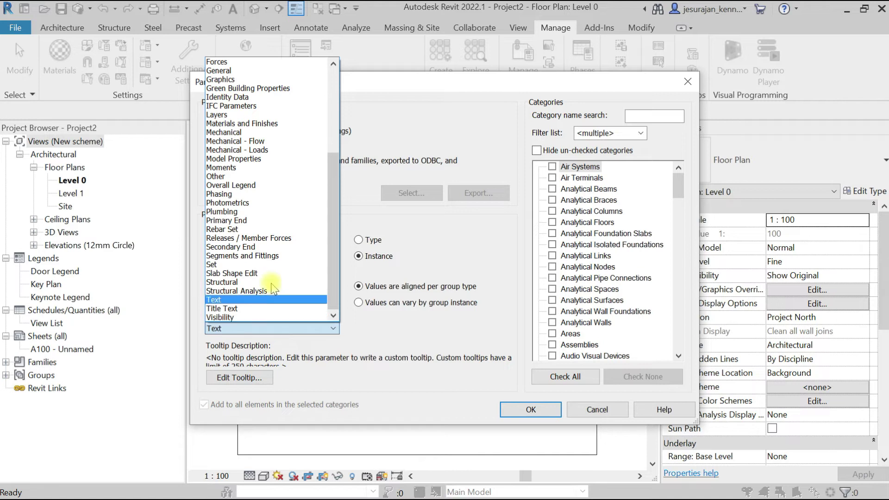
click(237, 97)
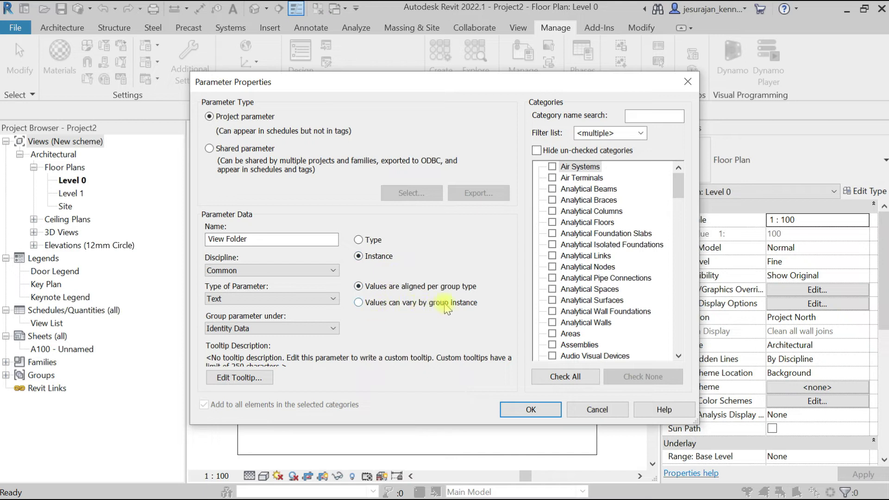
click(407, 304)
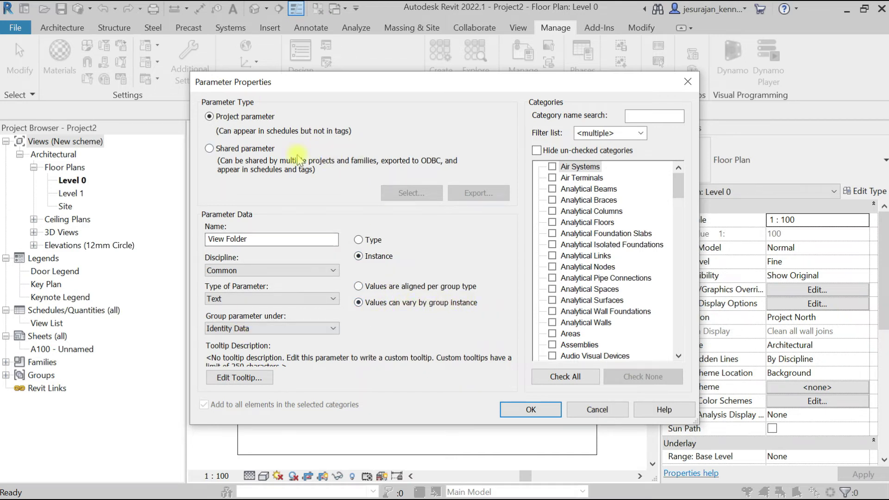
Step: Assign the View Folder parameter to the Views category
drag(678, 184, 678, 260)
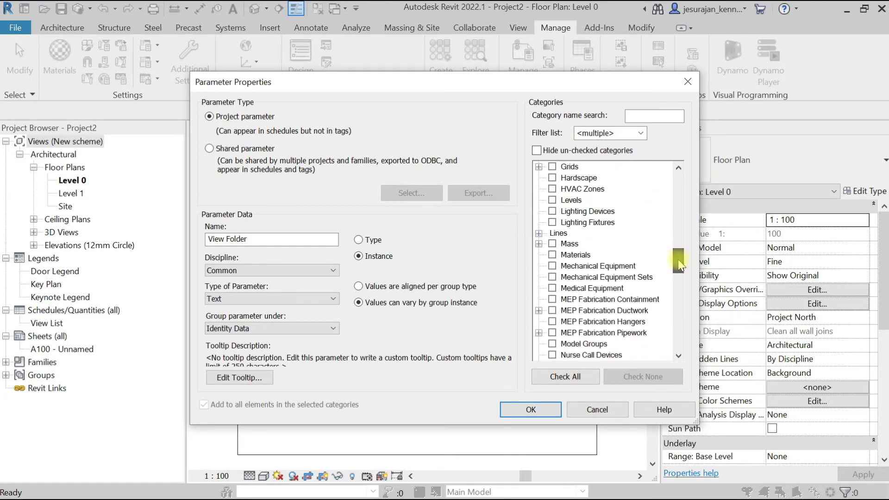
click(578, 268)
key(v)
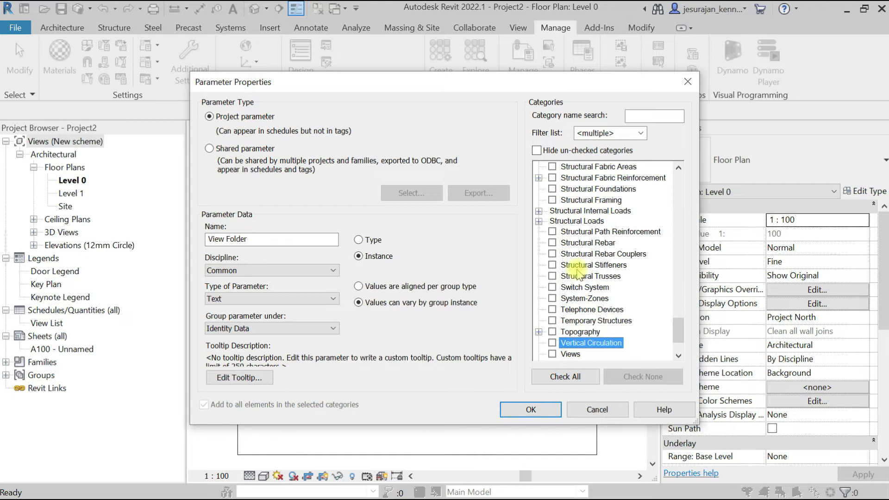
scroll(577, 277, down, 2)
key(Down)
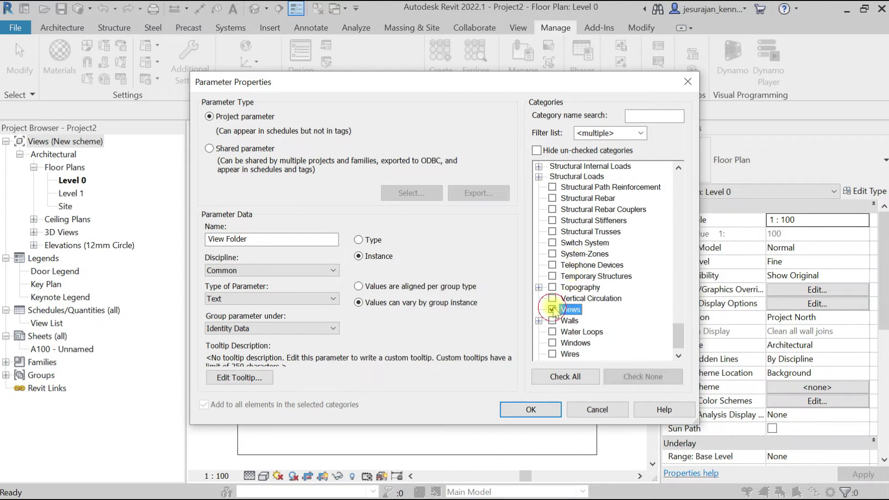
key(space)
Step: Include the Schedules and Sheets categories in the View Folder parameter's assignment
click(575, 246)
click(577, 254)
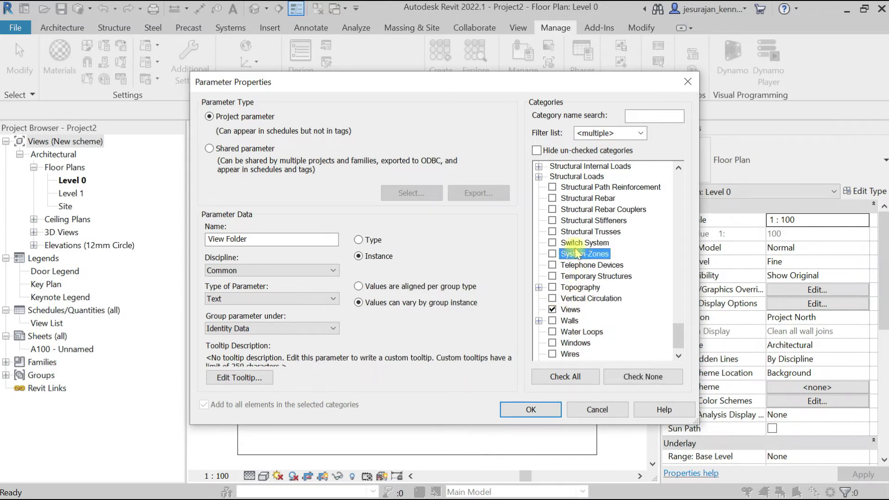
scroll(578, 255, down, 1)
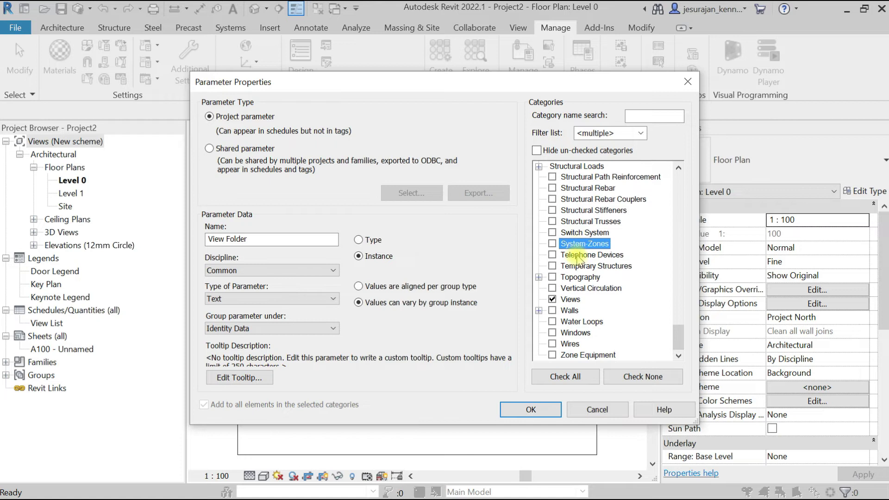
key(s)
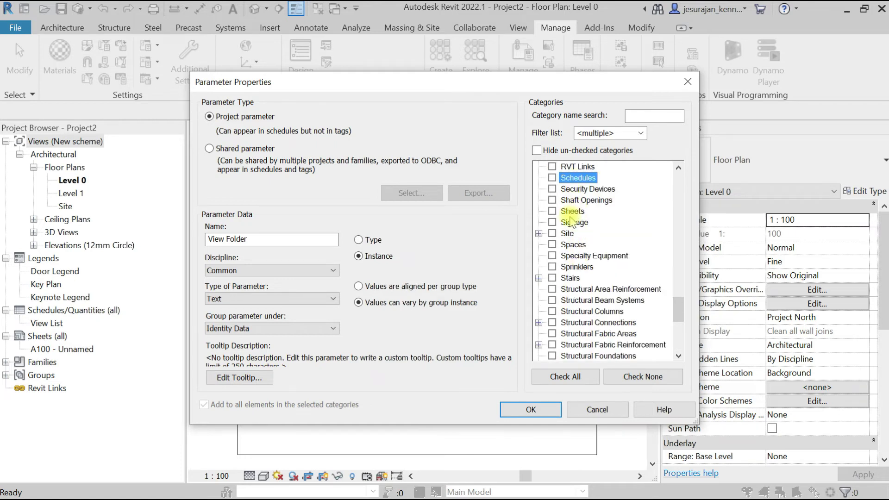
click(552, 178)
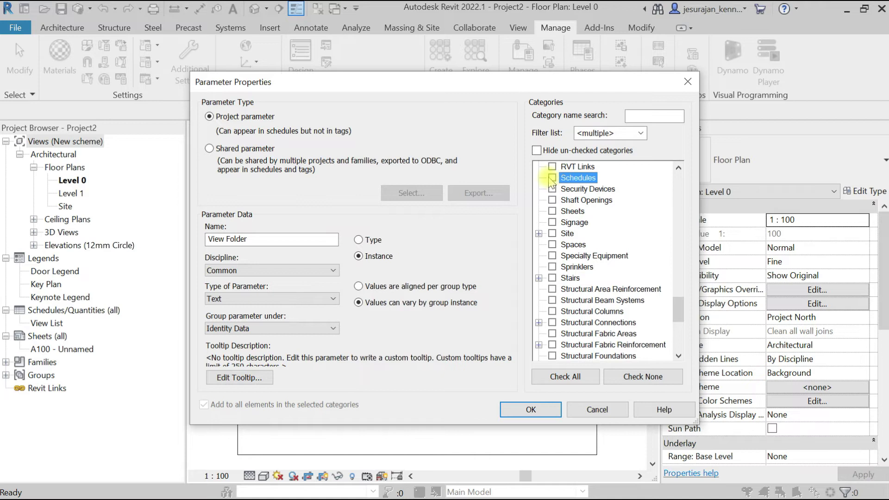
click(552, 211)
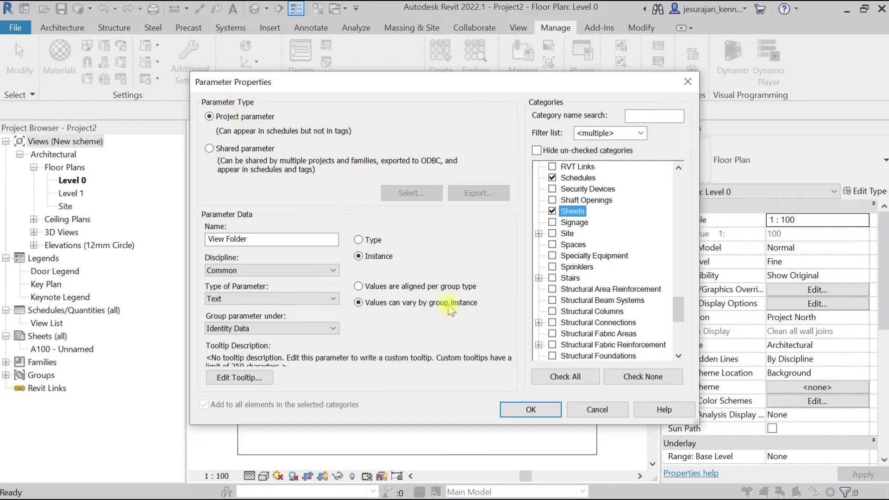
Step: Confirm the new View Folder parameter and close the project parameter settings
click(531, 410)
click(377, 366)
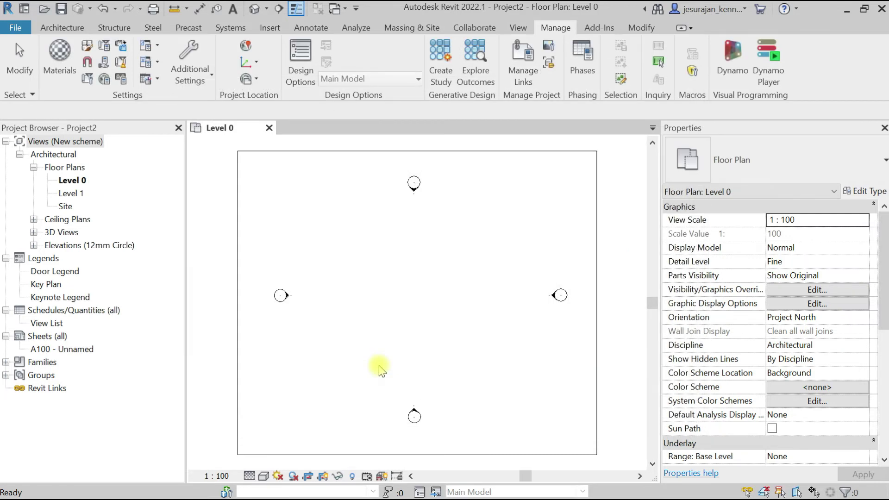
Step: Check the properties of the Level 0 floor plan and the View List schedule for the View Folder parameter
click(56, 143)
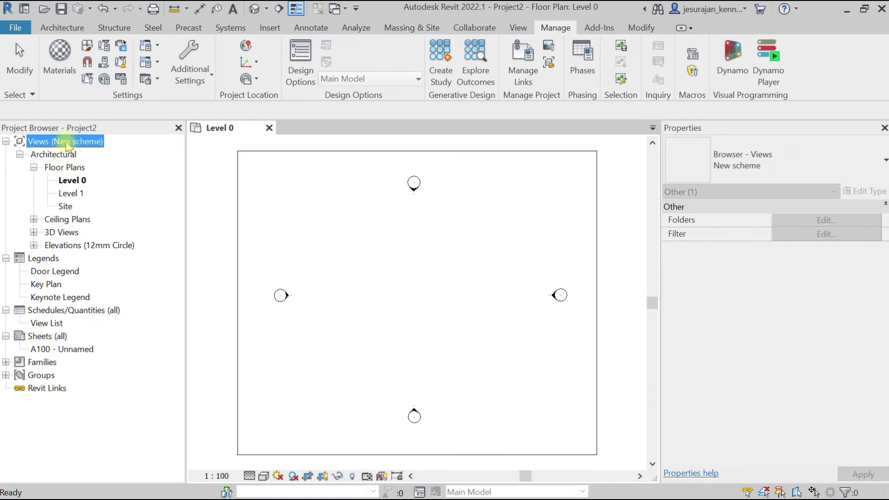
click(357, 246)
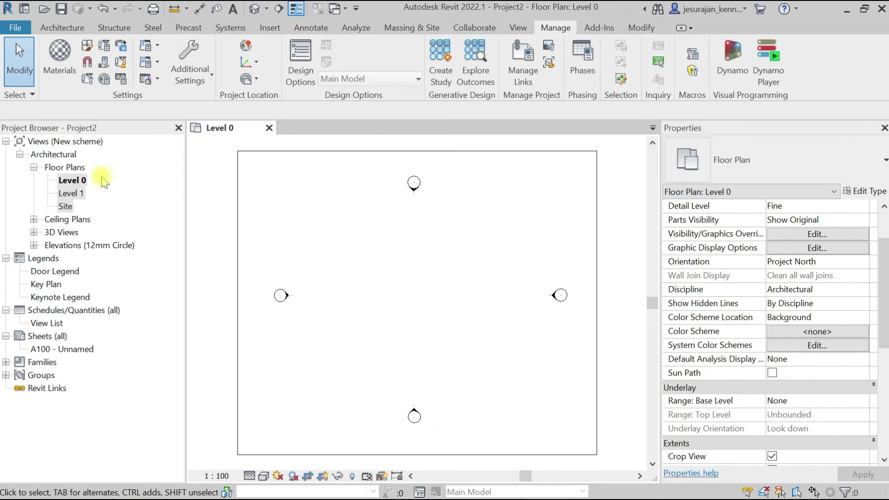
click(70, 180)
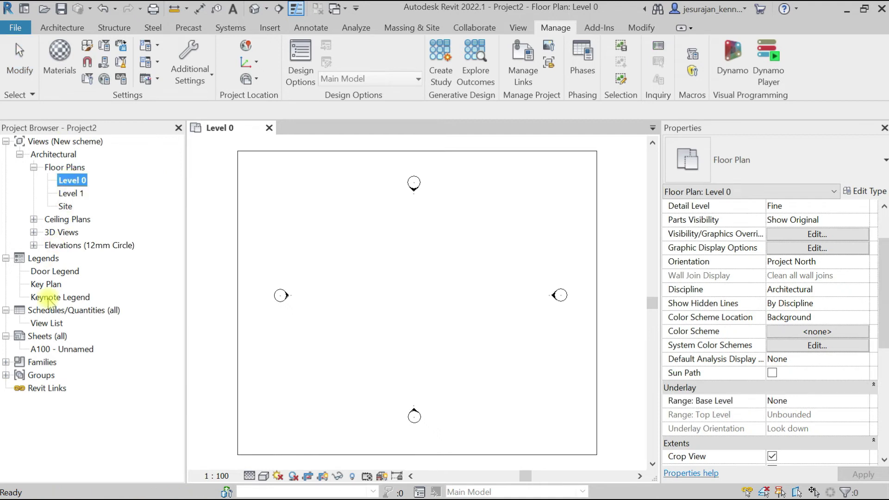
click(44, 324)
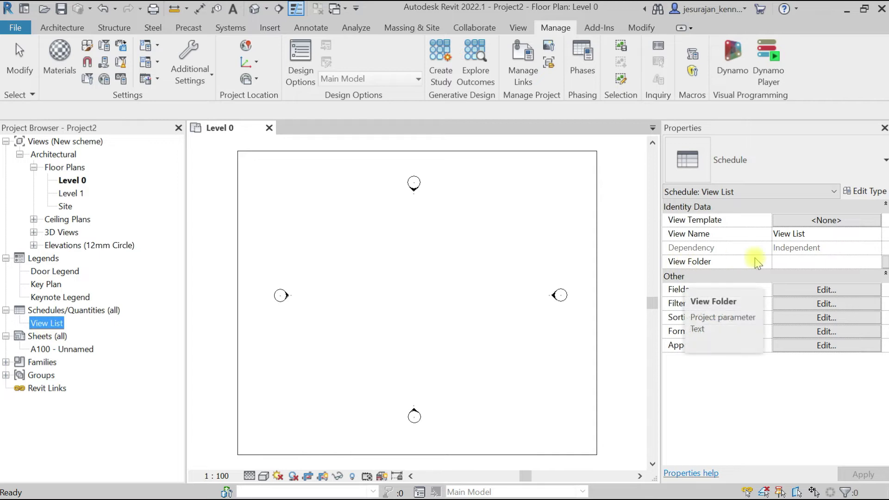
click(788, 262)
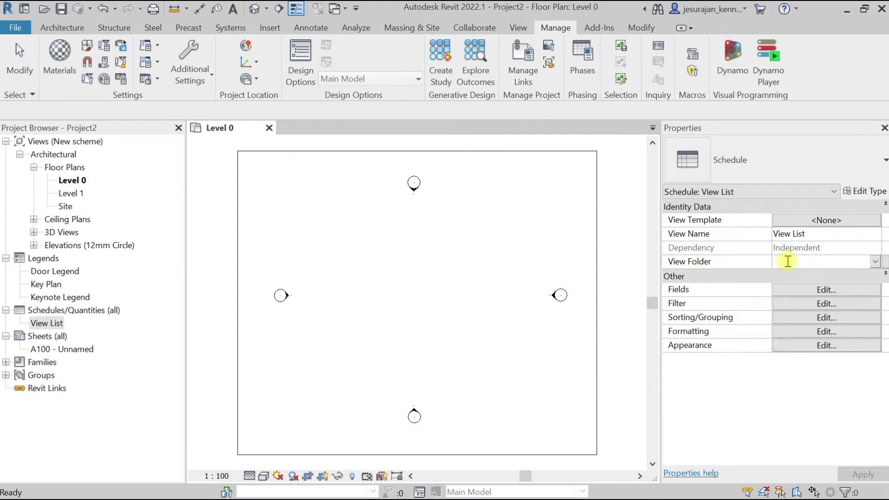
click(384, 258)
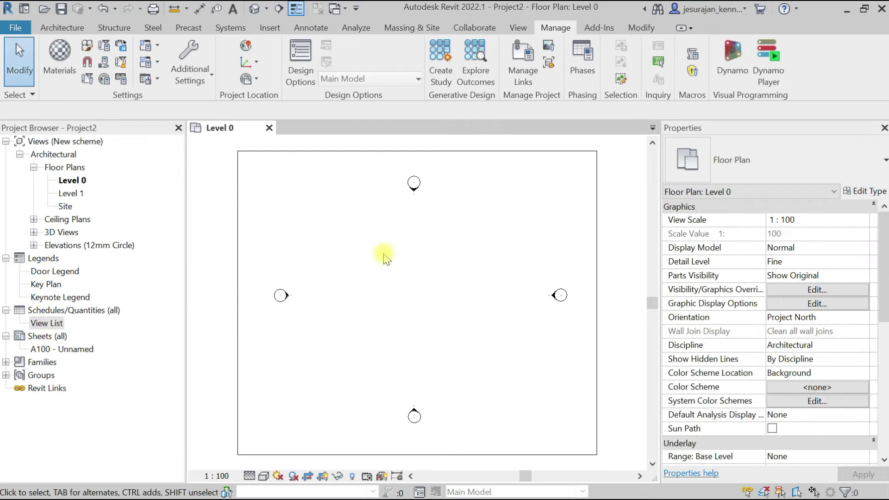
Step: Create a new browser organization scheme for the views and name it "View folder"
click(83, 143)
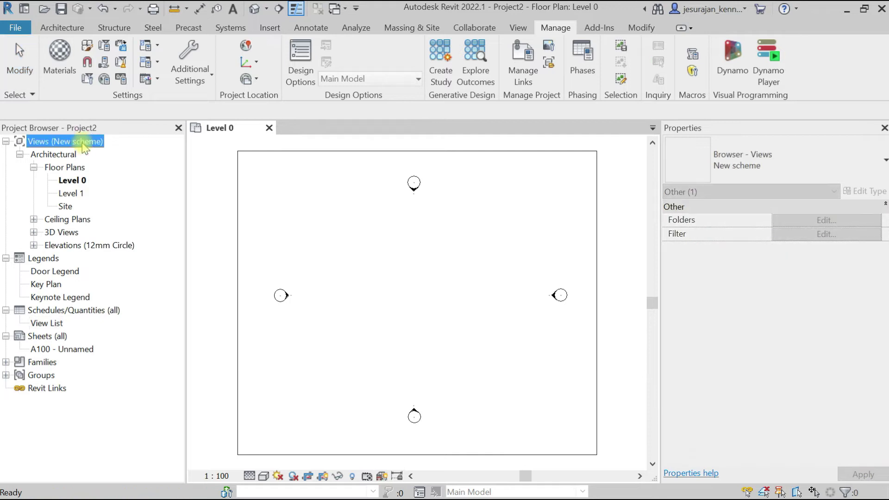
right_click(84, 144)
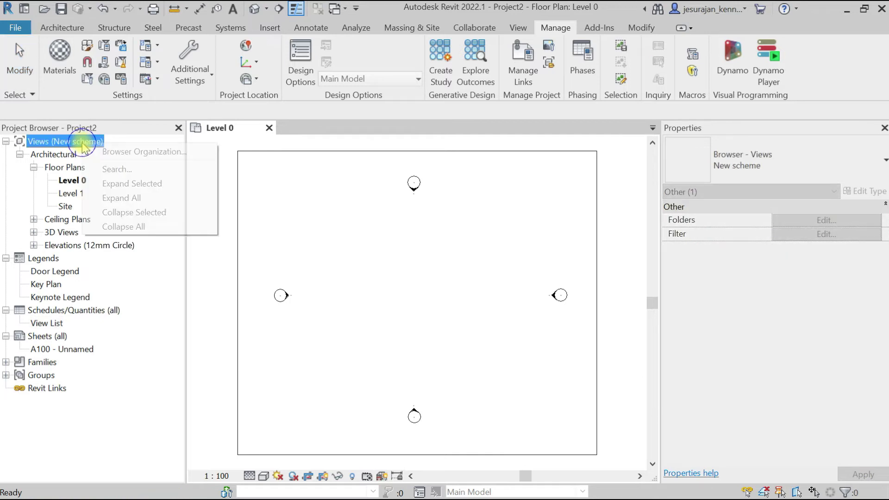
click(134, 152)
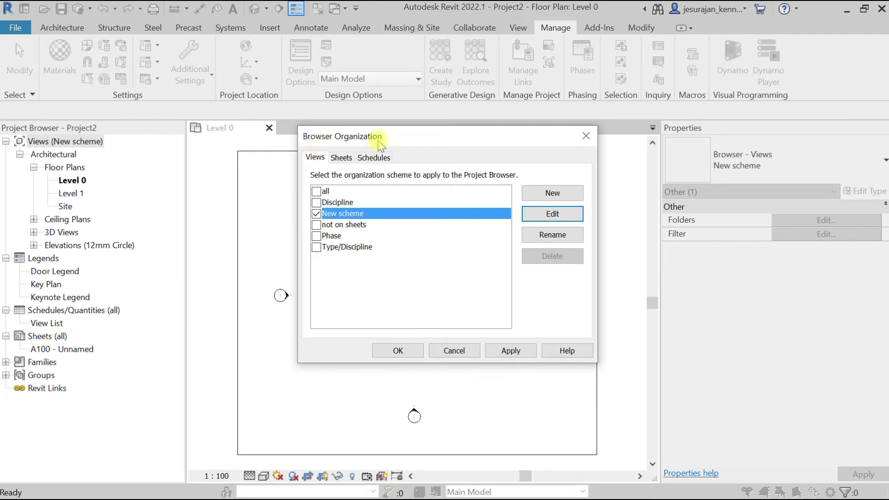
click(551, 194)
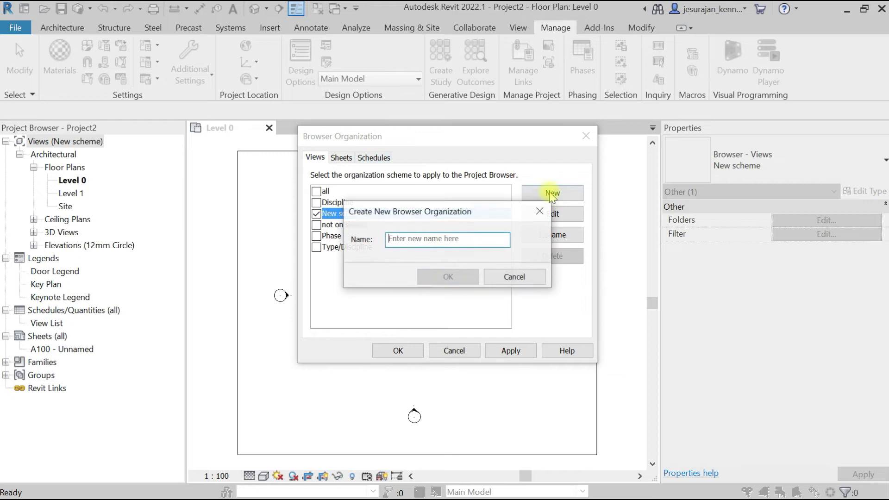
text(View folder)
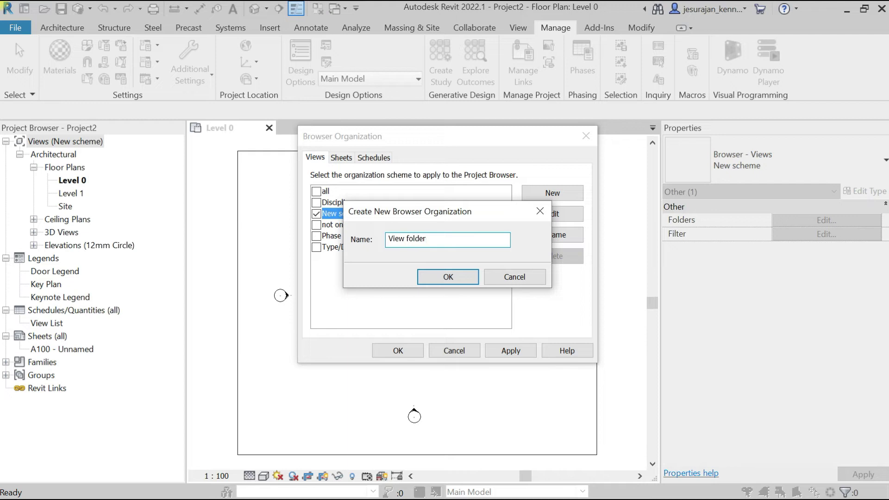
click(448, 277)
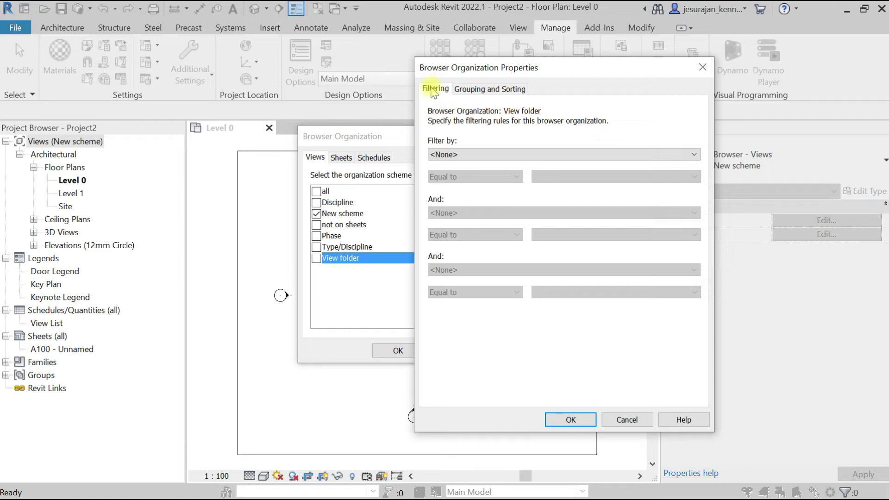
Step: Group the View folder scheme by Discipline, then Family and Type, then View Folder, keeping the ascending sort by View Name
click(470, 91)
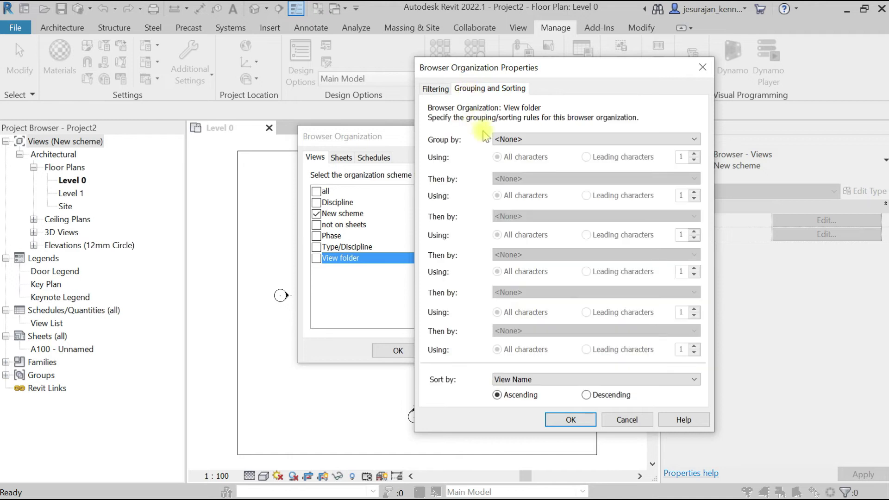
click(510, 138)
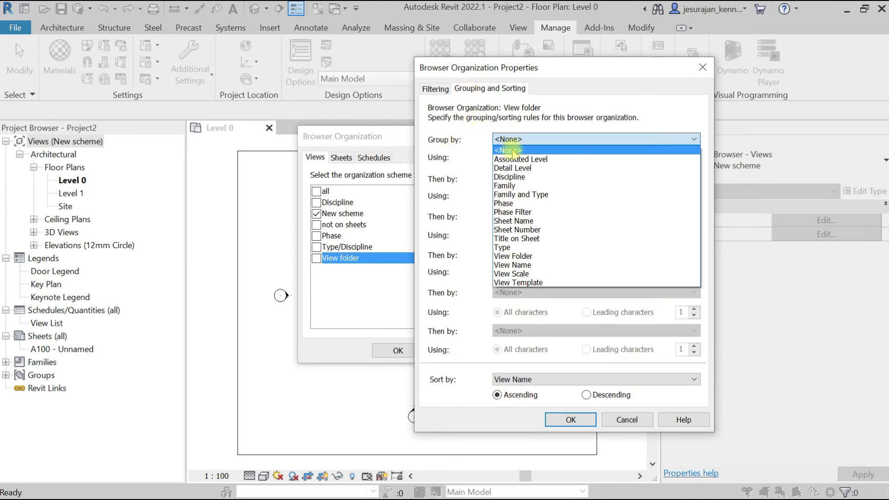
click(512, 177)
click(518, 178)
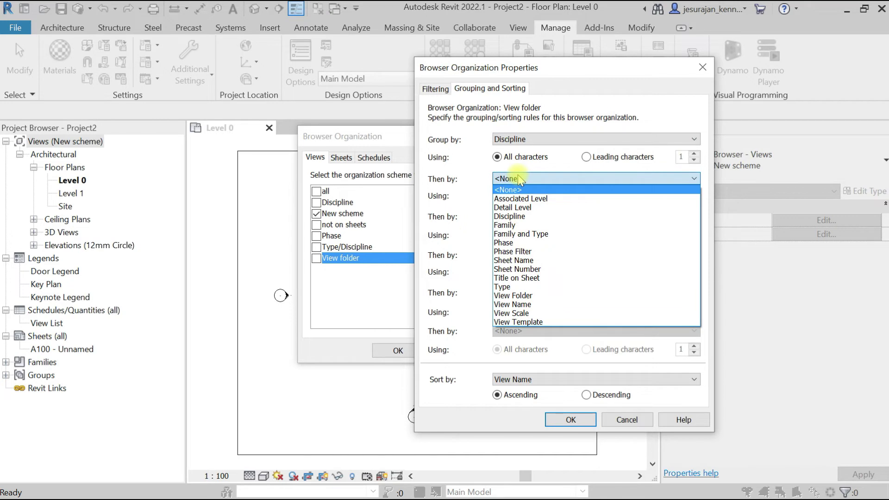
click(528, 234)
click(509, 216)
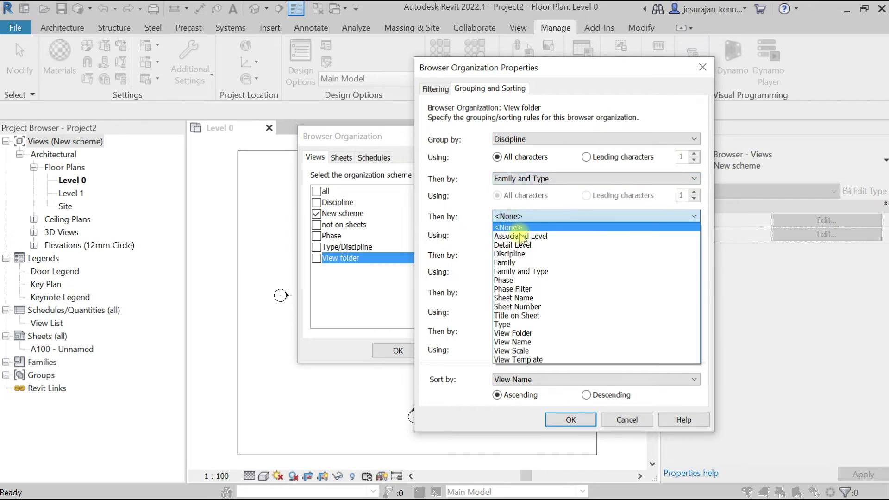
click(521, 333)
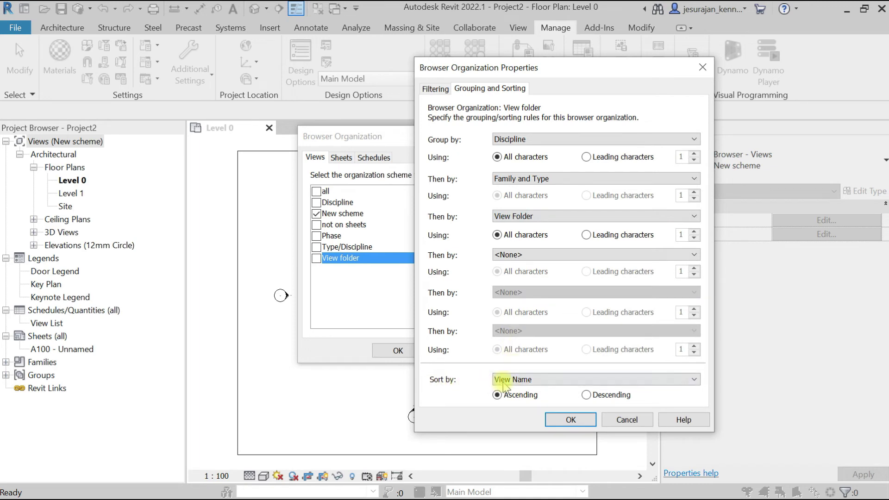
click(534, 380)
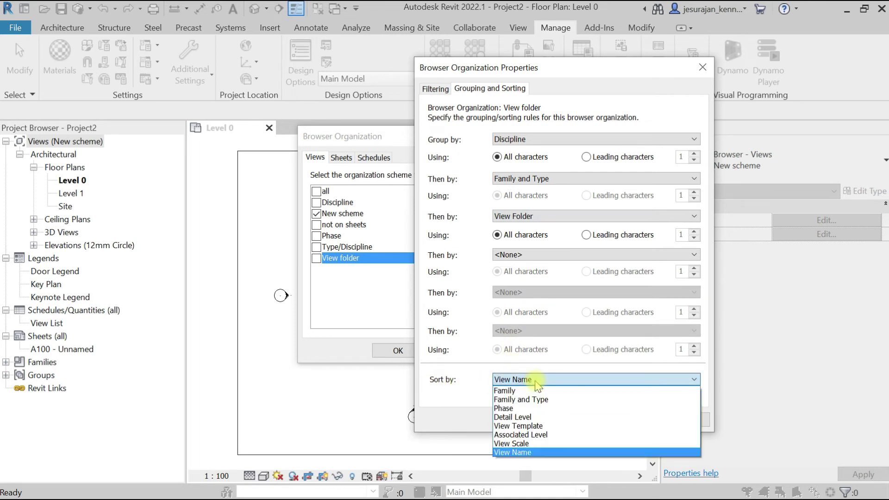
click(536, 381)
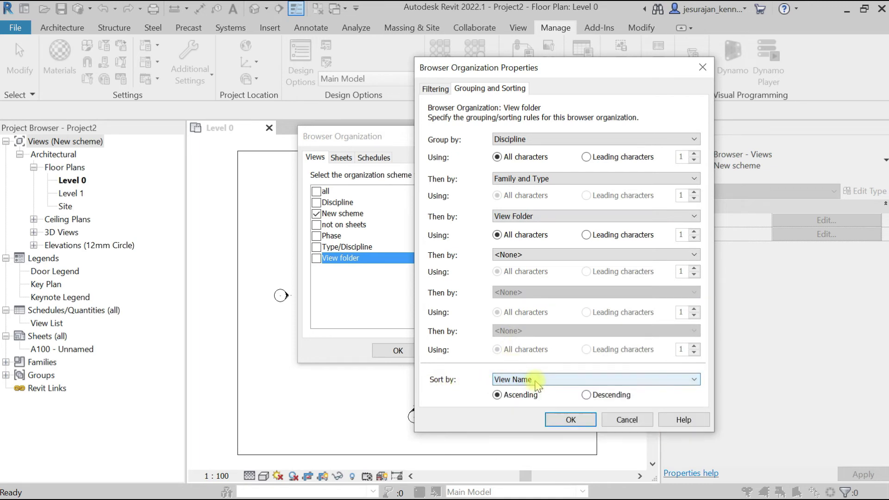
click(571, 419)
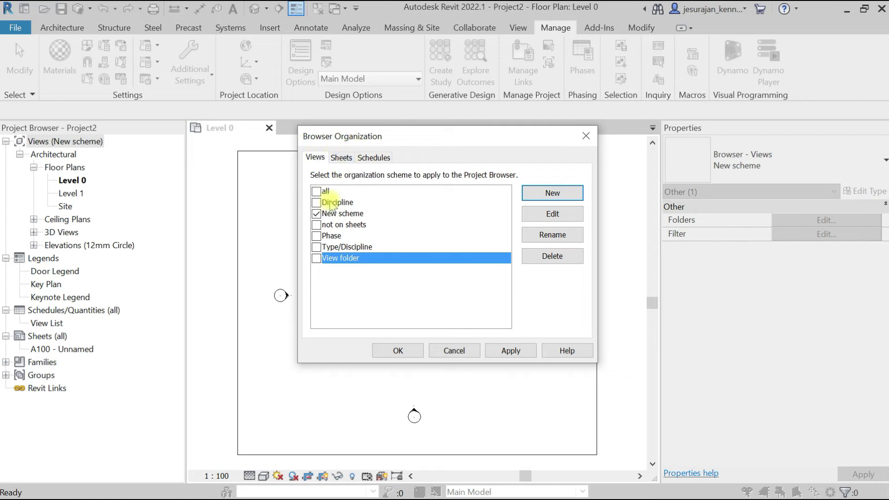
Step: Apply the View folder organization scheme to the views in the Project Browser
click(316, 258)
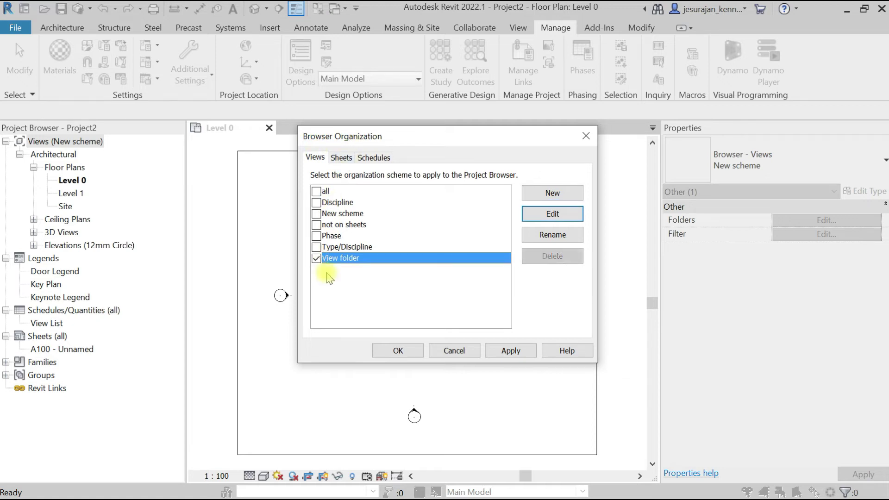
click(397, 350)
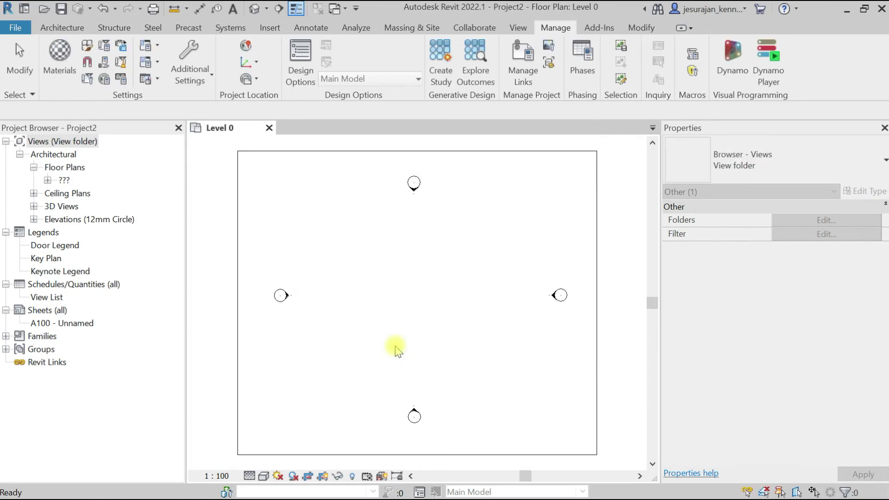
click(55, 142)
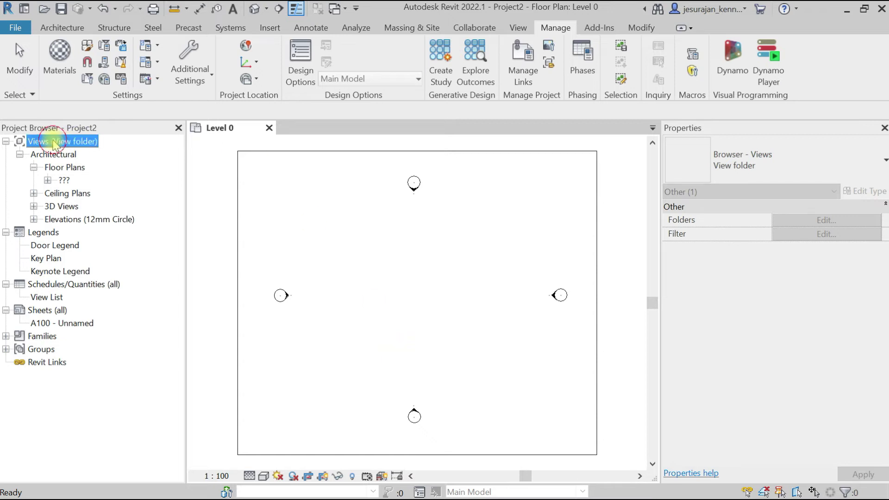
click(55, 156)
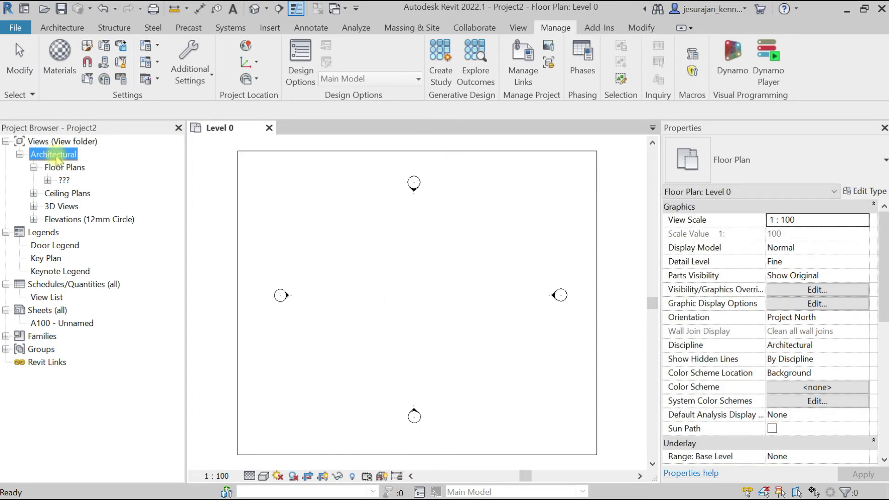
click(58, 168)
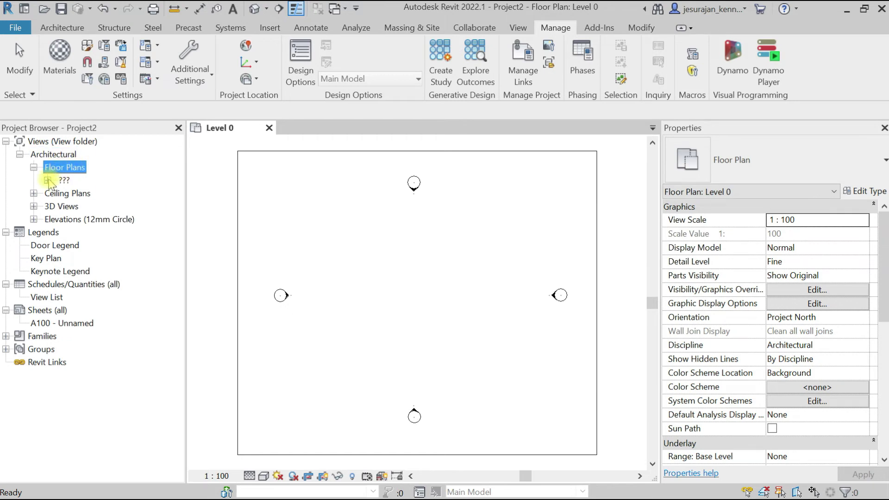
Step: Set the Level 0 floor plan's View Folder value to Default
click(48, 181)
click(85, 196)
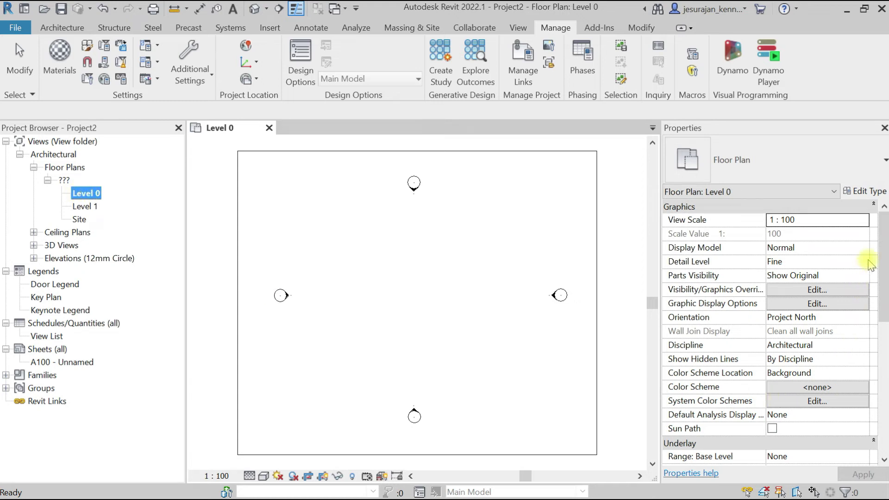
drag(883, 283, 883, 402)
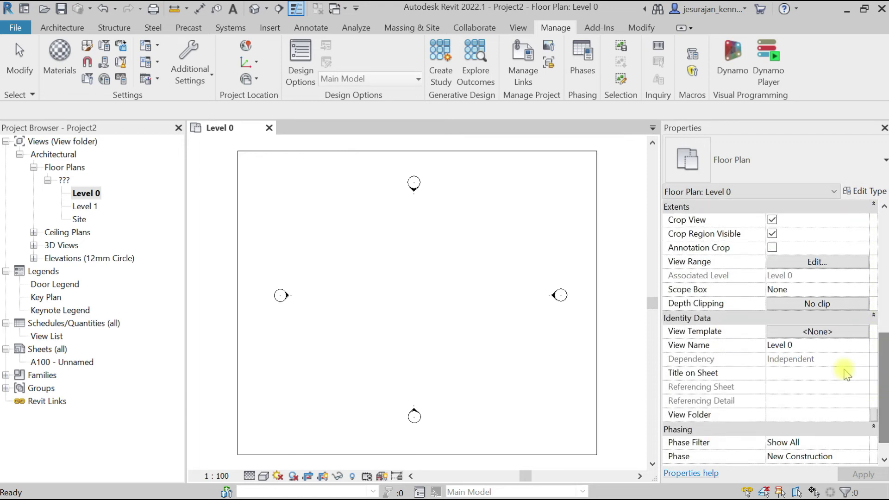
click(787, 416)
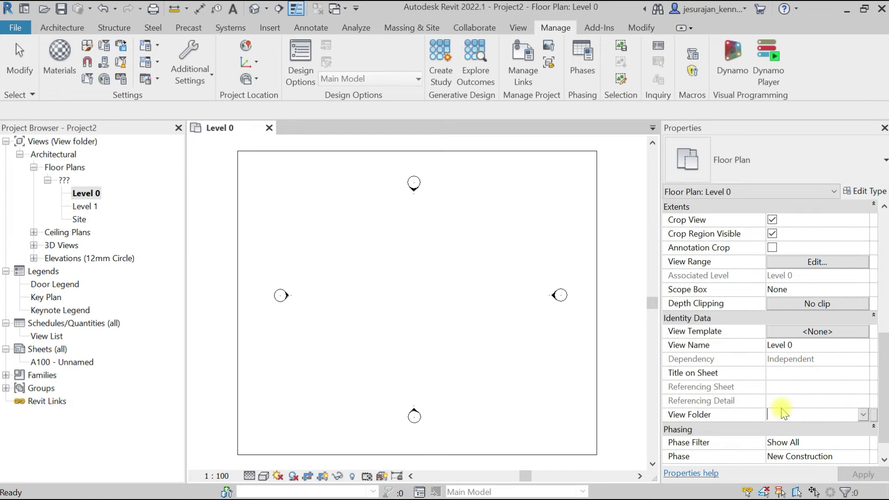
text(Default)
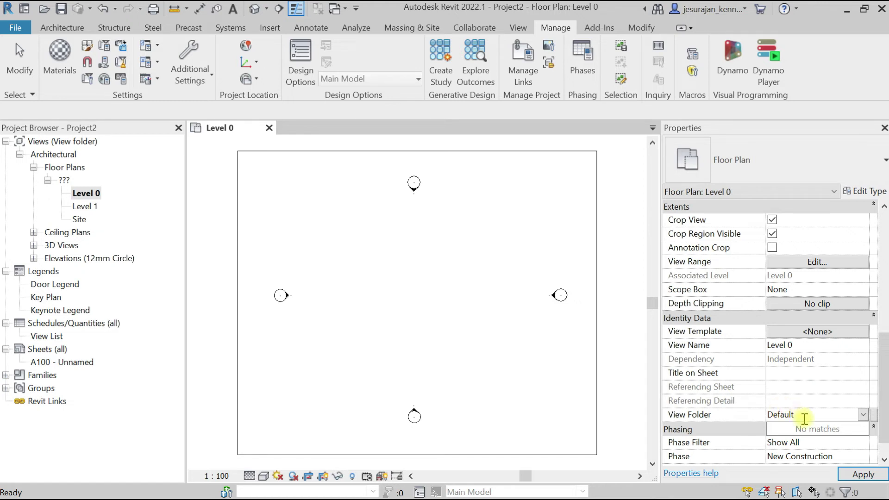
click(862, 471)
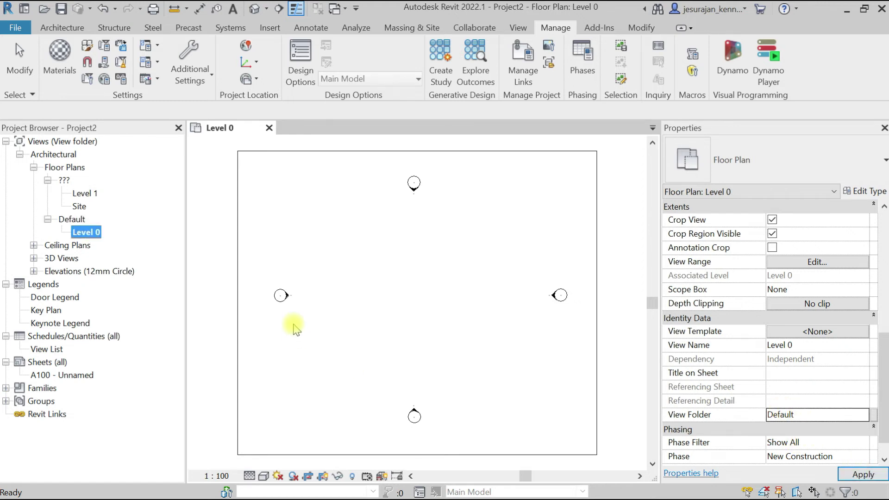
click(88, 232)
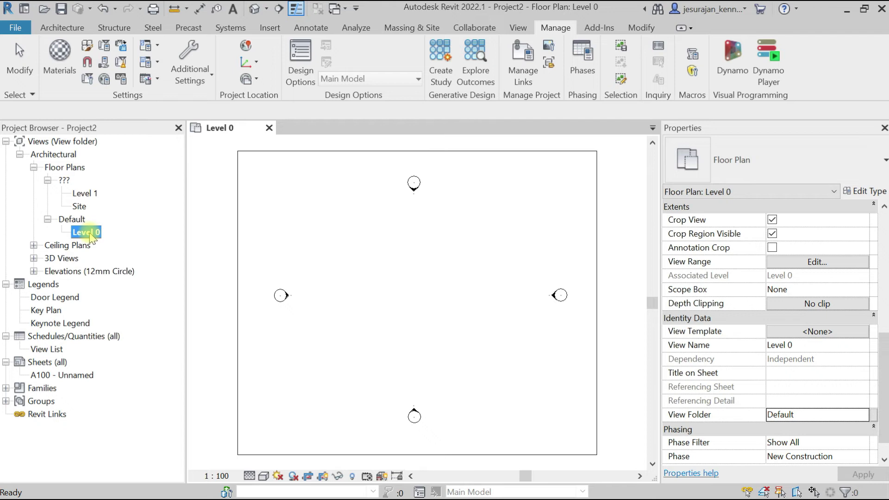
click(70, 221)
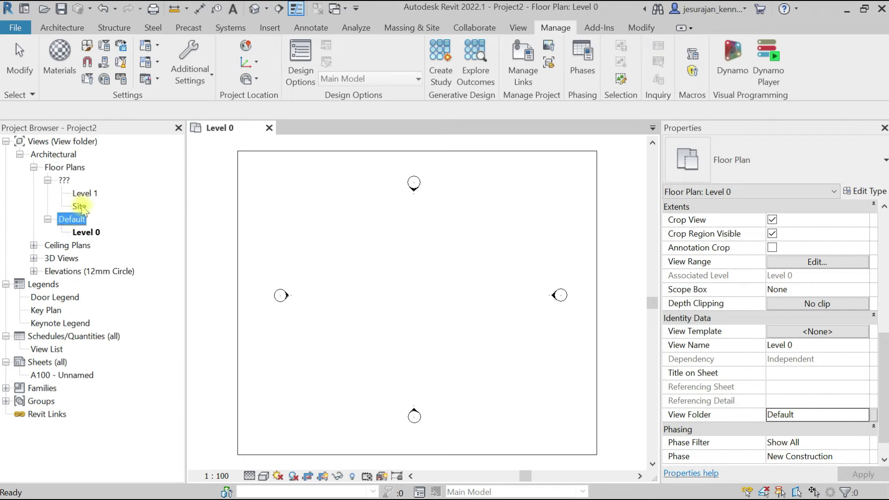
Step: Assign the Level 1 and Site floor plans together to the Default view folder
click(81, 206)
ctrl+click(84, 198)
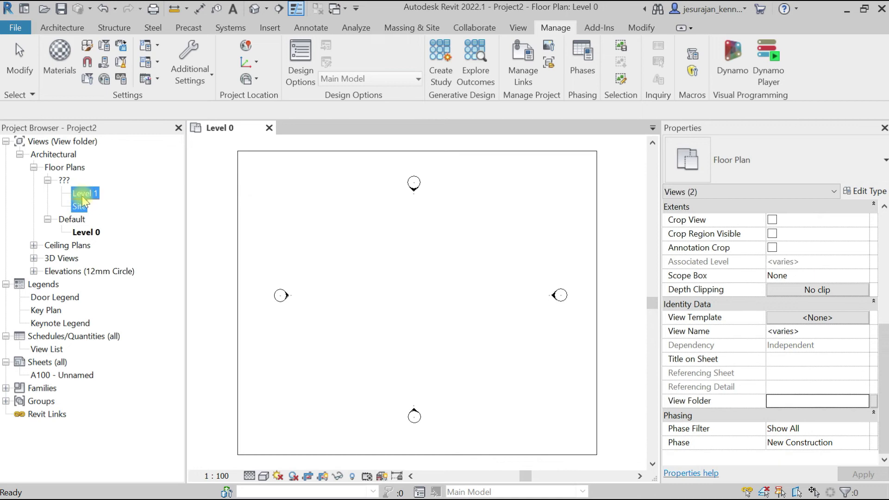
click(861, 402)
click(827, 414)
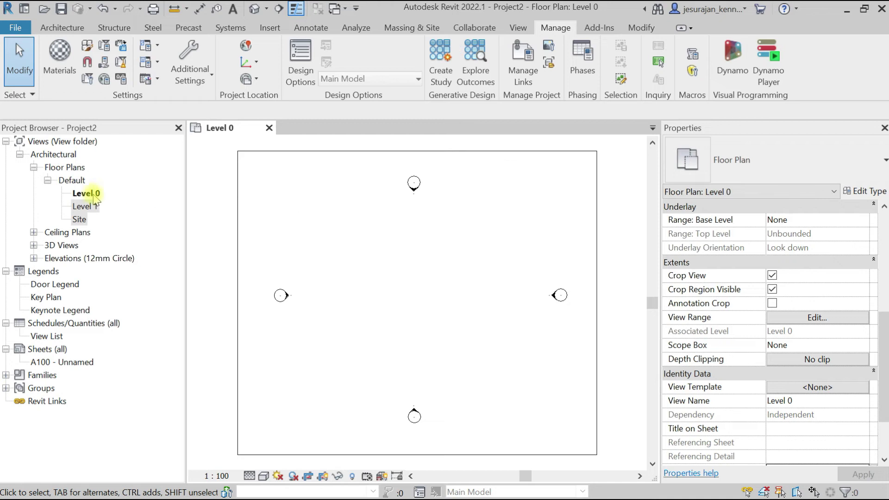
Step: Create four new sheets, A101 to A104, using the Title_Blocks_A1_Metric : Standard title block
click(88, 194)
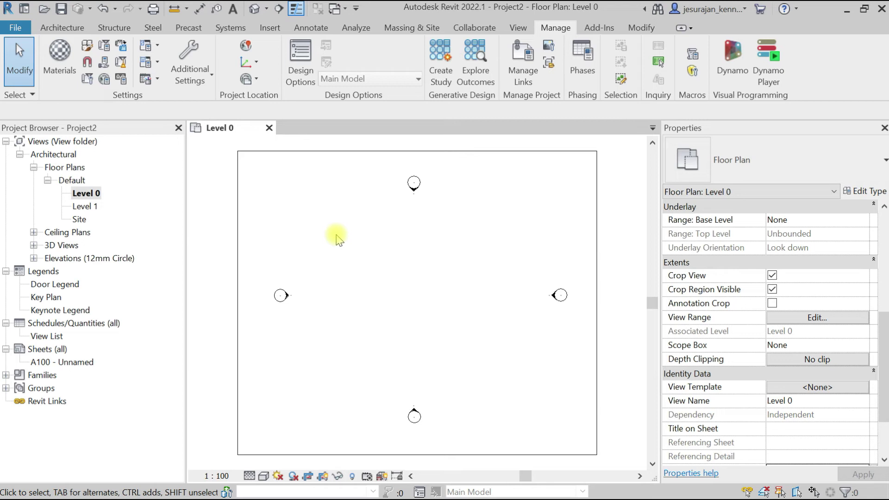
click(48, 349)
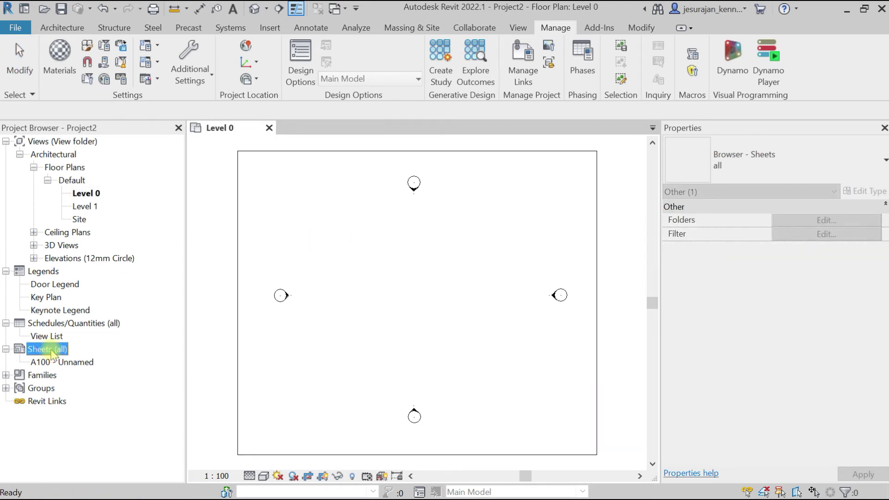
right_click(52, 354)
click(92, 359)
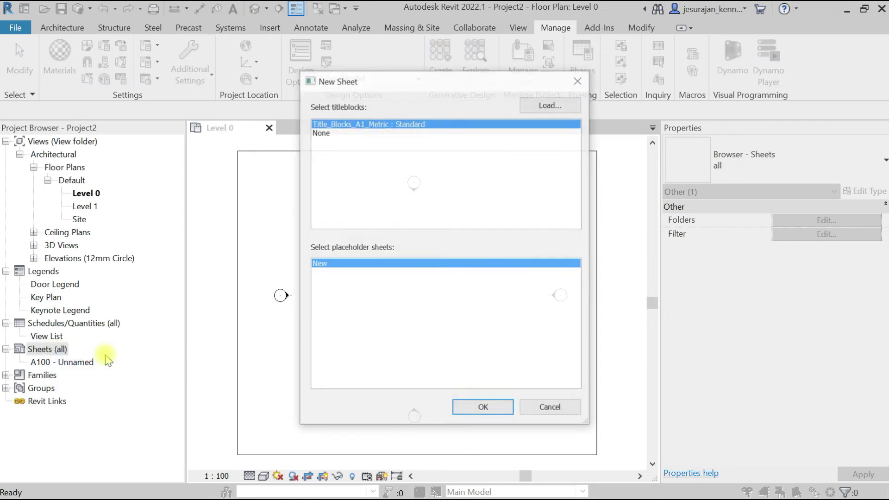
click(482, 407)
click(58, 349)
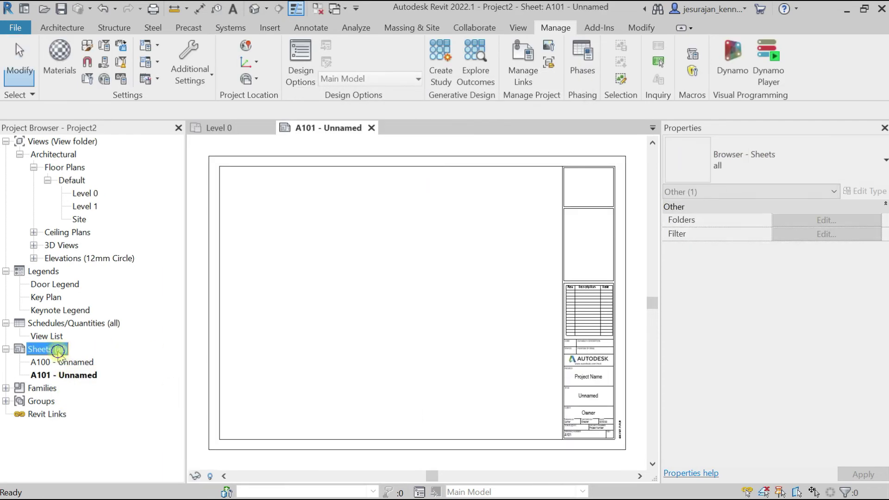
right_click(58, 350)
click(102, 362)
click(484, 401)
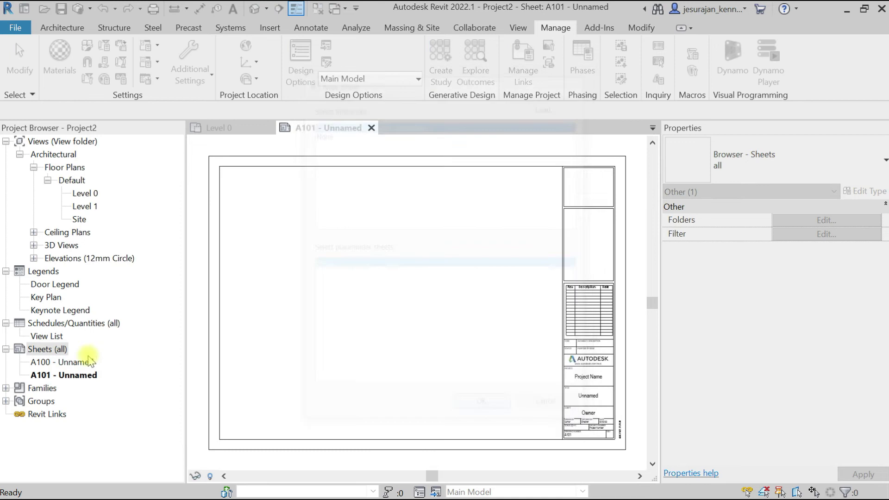
right_click(60, 351)
click(104, 362)
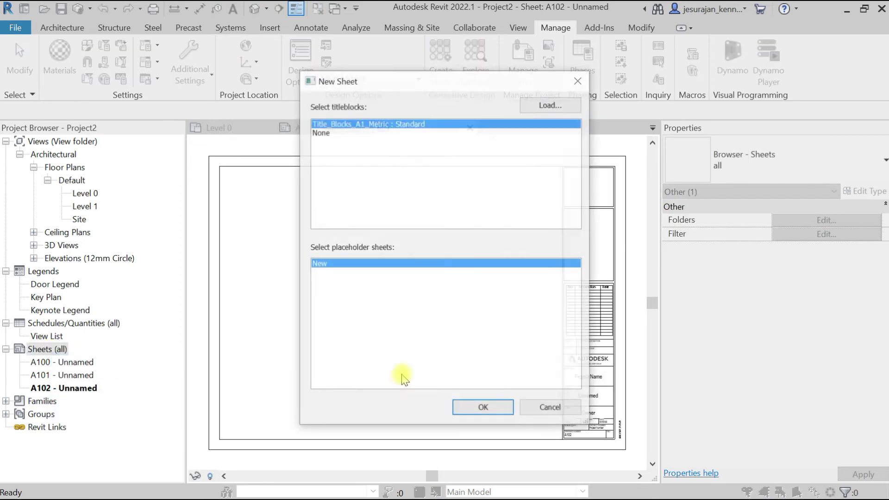
click(484, 406)
right_click(54, 350)
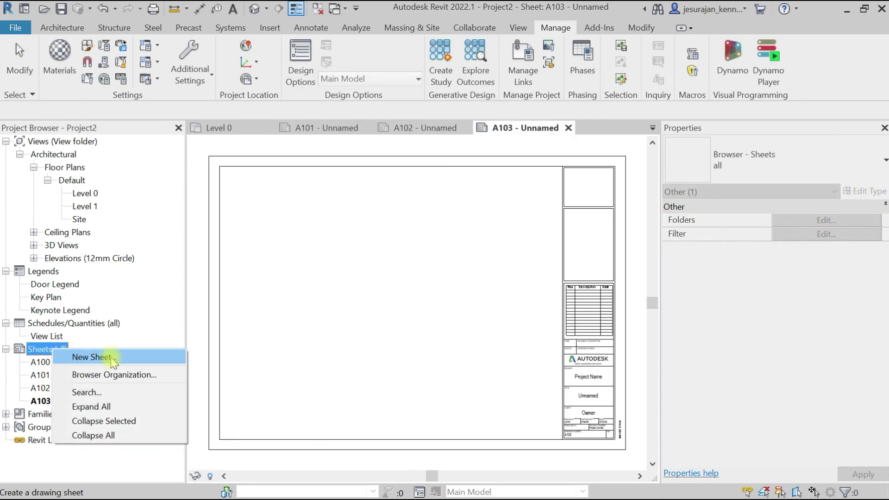
click(110, 357)
click(483, 407)
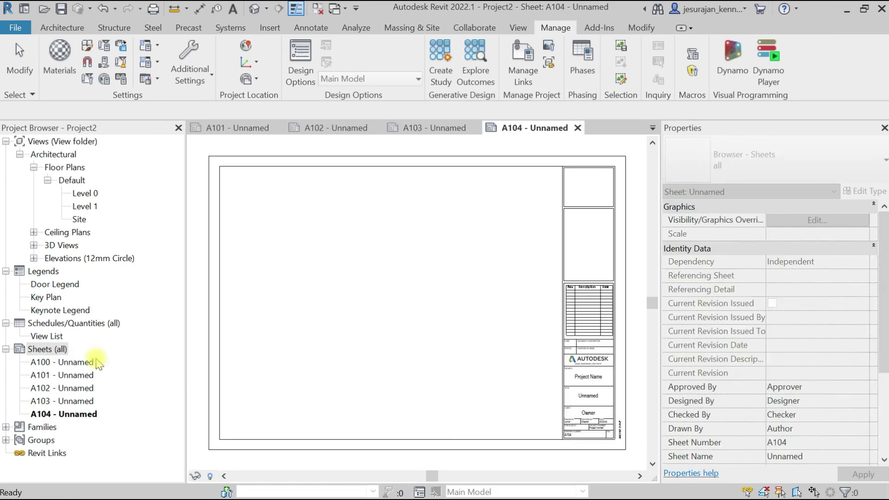
Step: Set the View Folder value of sheets A100 and A101 together to Floor Plans
click(76, 362)
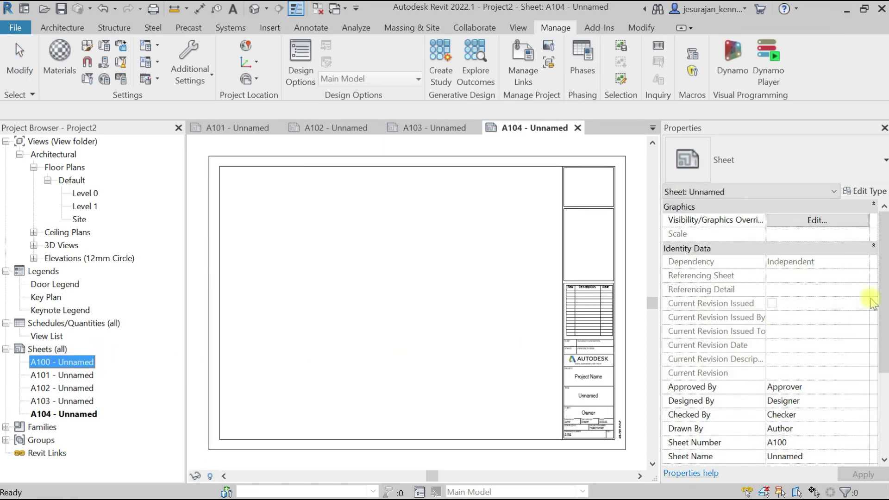
drag(879, 258, 879, 320)
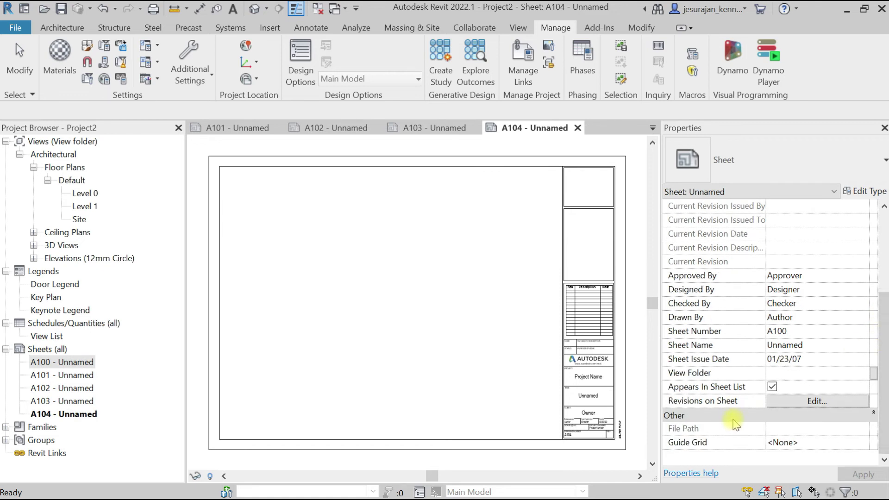
click(787, 374)
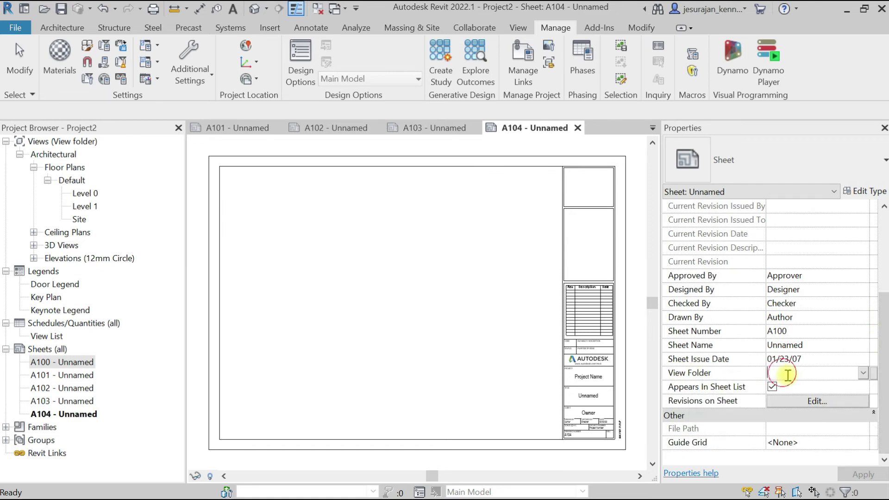
click(79, 363)
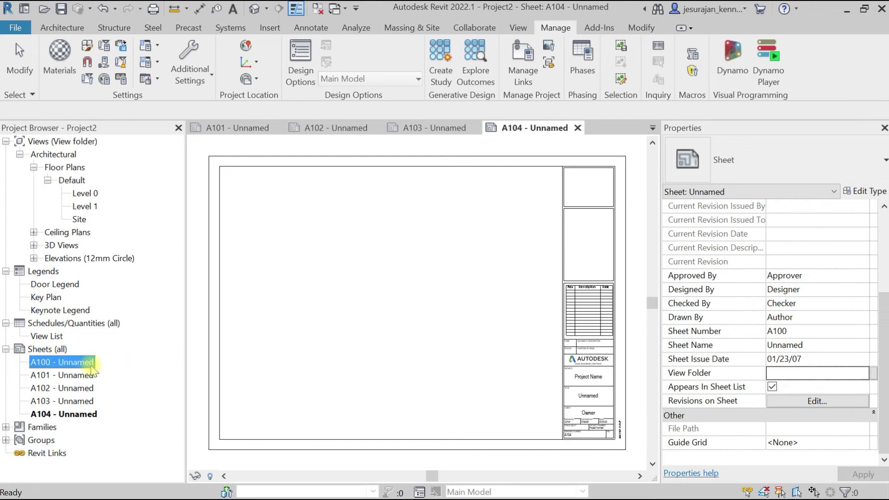
ctrl+click(78, 376)
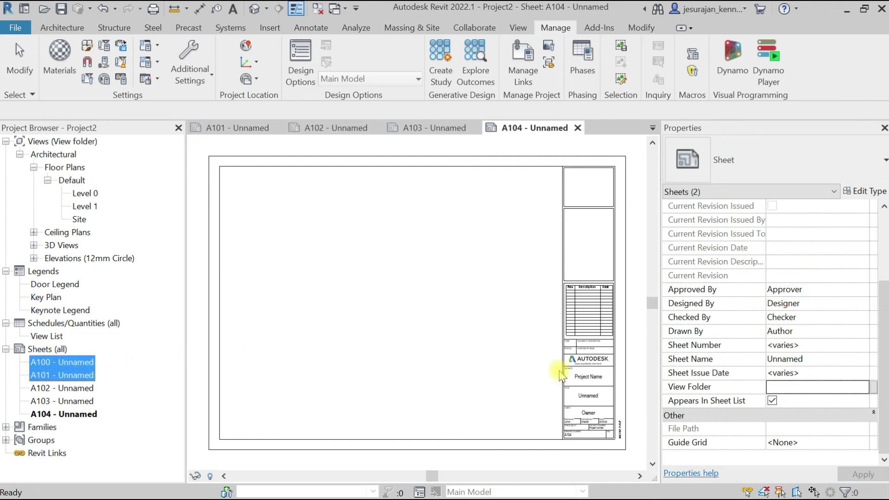
click(797, 386)
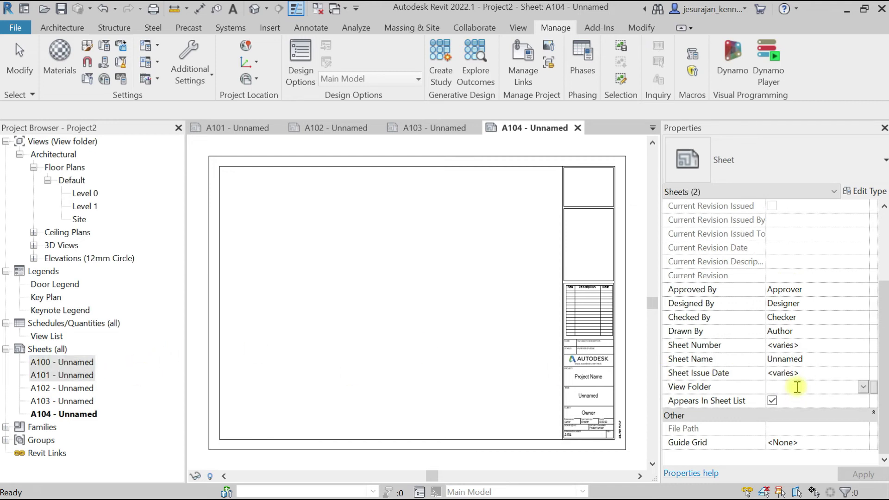
text(Floor )
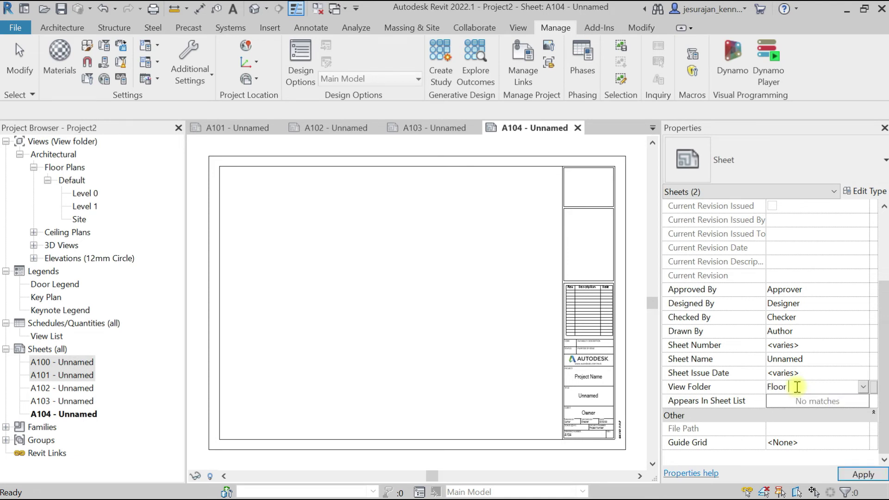
text(Plans)
key(Return)
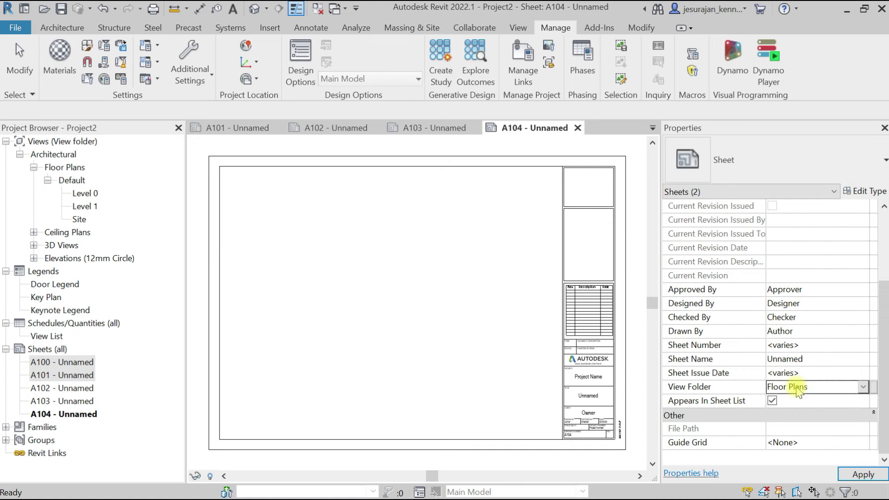
click(824, 386)
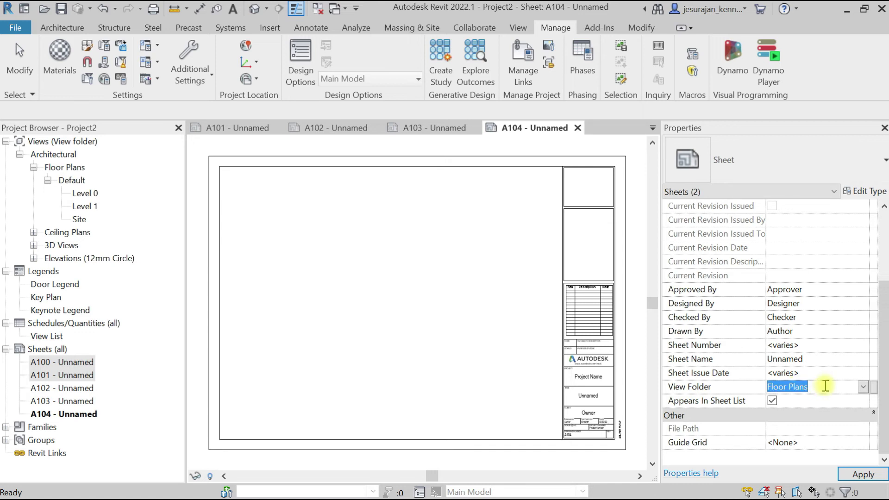
click(824, 386)
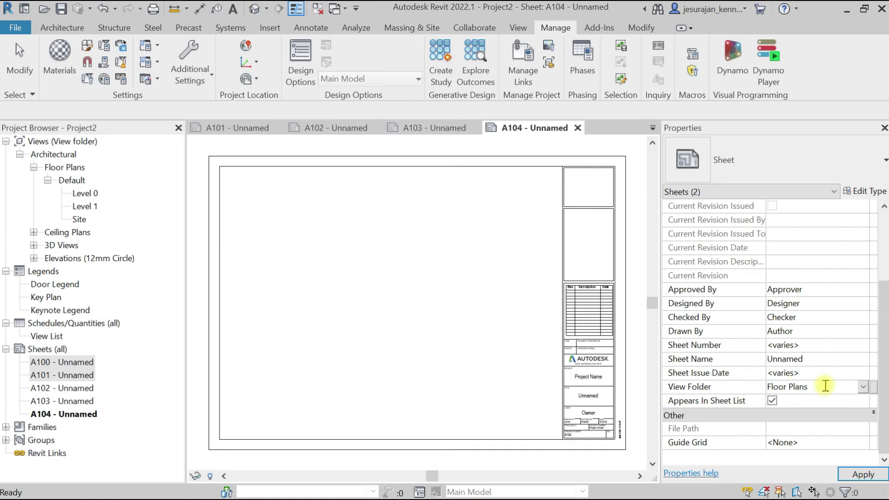
click(301, 371)
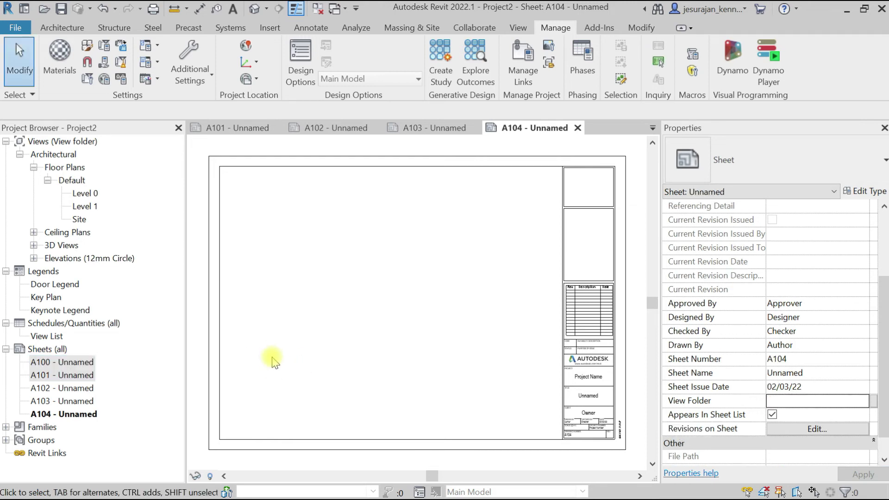
Step: Create a new browser organization scheme for sheets named View Folder
click(56, 351)
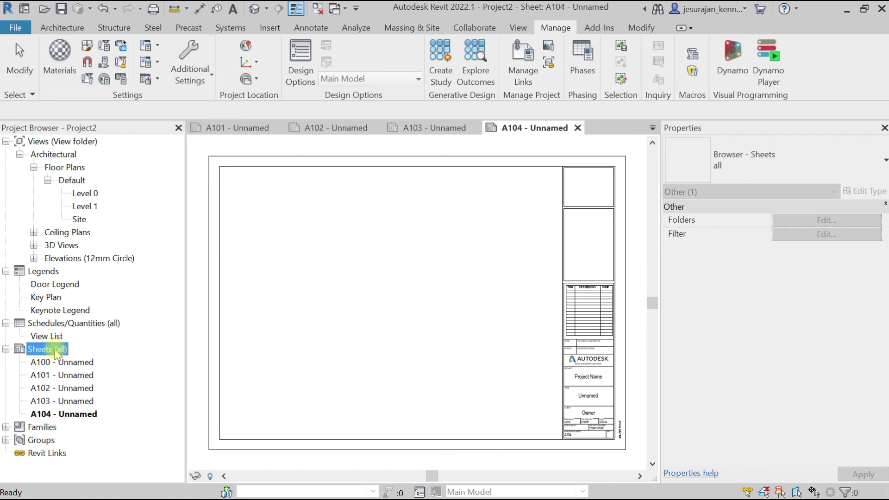
right_click(56, 353)
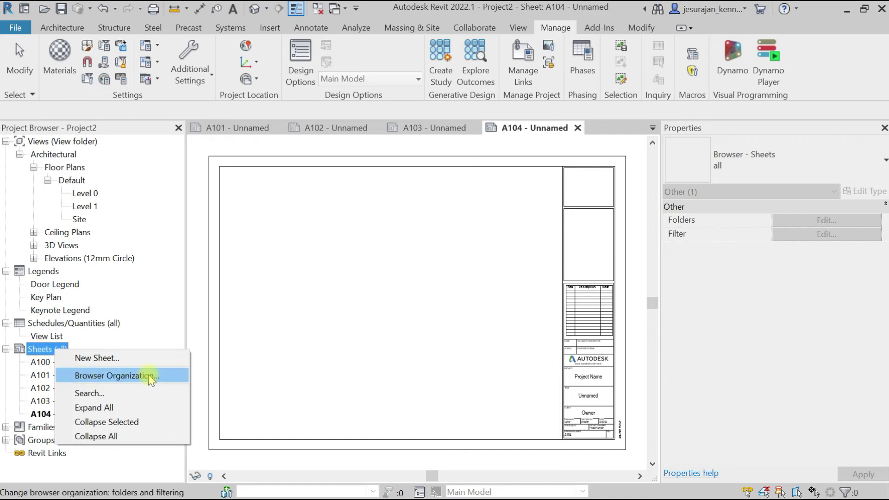
click(176, 375)
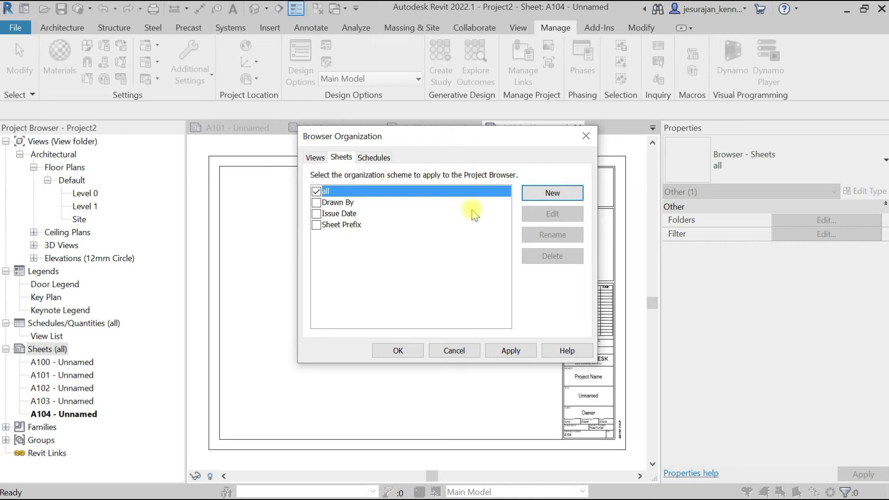
click(545, 194)
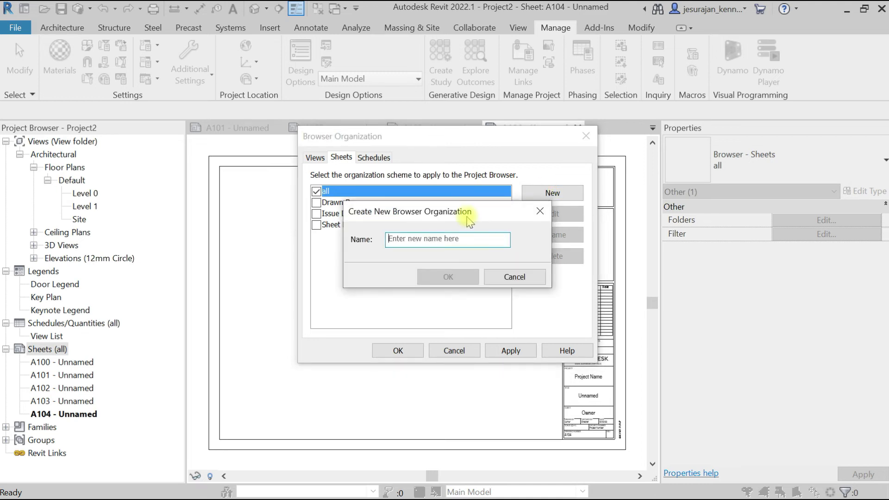
text(View)
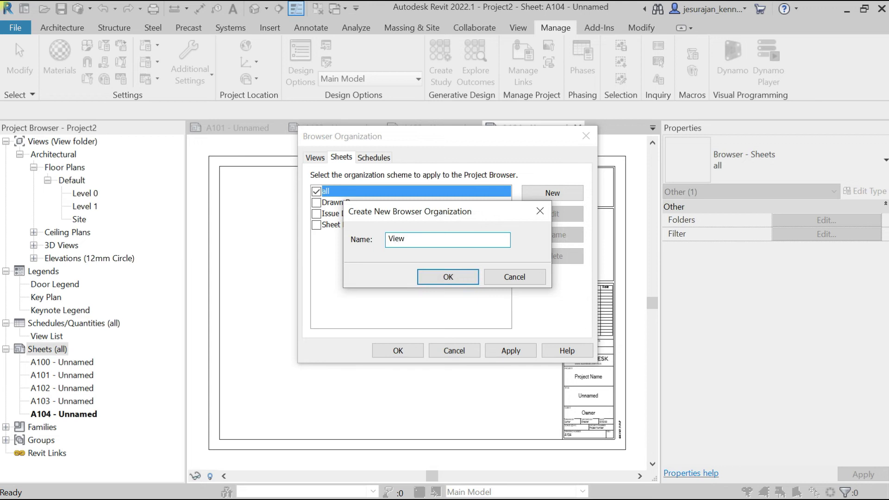
text( Folder)
click(450, 277)
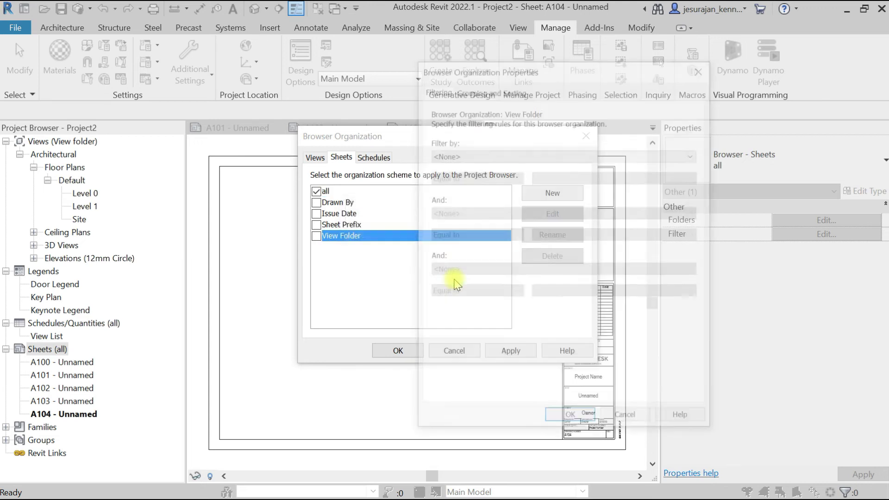
Step: Group the new sheet organization scheme by the View Folder parameter, using all characters
click(492, 89)
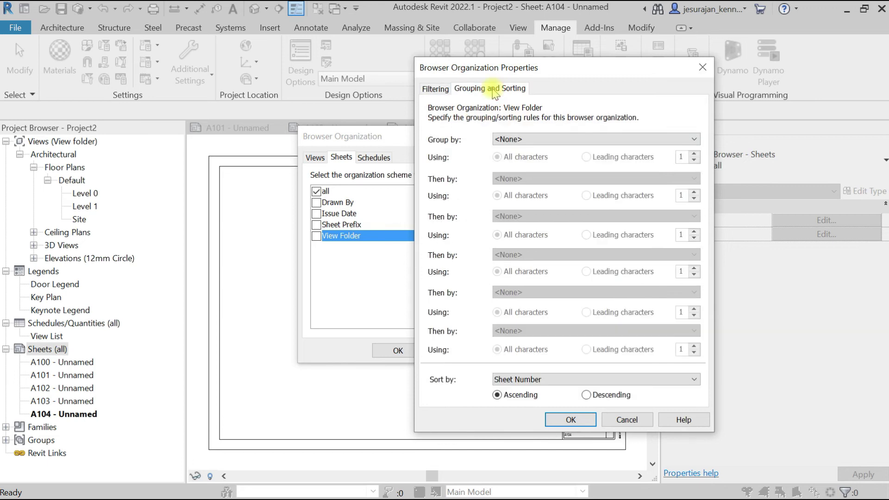
click(516, 139)
click(527, 238)
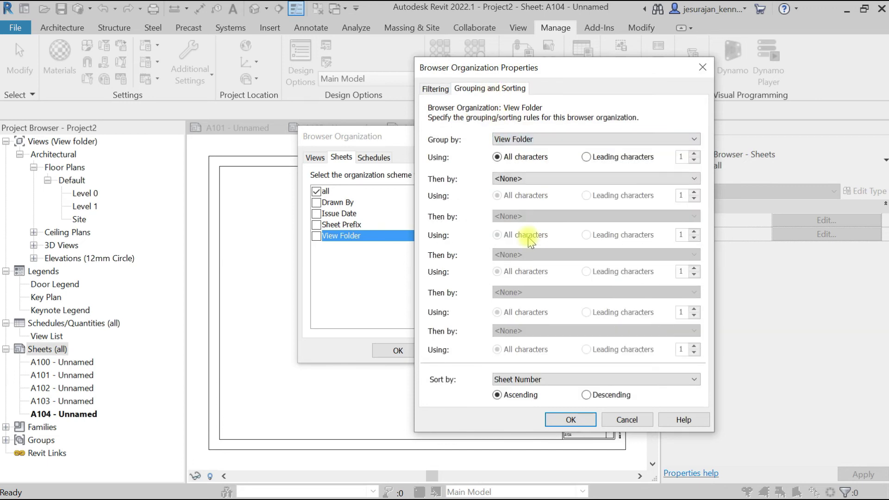
click(570, 420)
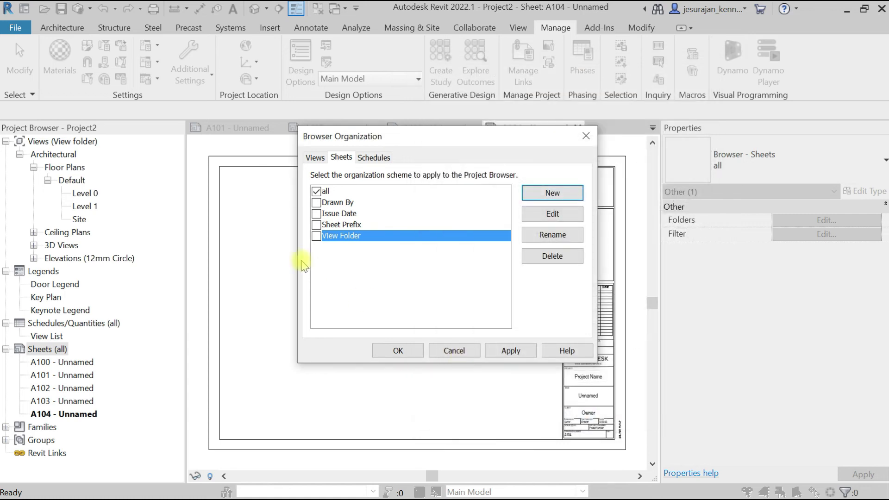
Step: Apply the View Folder scheme to the sheets and expand the Floor Plans sheet folder to check its contents
click(316, 236)
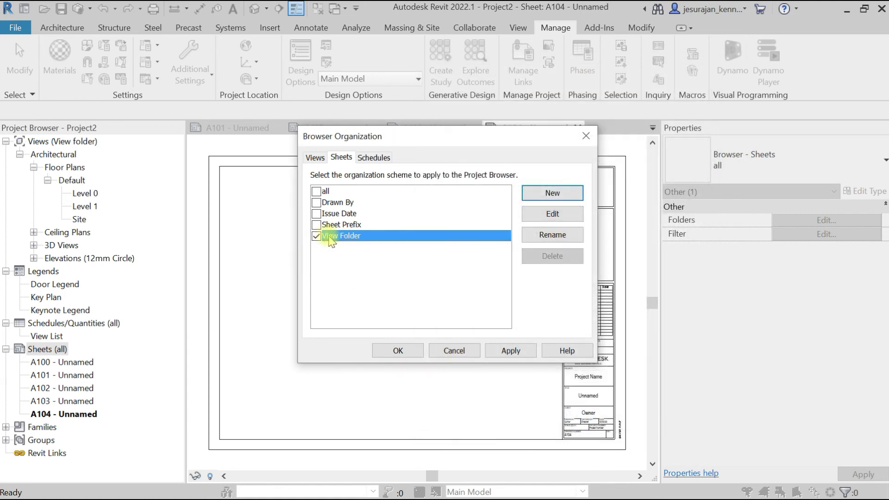
click(411, 353)
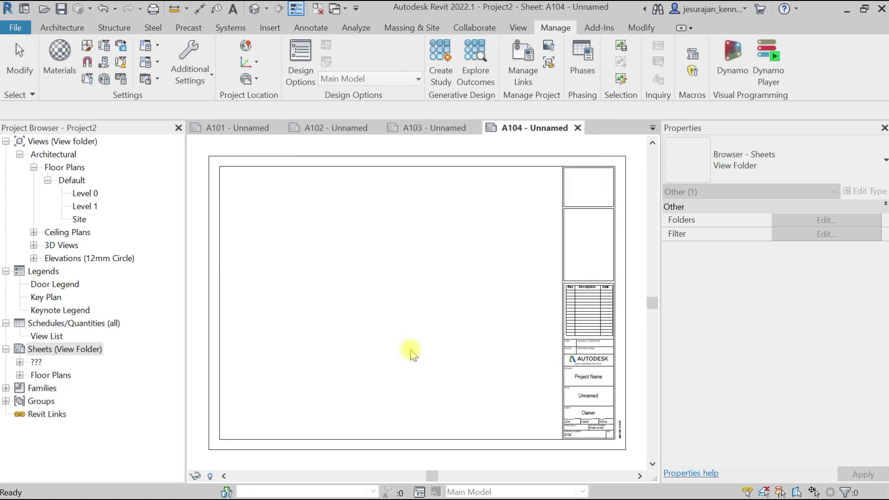
click(20, 375)
click(84, 389)
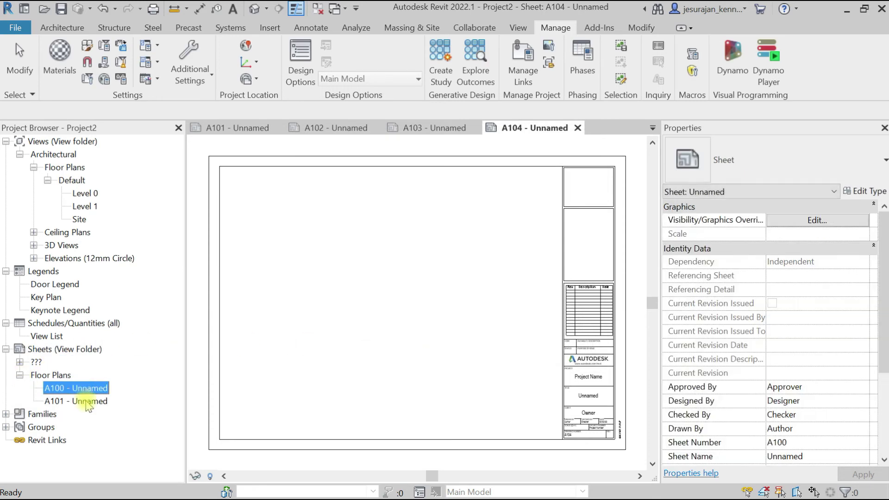
click(88, 402)
click(62, 376)
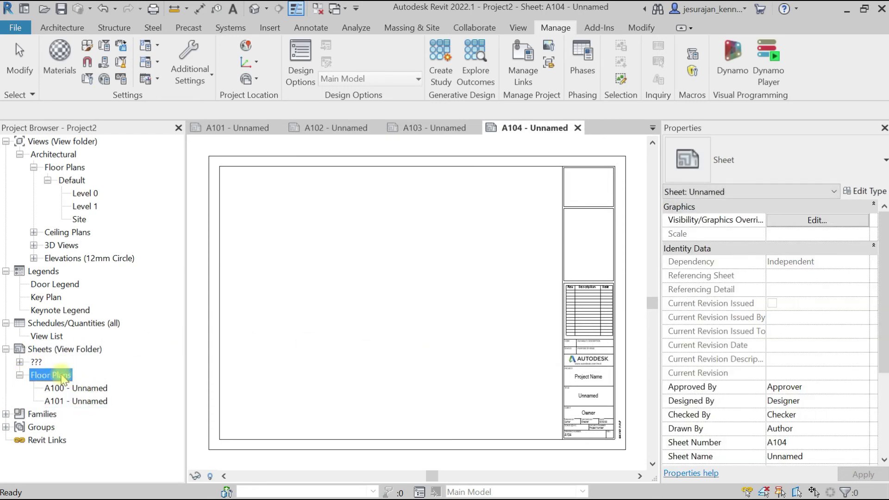
Step: Set the View Folder value of the unassigned sheets A102 and A103 together to Sections
click(19, 362)
click(101, 375)
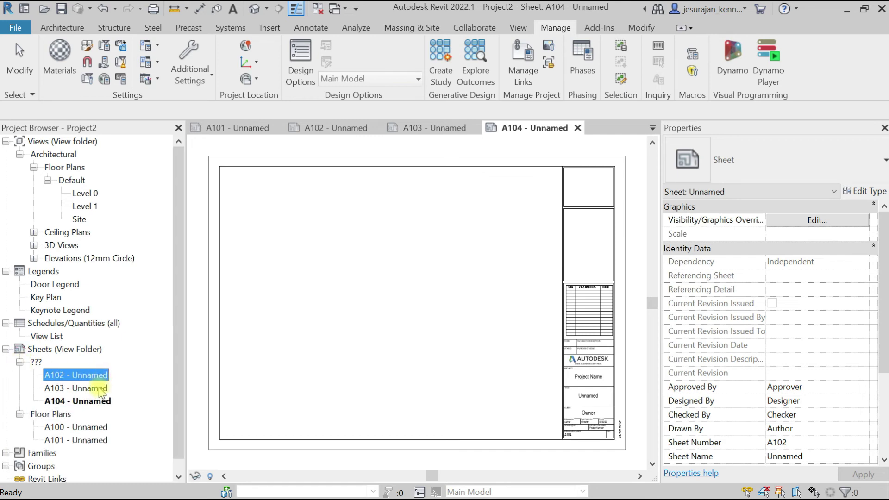
ctrl+click(100, 389)
scroll(814, 359, down, 3)
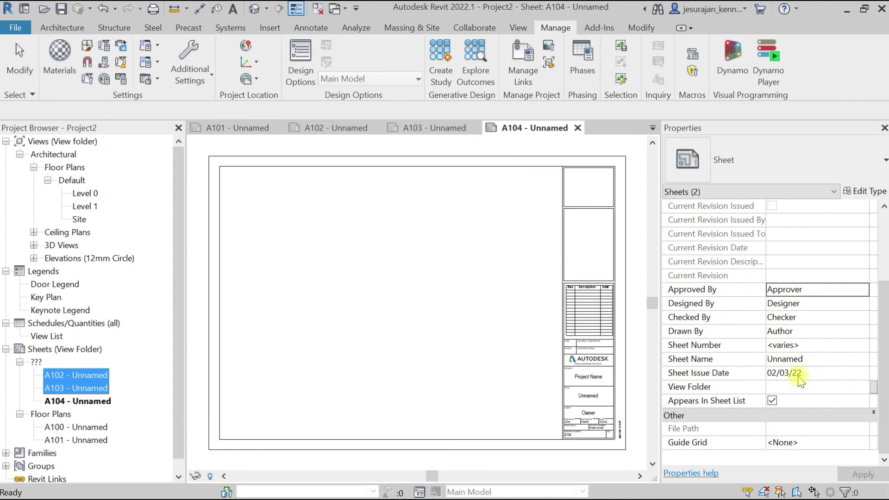
click(794, 385)
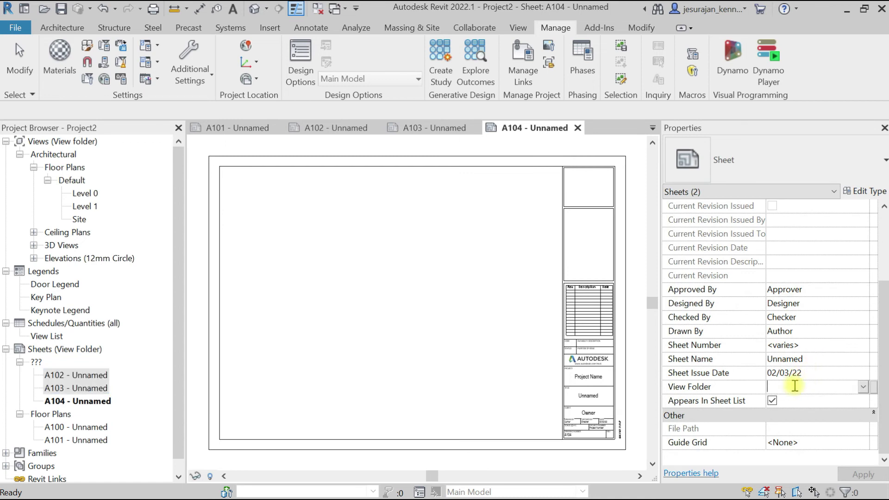
text(Section)
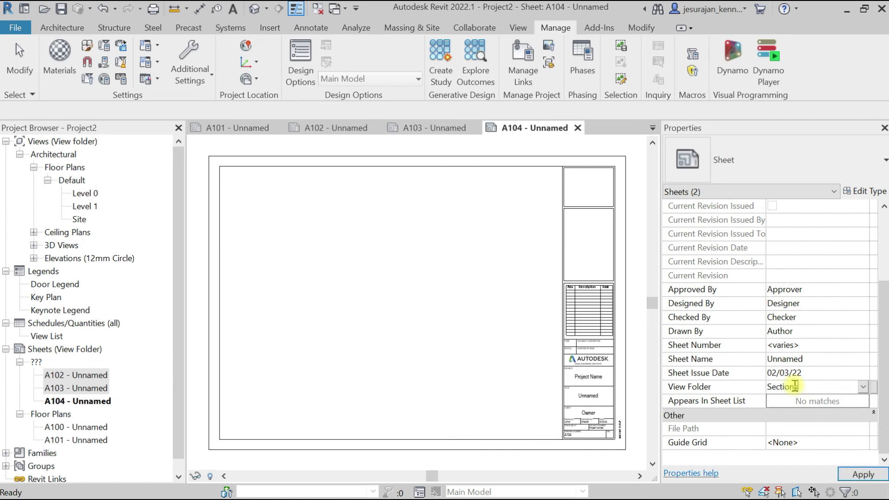
key(Return)
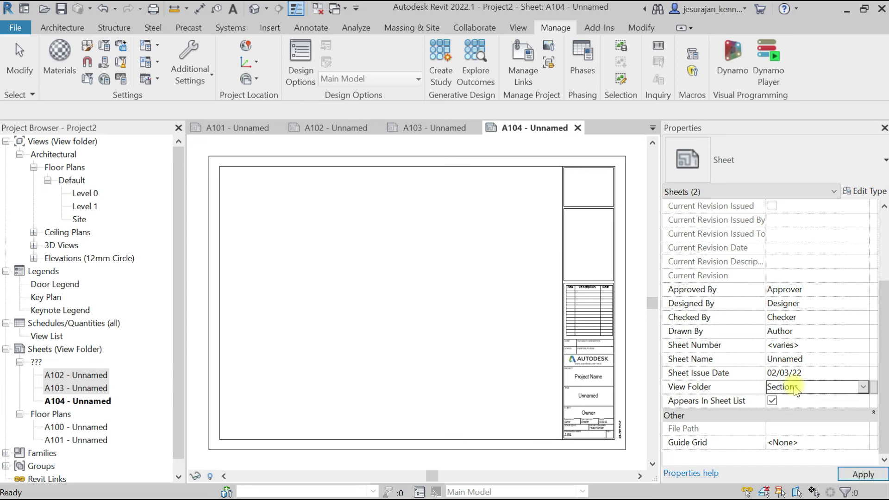
scroll(57, 369, down, 1)
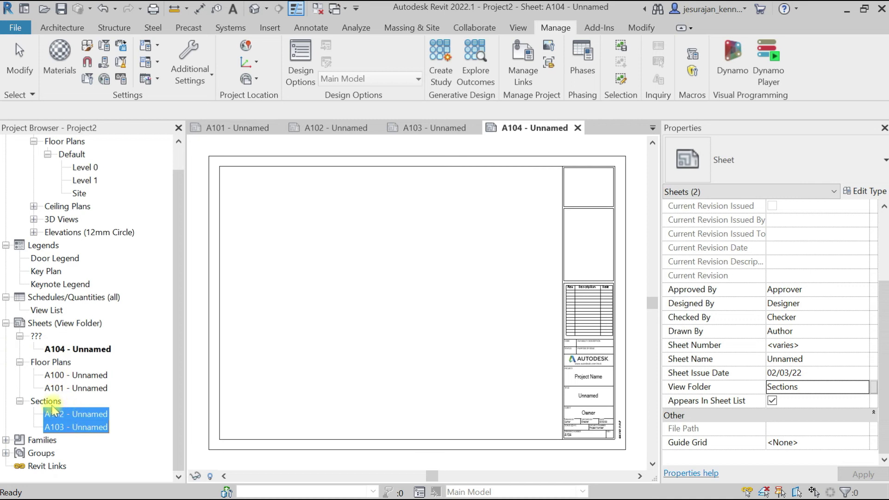
Step: Assign sheet A104 to the Elevations folder through its View Folder value
click(88, 350)
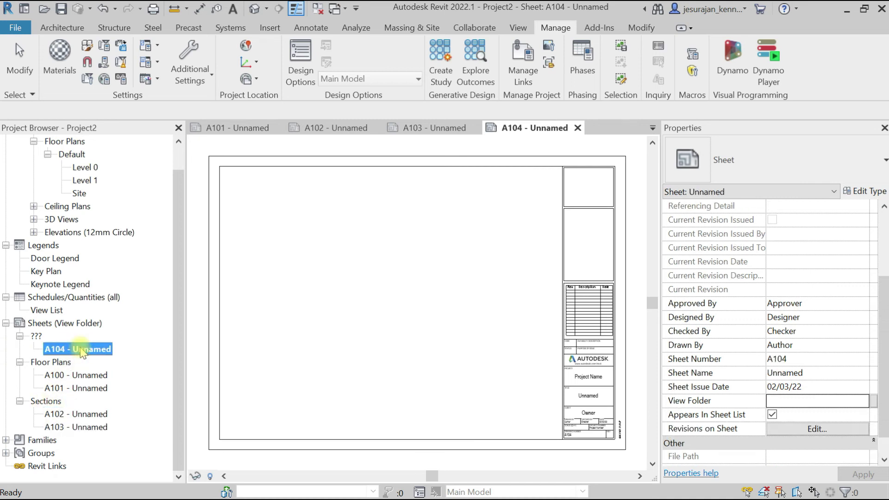
click(796, 399)
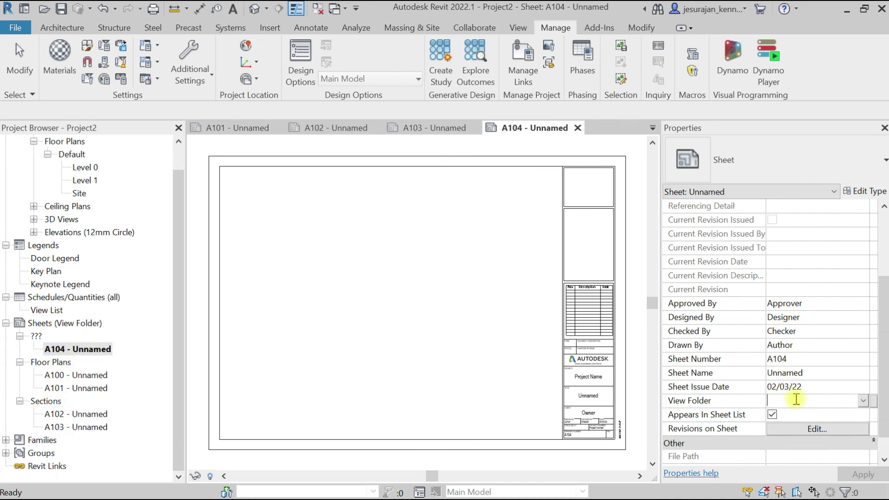
text(Eleva)
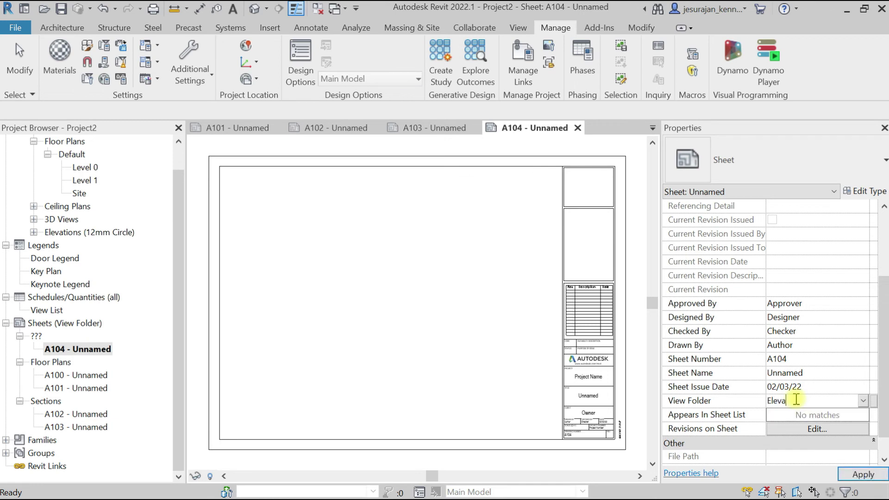
text(tions)
key(Return)
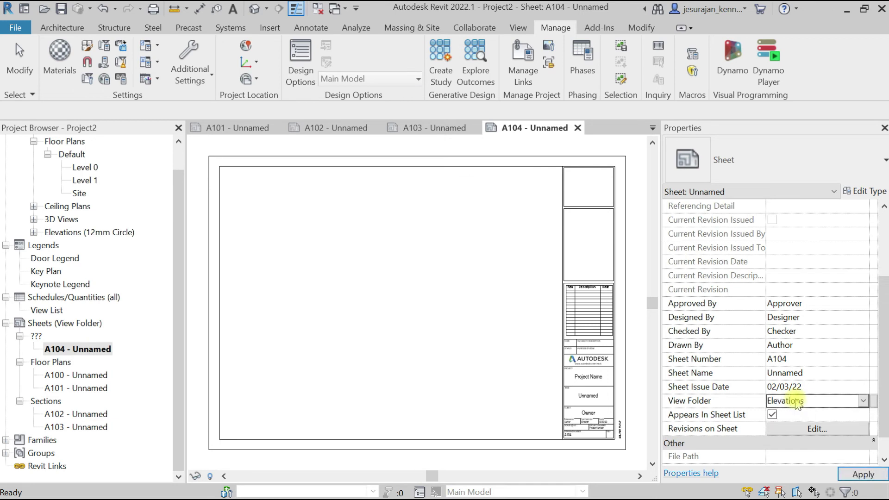
click(100, 351)
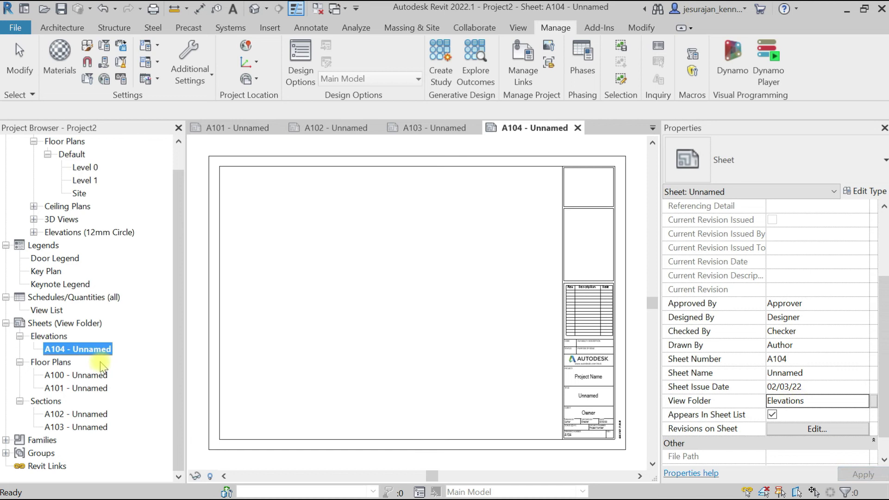
Step: Prefix the View Folder value of sheets A100 and A101 so that it reads 01_Floor Plans
click(90, 375)
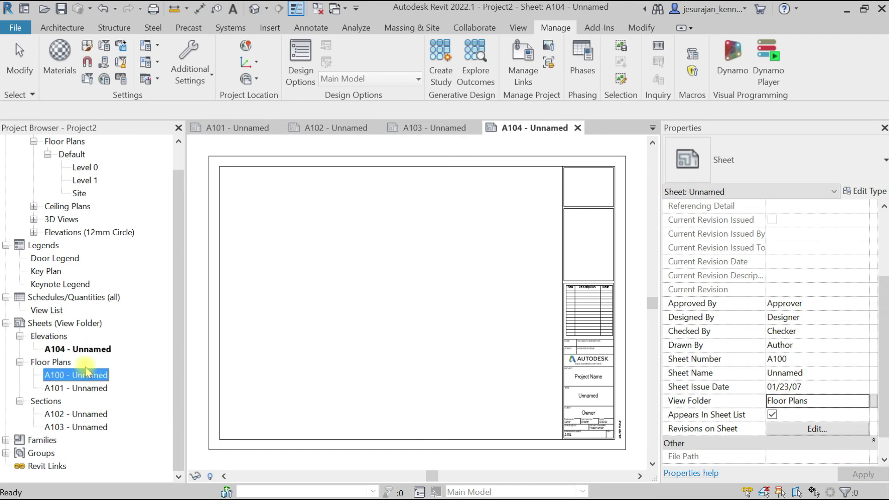
click(52, 364)
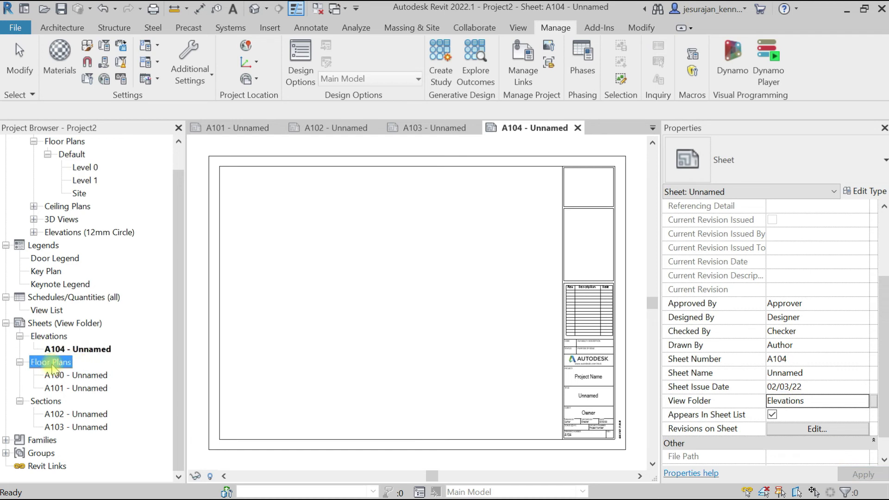
click(72, 374)
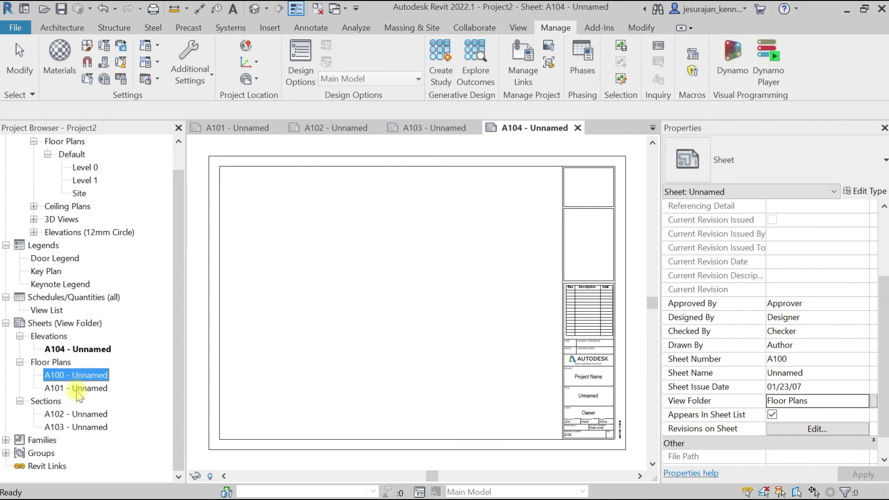
ctrl+click(77, 391)
click(835, 392)
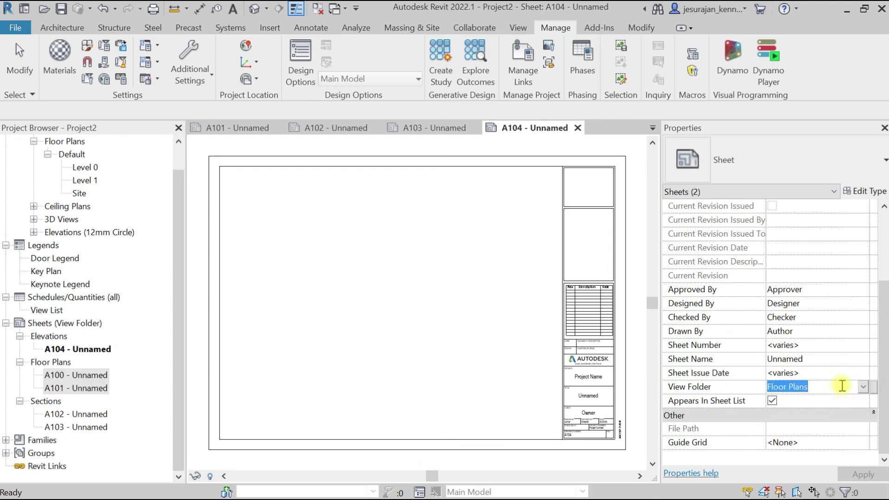
key(Home)
text(01_)
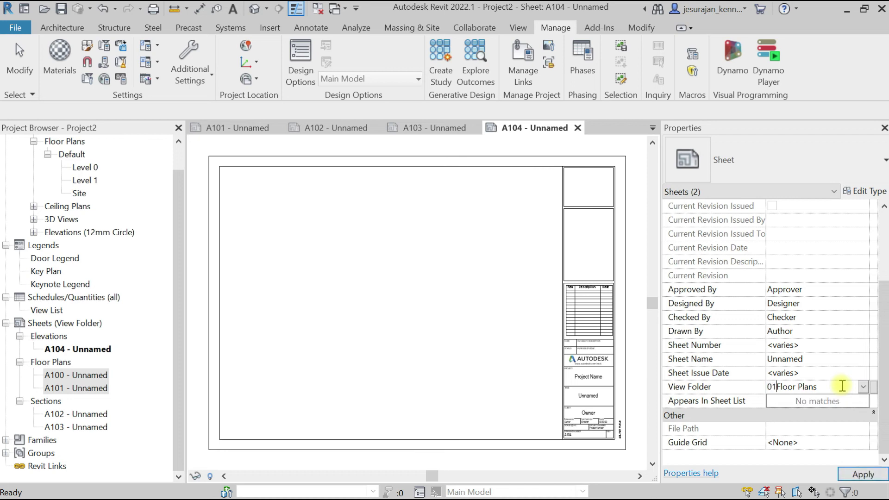
key(Return)
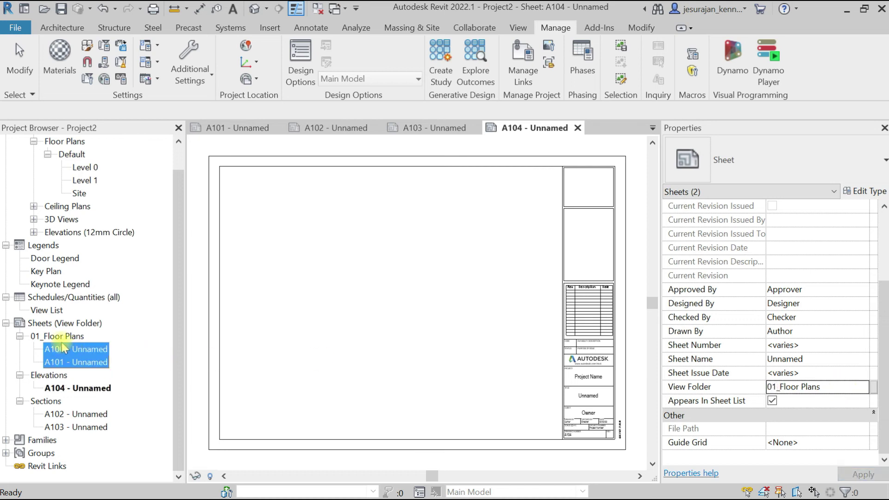
Step: Change the View Folder value of sheets A102 and A103 together to 02_Sections
click(76, 414)
shift+click(75, 427)
click(836, 386)
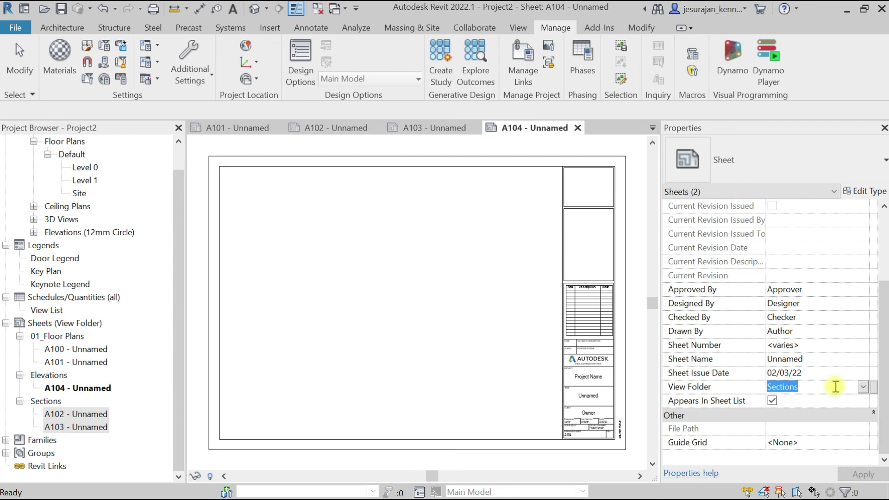
key(Home)
text(02)
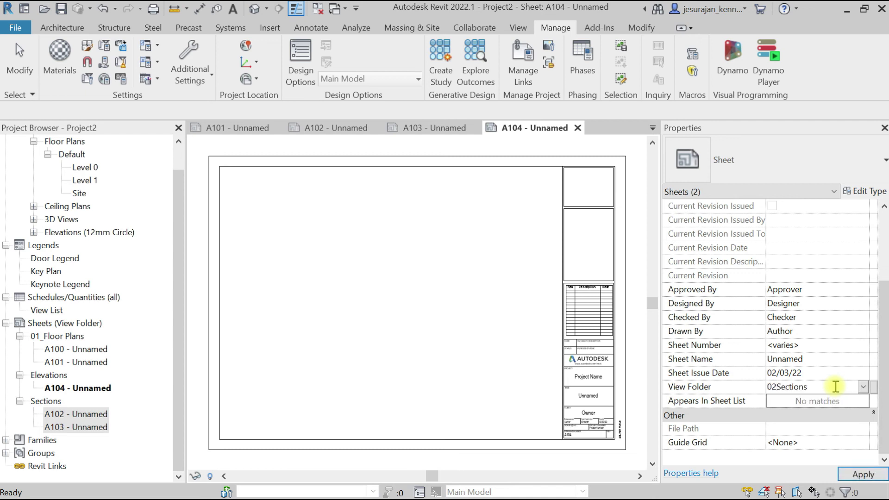
text(_)
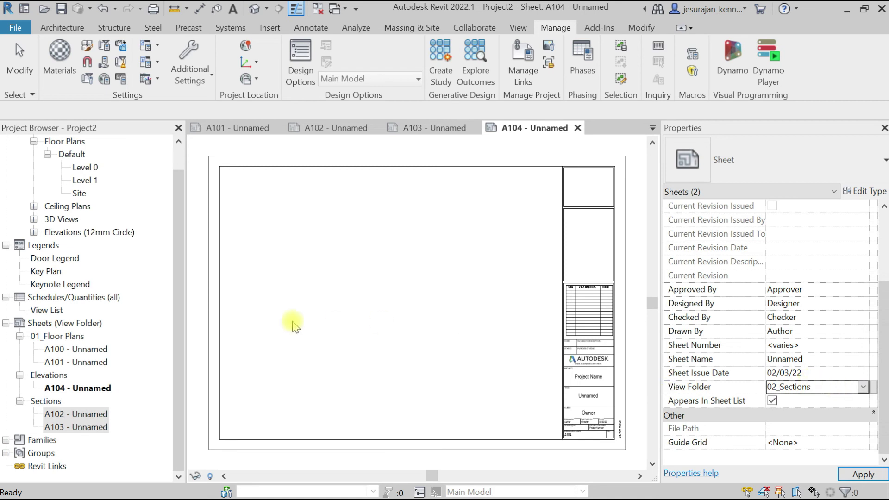
Step: Change the View Folder value of sheet A104 to 03_Elevations
click(99, 427)
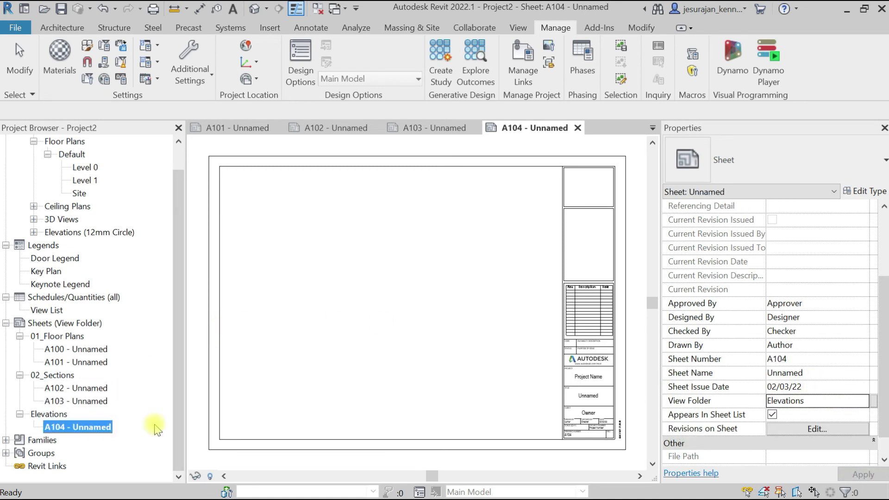
click(834, 401)
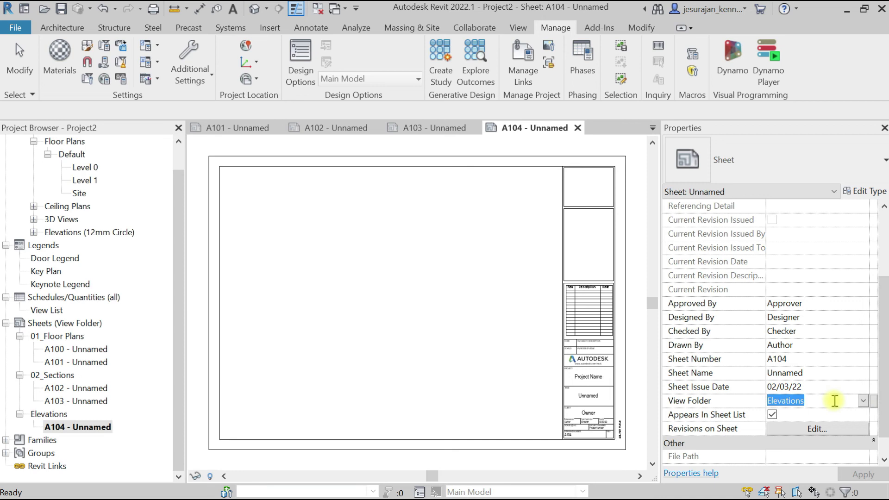
key(Home)
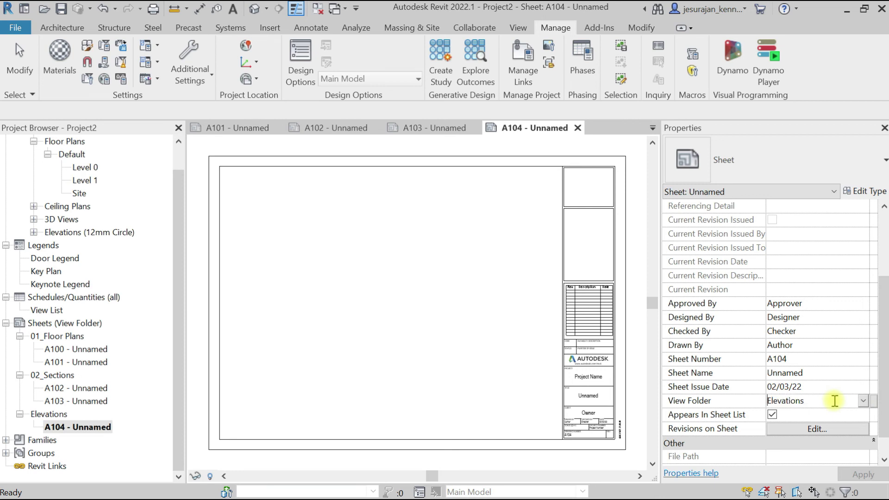
text(03_)
key(Return)
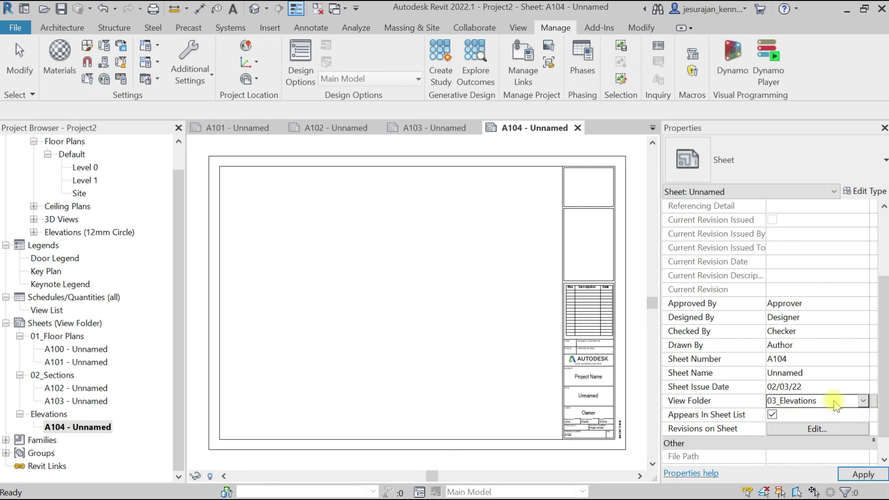
click(54, 350)
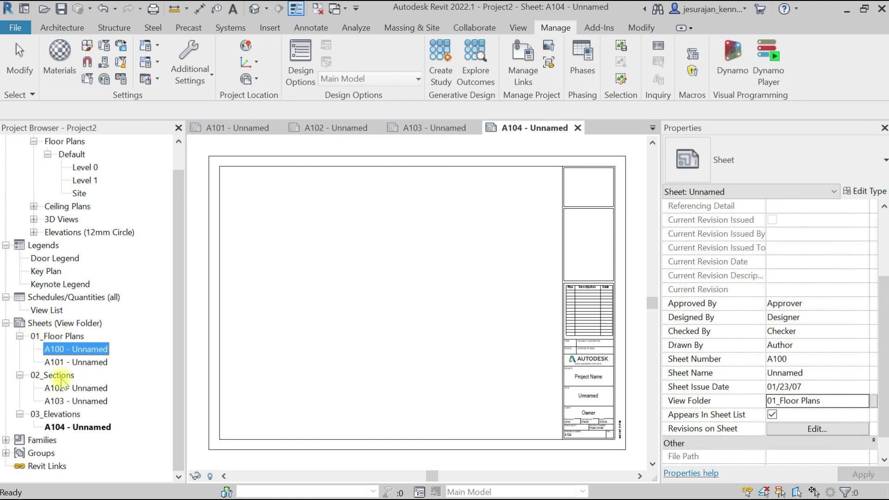
Step: Create a new building component schedule for the Doors category in the New Construction phase
click(66, 299)
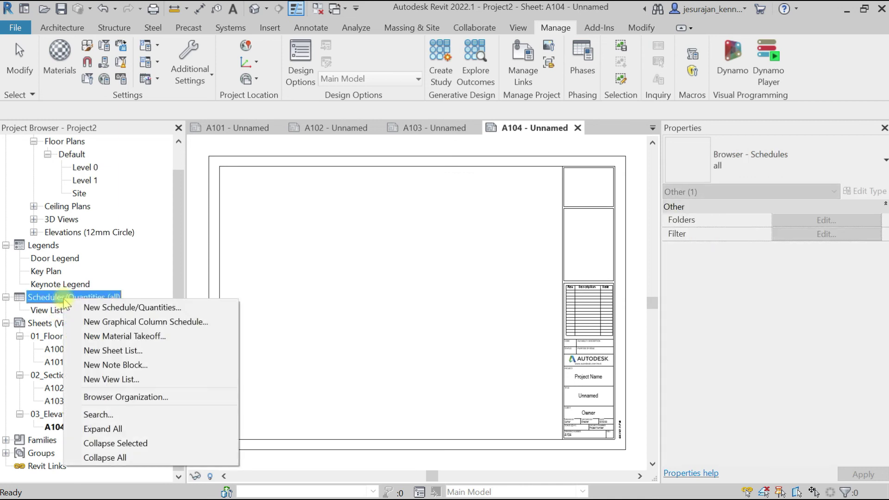
click(144, 307)
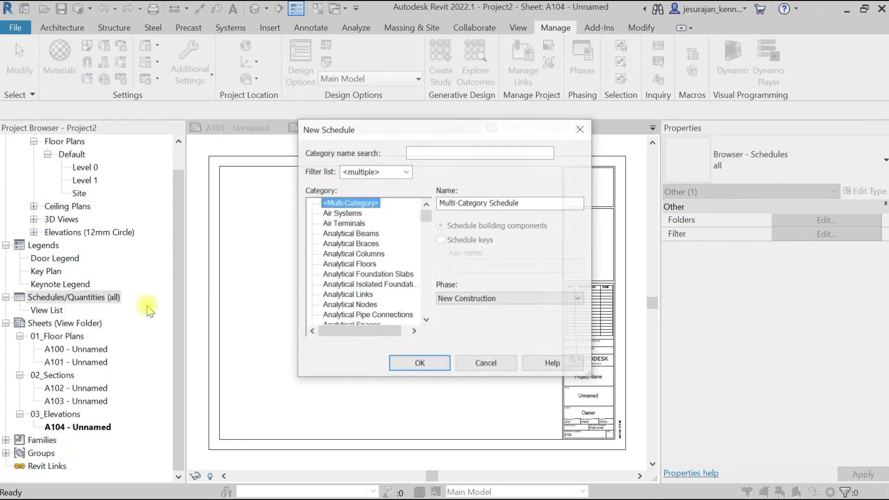
click(336, 247)
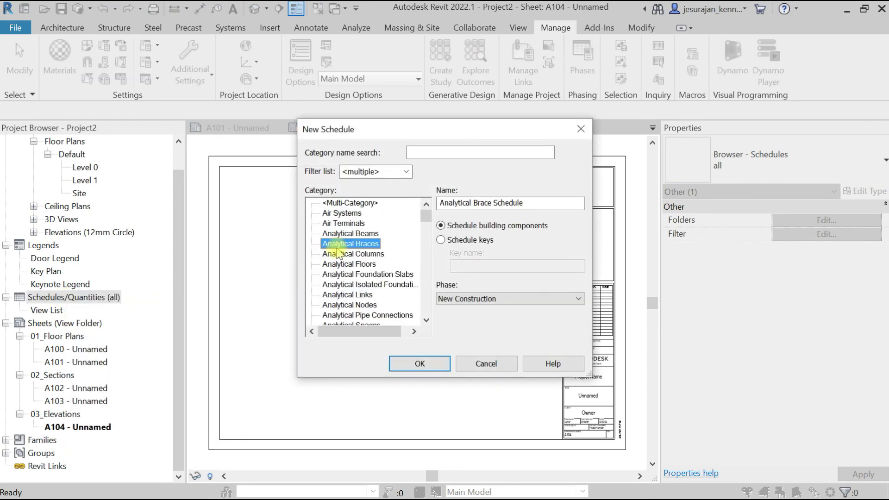
key(d)
scroll(341, 254, down, 1)
click(332, 294)
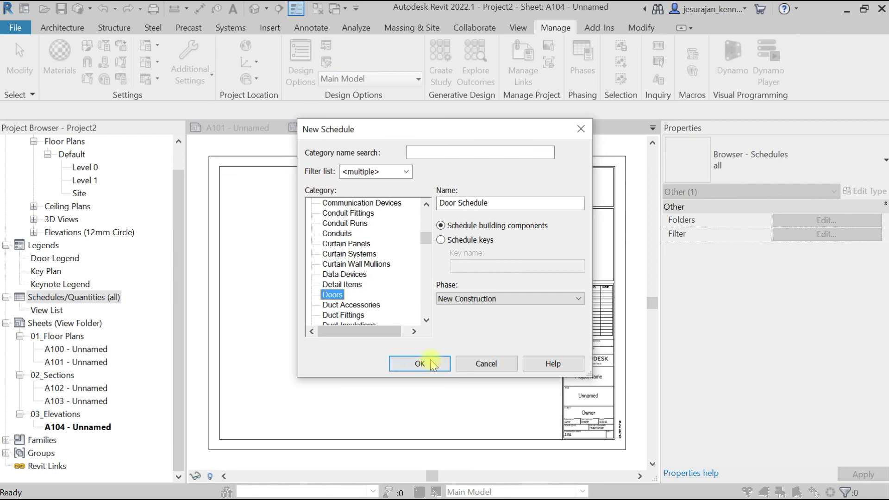
click(419, 363)
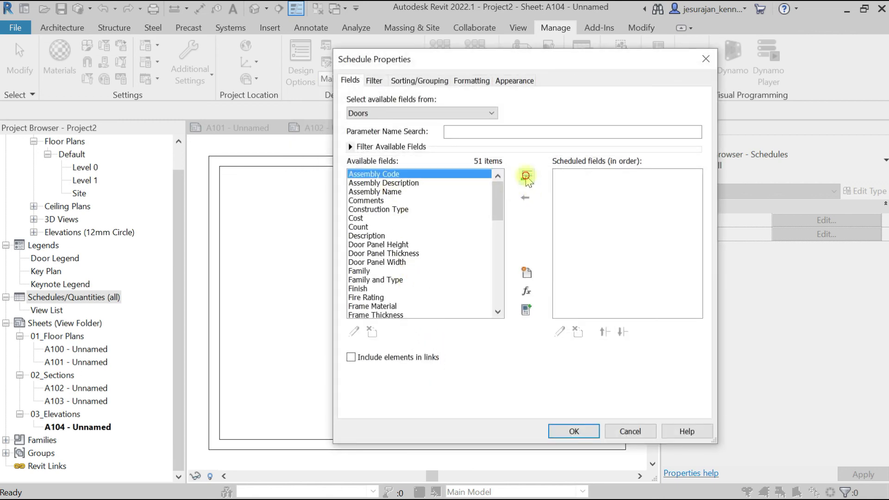
Step: Add the Assembly Code, Assembly Description, Assembly Name, Comments and Construction Type fields to the door schedule, and close its view after creating it
click(526, 177)
click(526, 177)
click(526, 176)
click(525, 177)
click(526, 177)
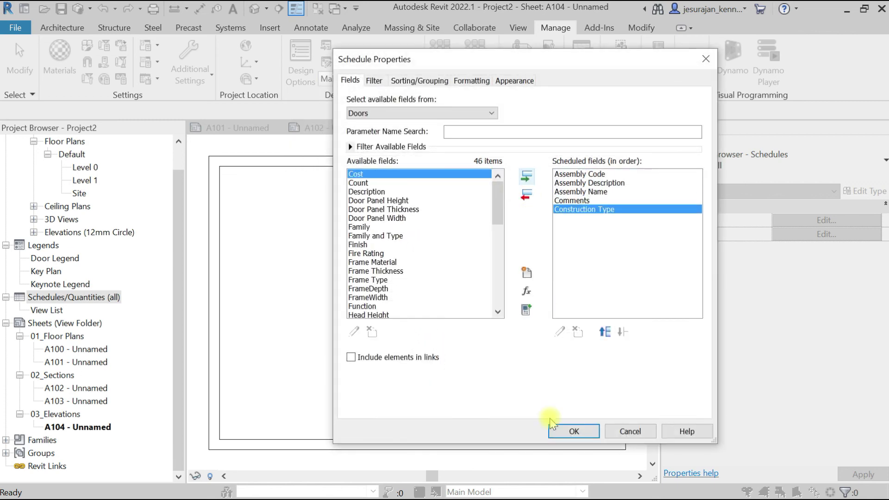
click(573, 430)
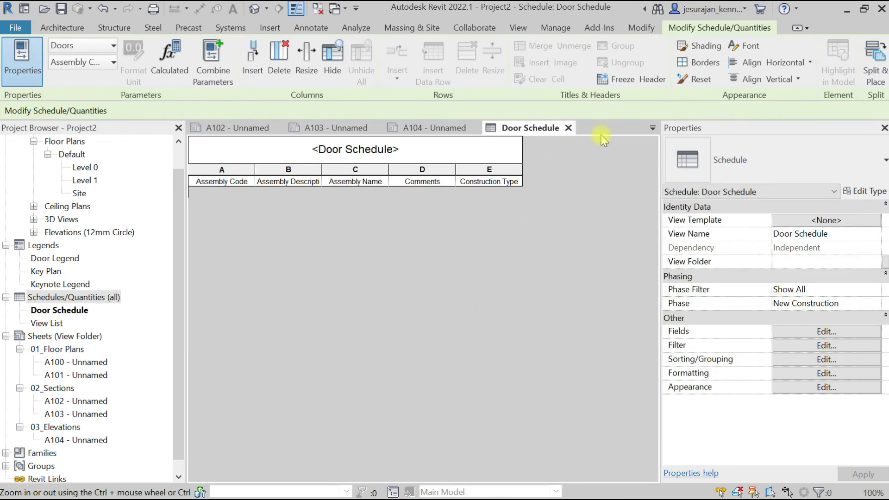
click(568, 128)
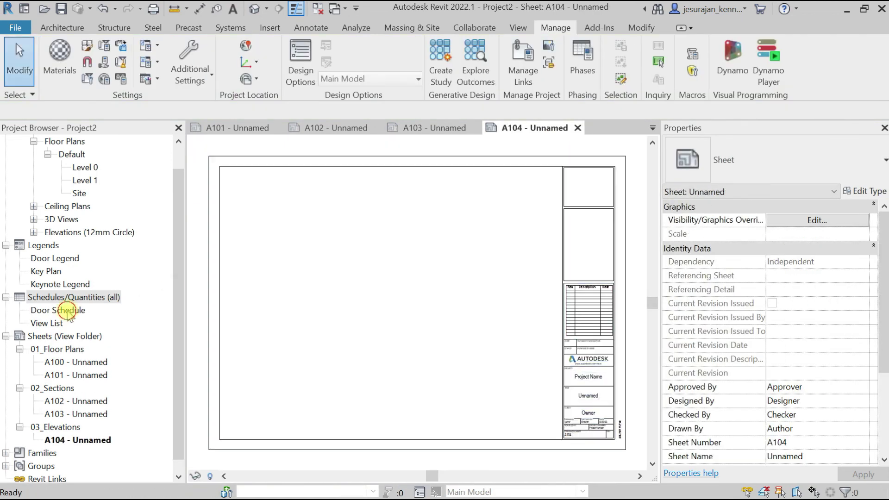
Step: Duplicate the Door Schedule as an independent view
right_click(63, 310)
mouse_move(155, 122)
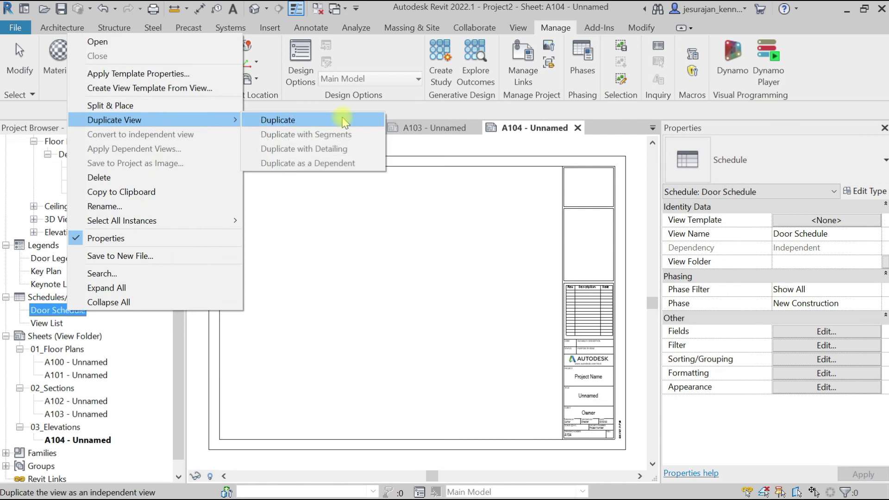
click(275, 120)
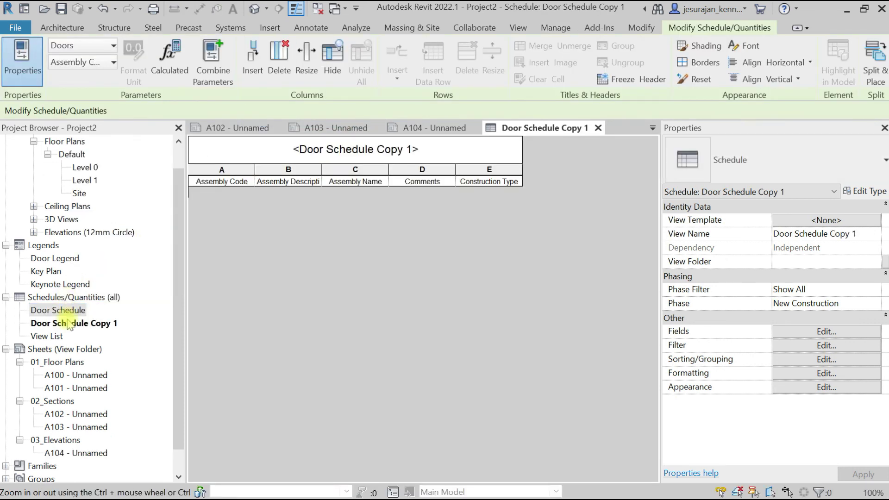
Step: Duplicate the original Door Schedule a second time
right_click(74, 311)
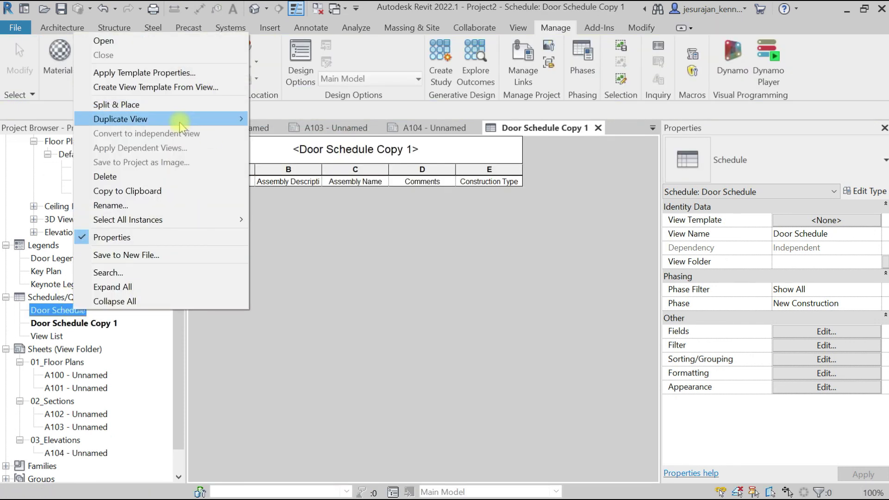
mouse_move(188, 119)
click(288, 120)
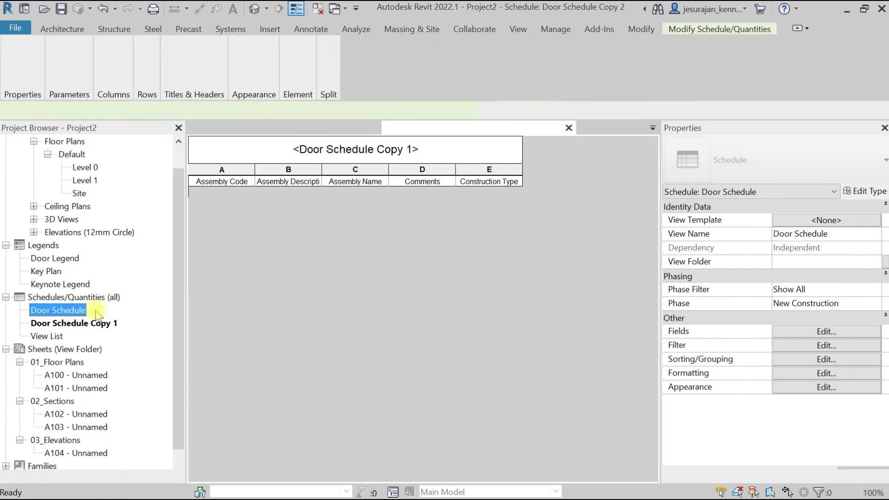
Step: Duplicate the View List schedule, and duplicate the resulting copy as well
click(56, 348)
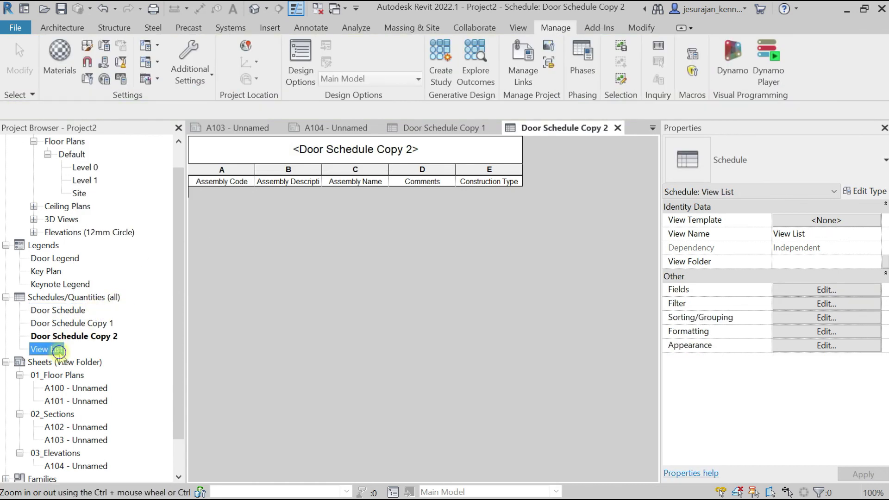
right_click(56, 350)
mouse_move(154, 161)
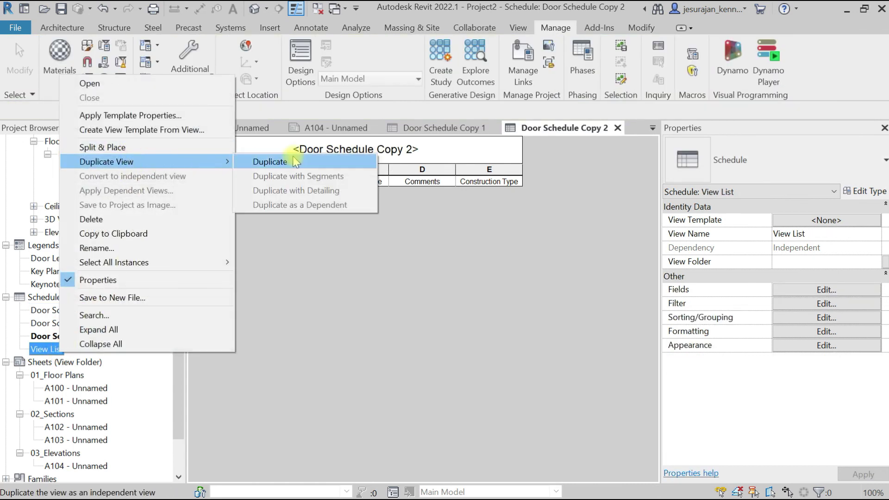
click(293, 157)
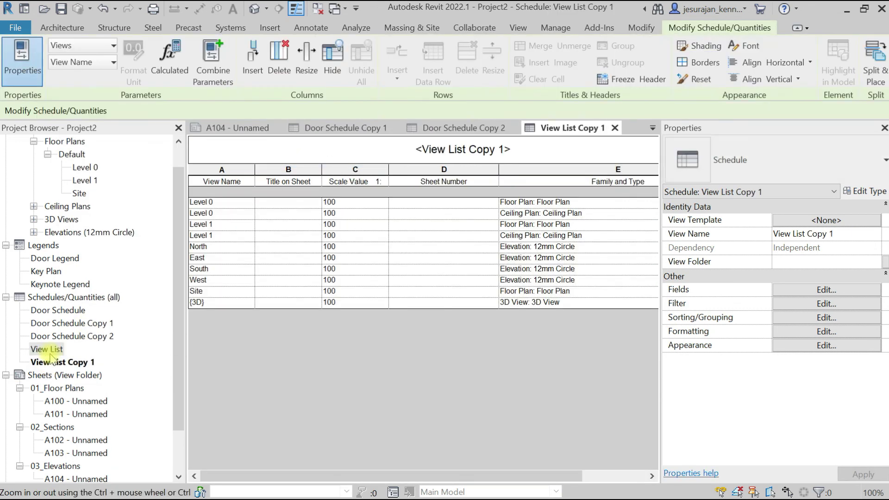
right_click(59, 363)
mouse_move(174, 171)
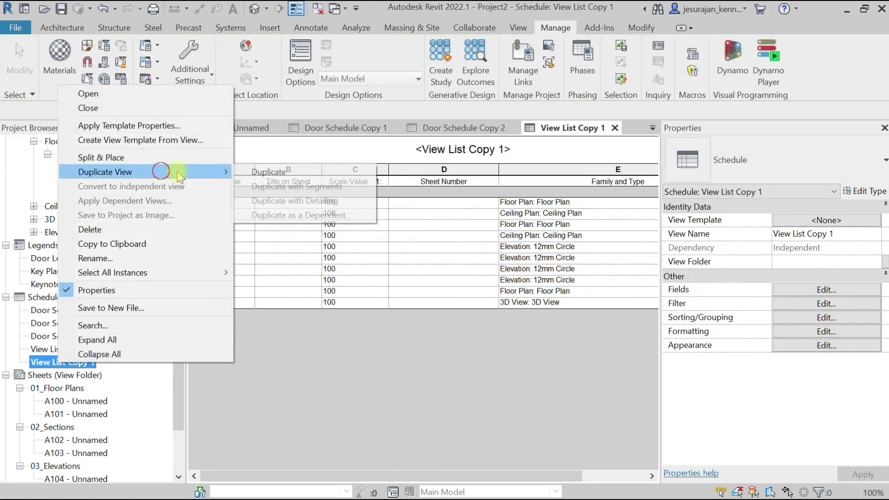
click(292, 171)
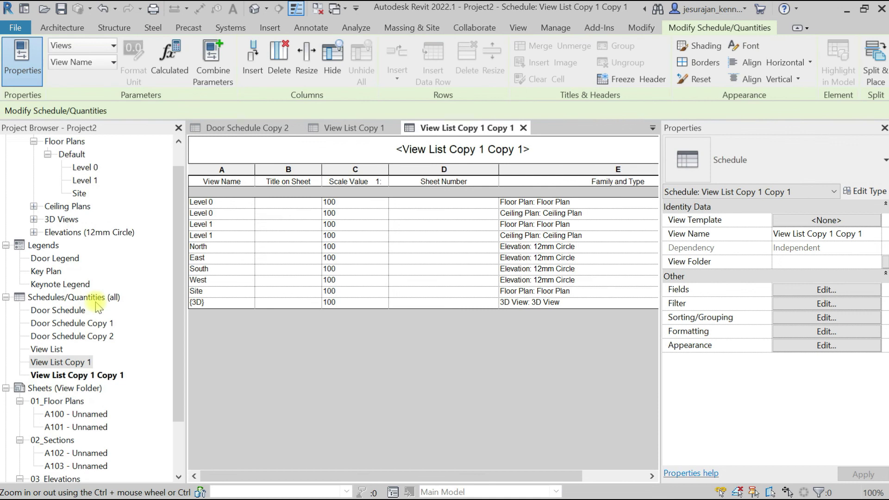
Step: Set the View Folder of the Door Schedule and its two copies to Door Schedules
click(87, 337)
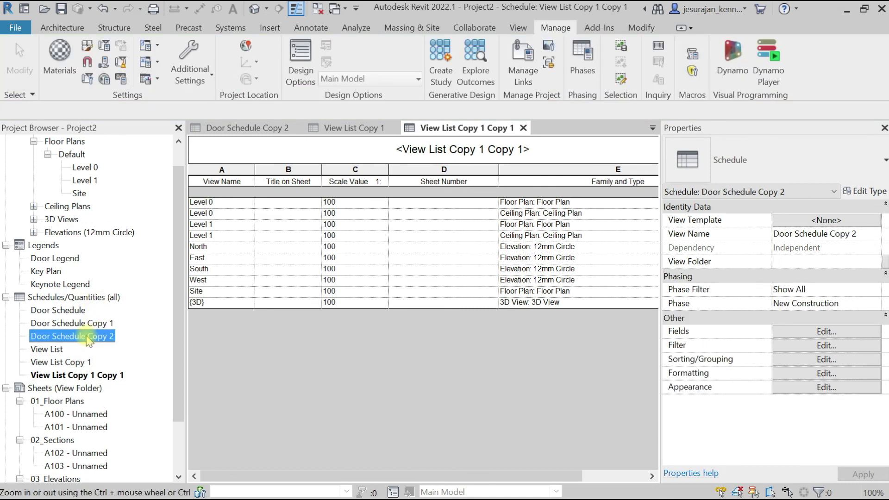
shift+click(70, 311)
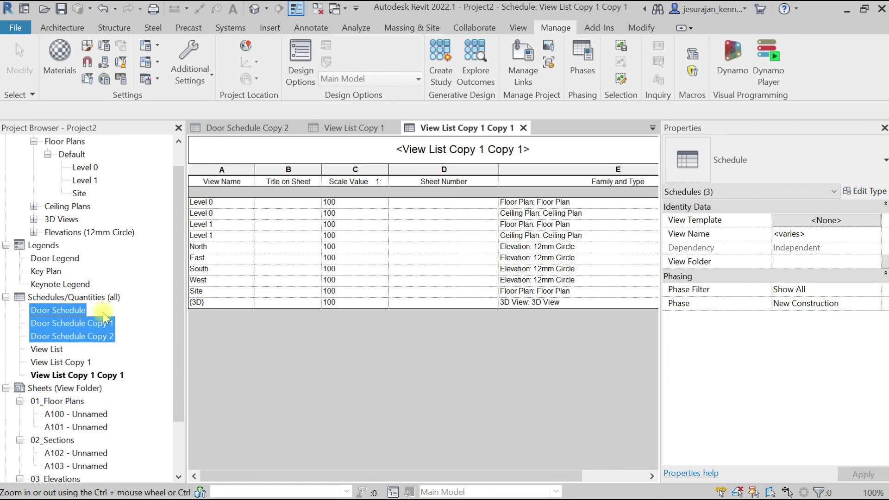
click(780, 261)
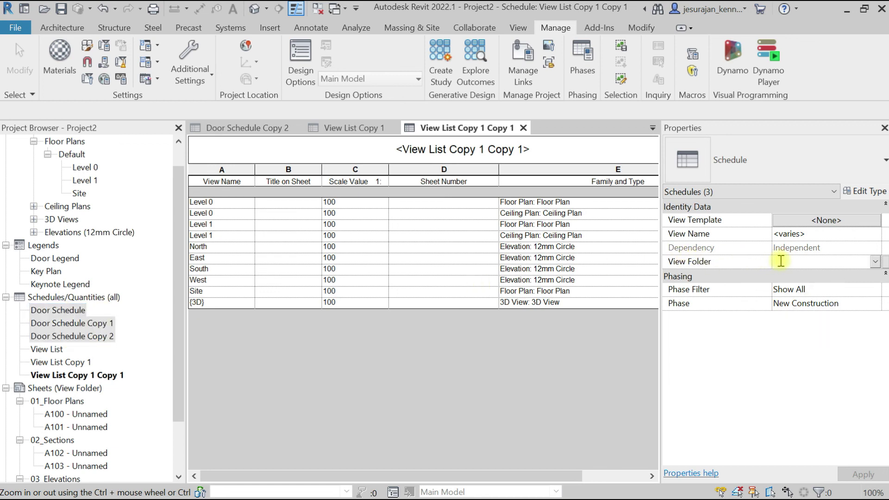
text(Door Schedules)
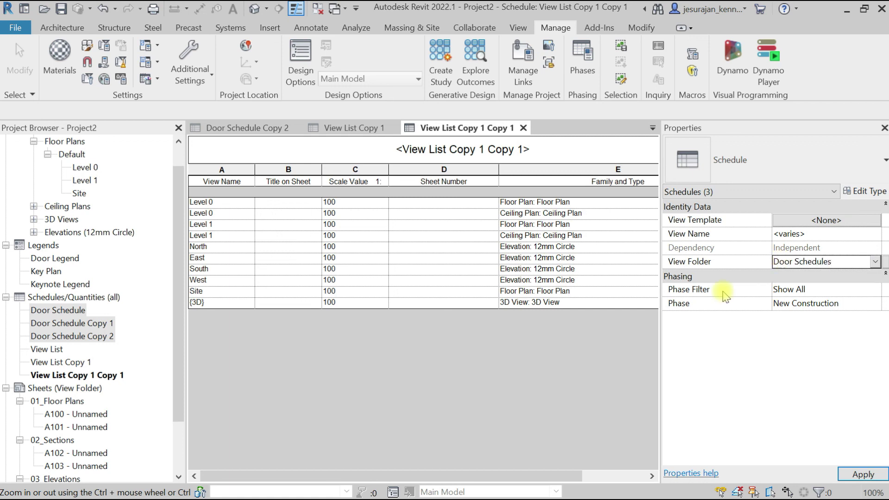
click(68, 315)
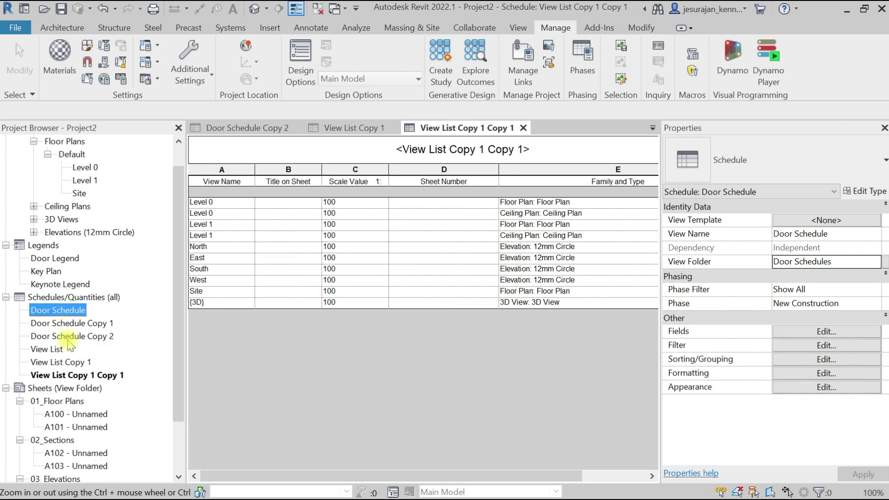
Step: Create a new browser organization scheme for schedules named View folder
click(54, 299)
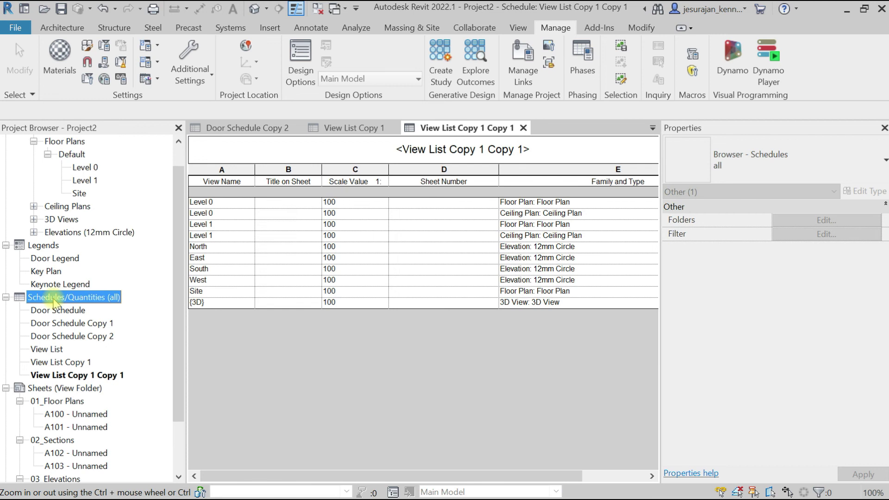
right_click(92, 300)
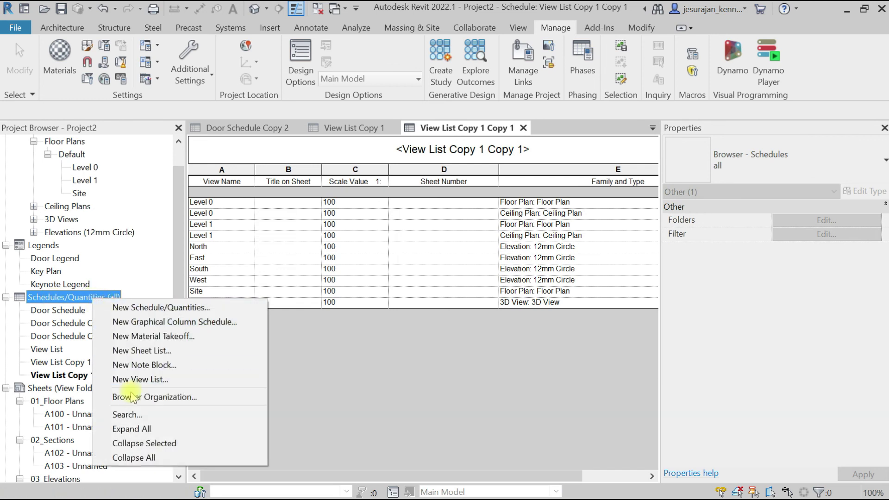
click(213, 397)
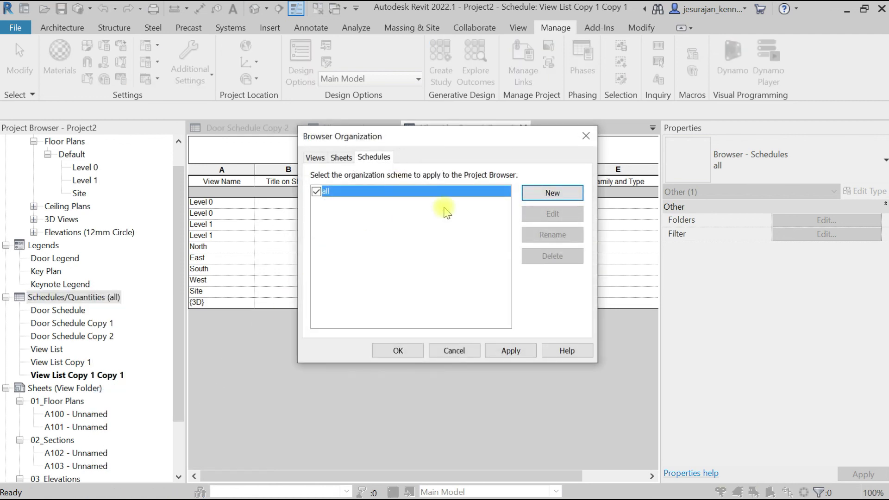
click(552, 192)
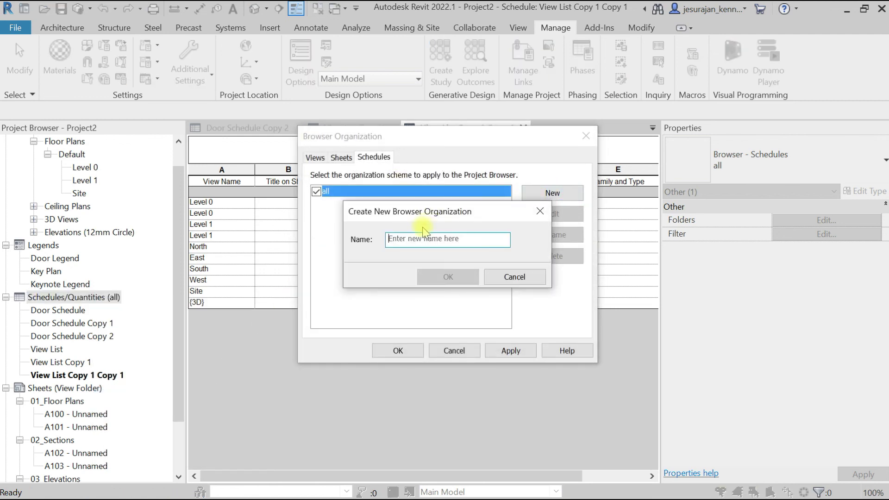
text(View folder)
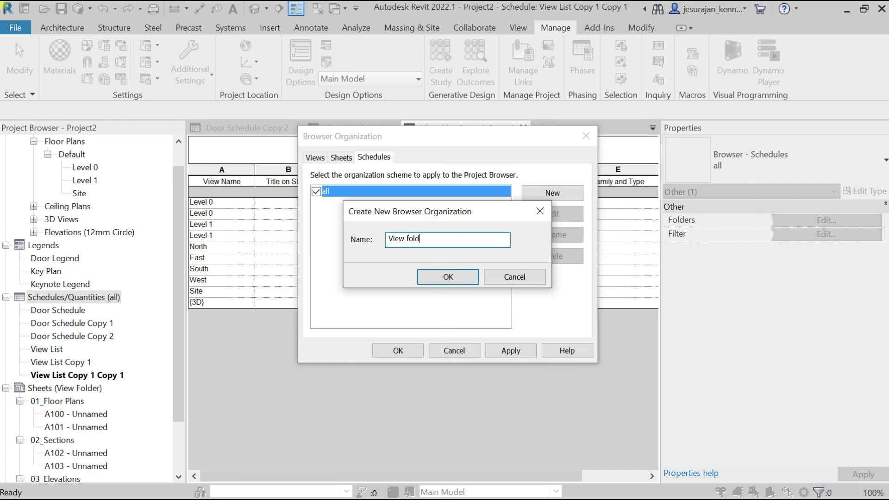
click(449, 277)
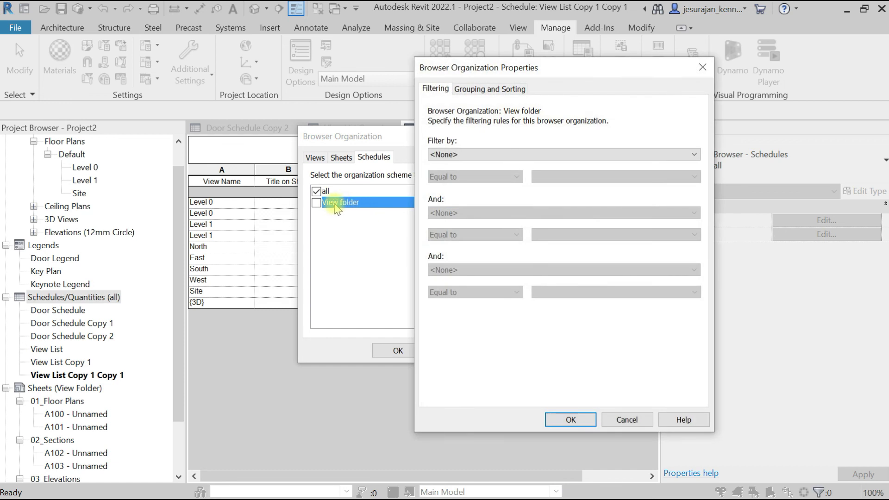
Step: Group the new schedule scheme by the View Folder parameter and apply it to the Project Browser
click(488, 89)
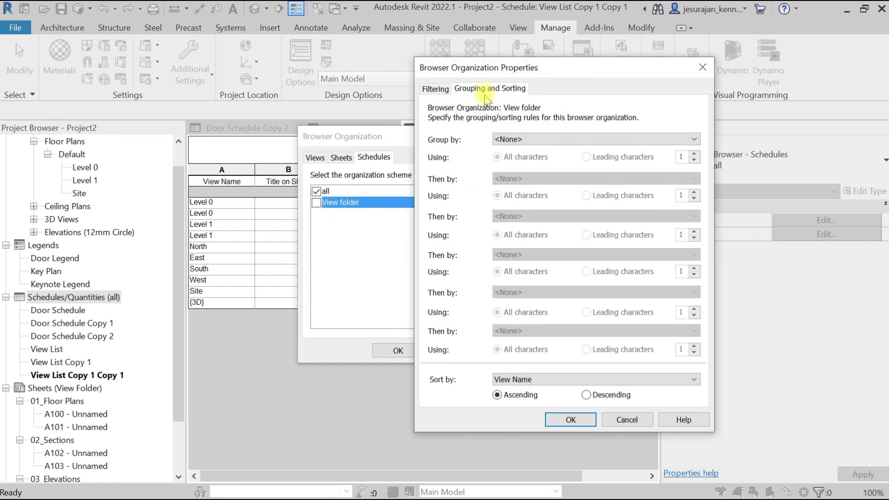
click(511, 139)
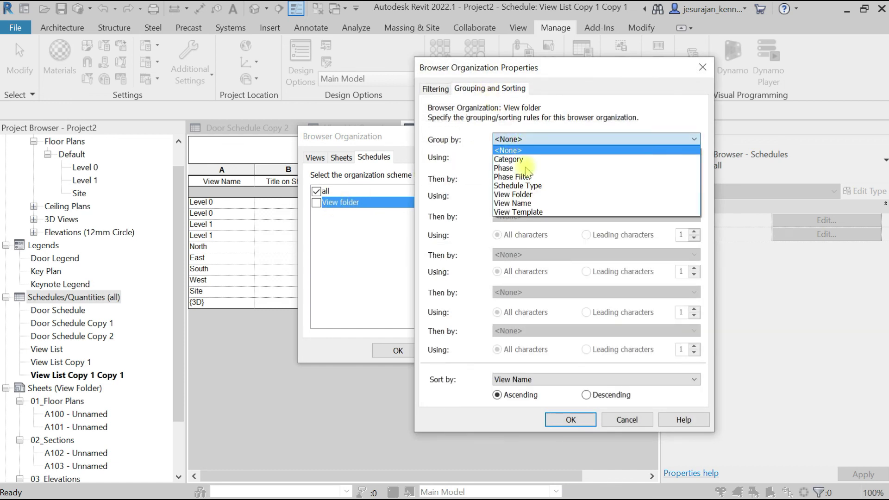
click(536, 194)
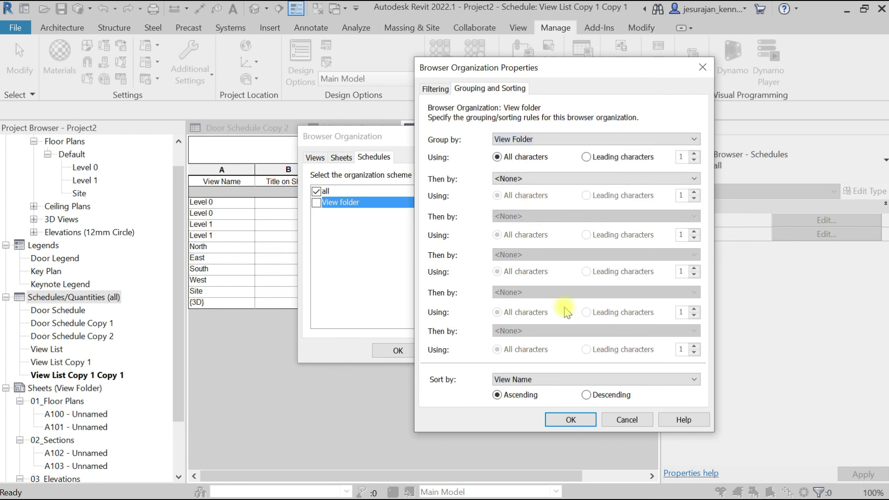
click(570, 419)
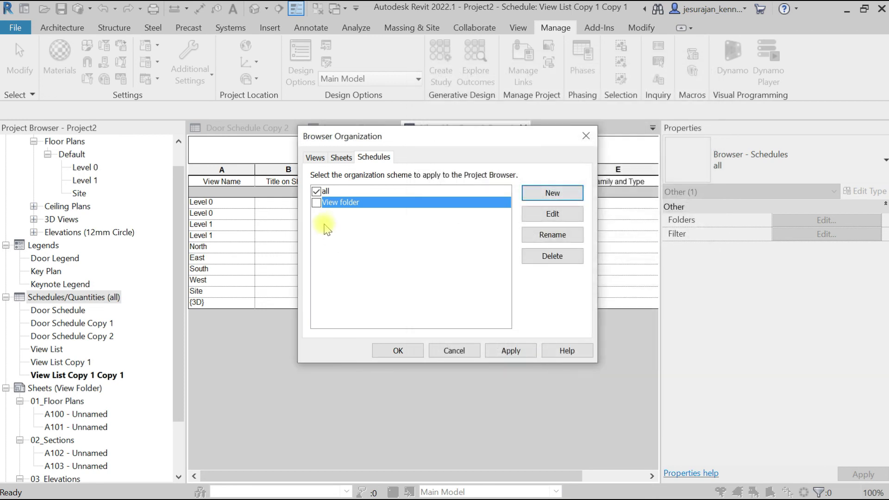
click(317, 203)
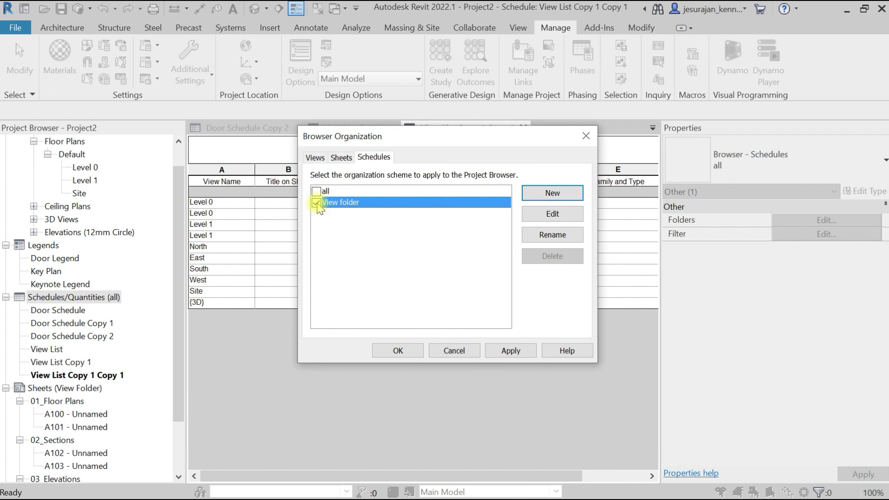
click(399, 350)
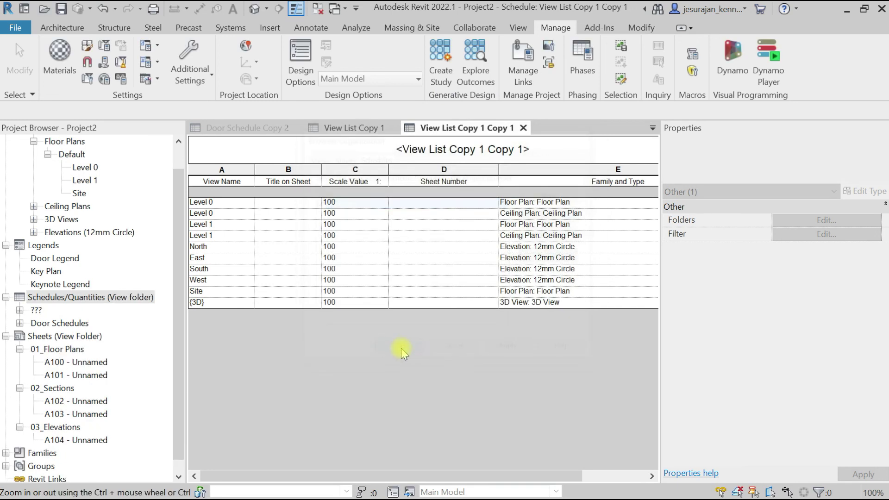
Step: Expand the schedule folders and set the View Folder of the View List and its two copies to View schedule
click(19, 324)
click(72, 336)
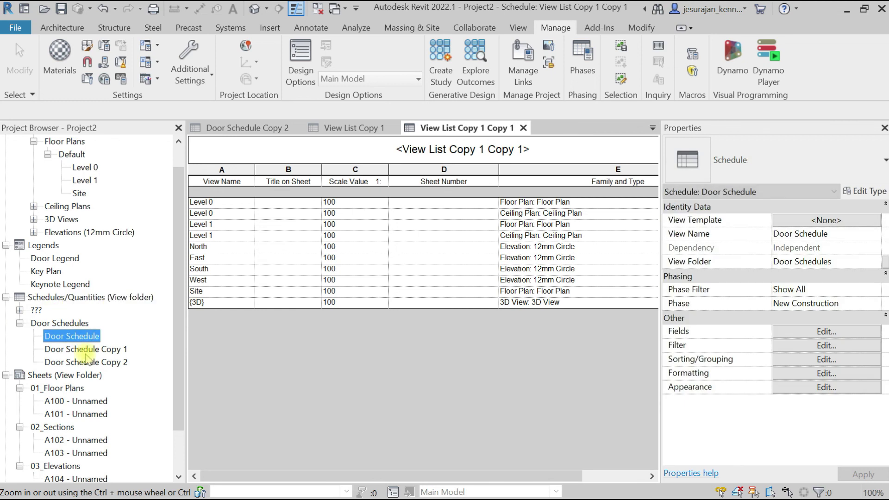
click(87, 362)
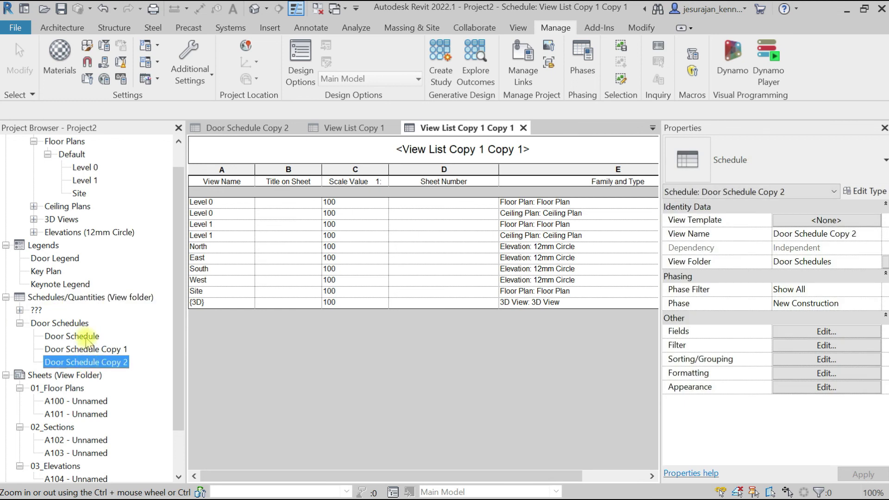
click(20, 310)
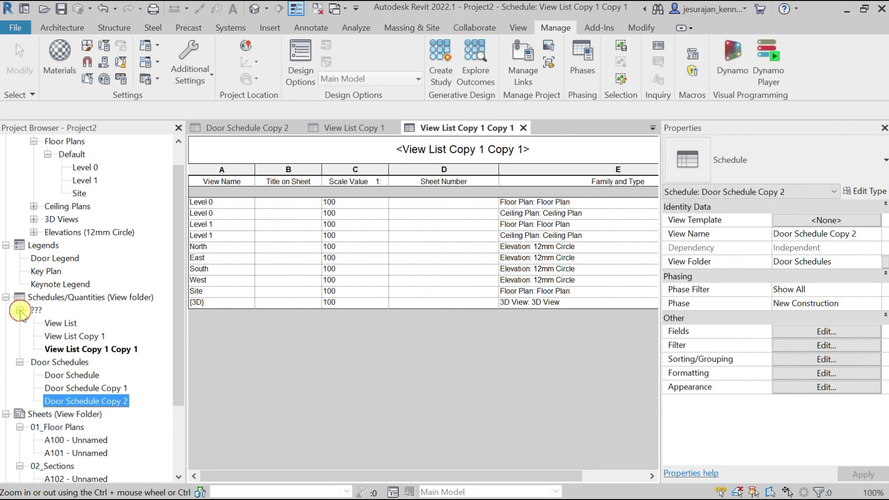
click(65, 323)
shift+click(79, 351)
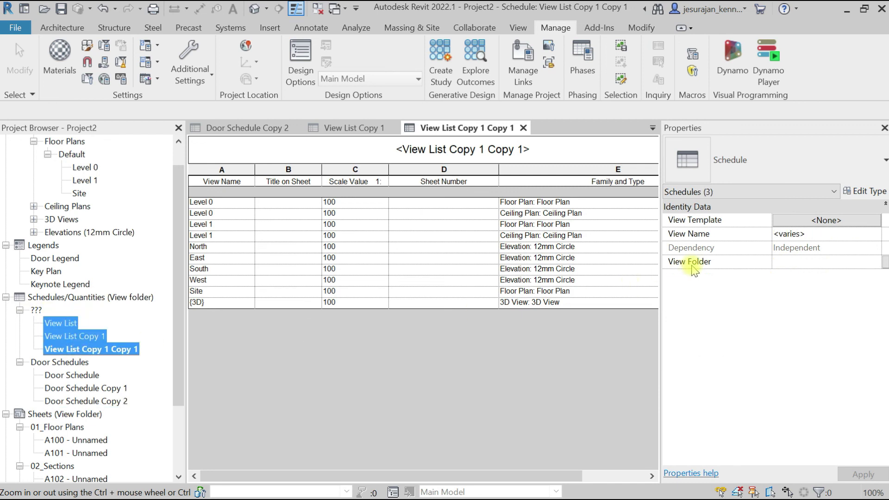
click(796, 263)
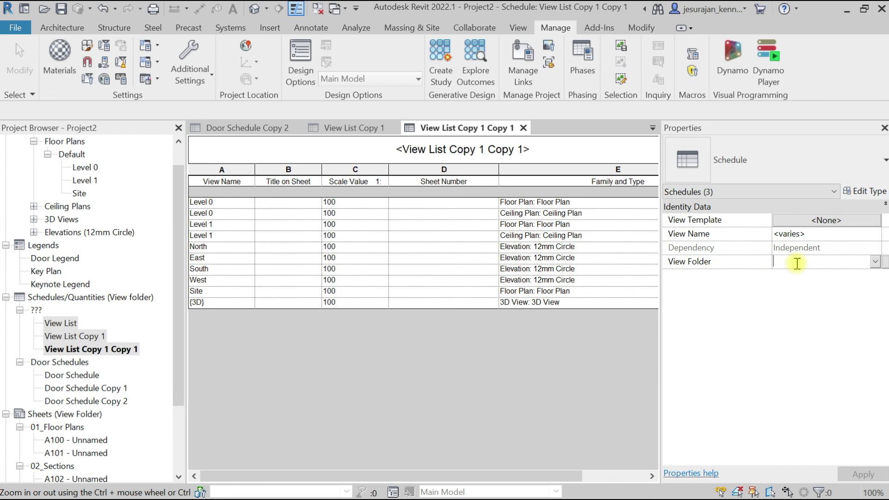
text(V)
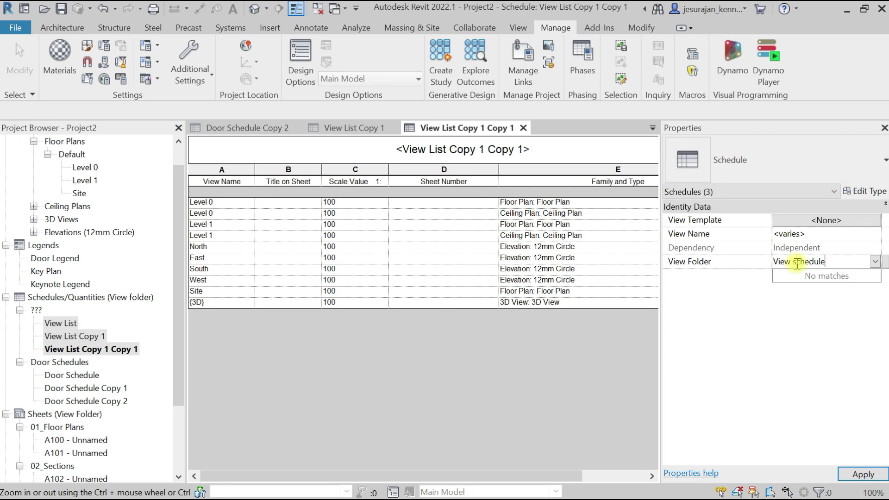
text(iew schedule)
key(Return)
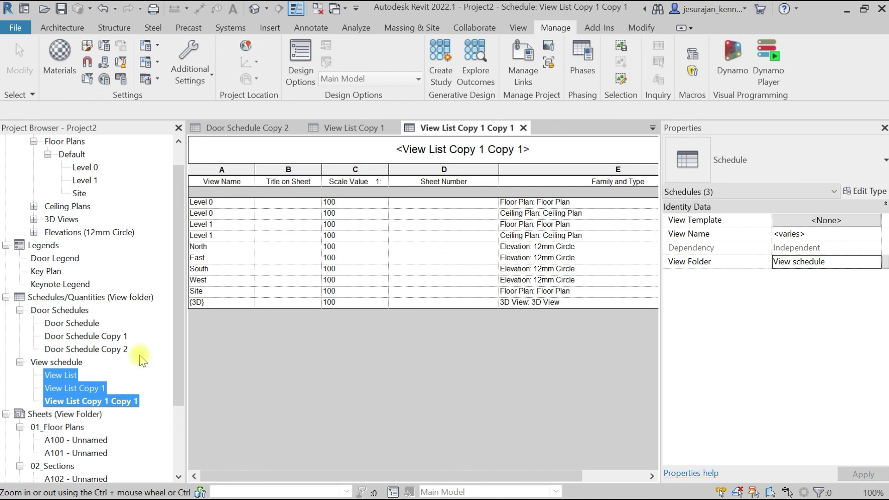
Step: Collapse the schedule and sheet folders, and undock the Project Browser as a floating window over the drawing area
click(75, 323)
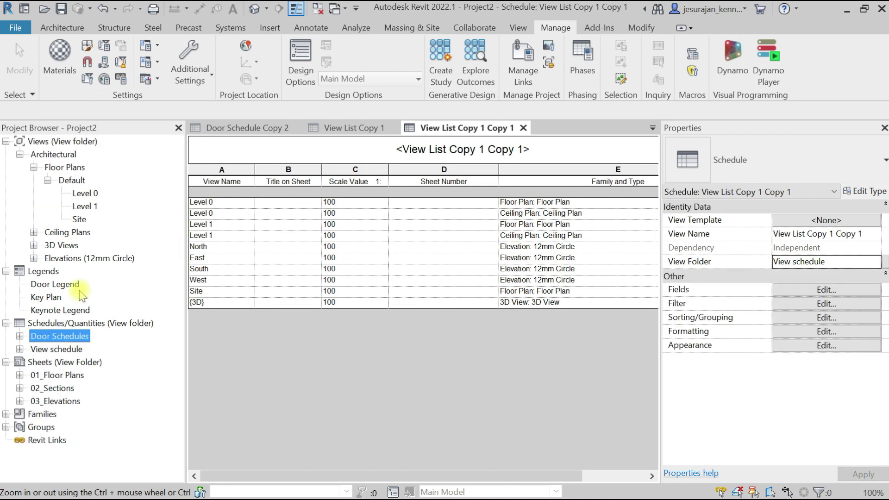
click(44, 271)
click(49, 284)
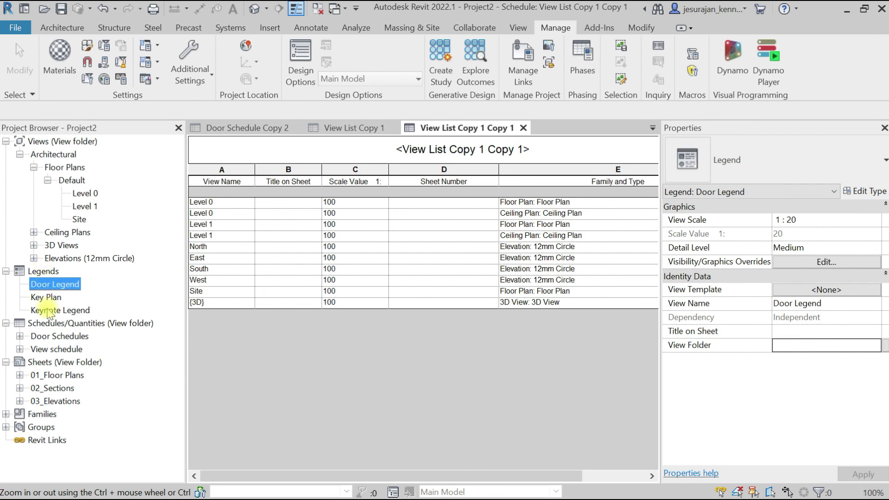
drag(60, 128, 307, 106)
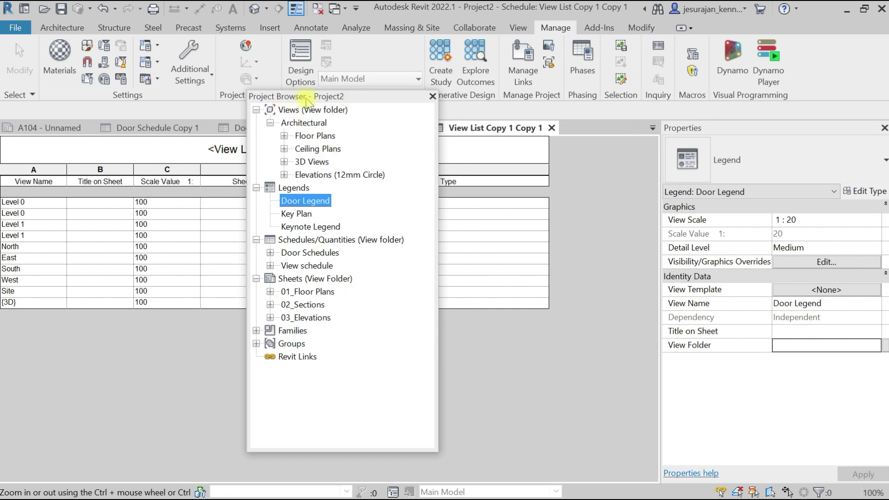
click(327, 111)
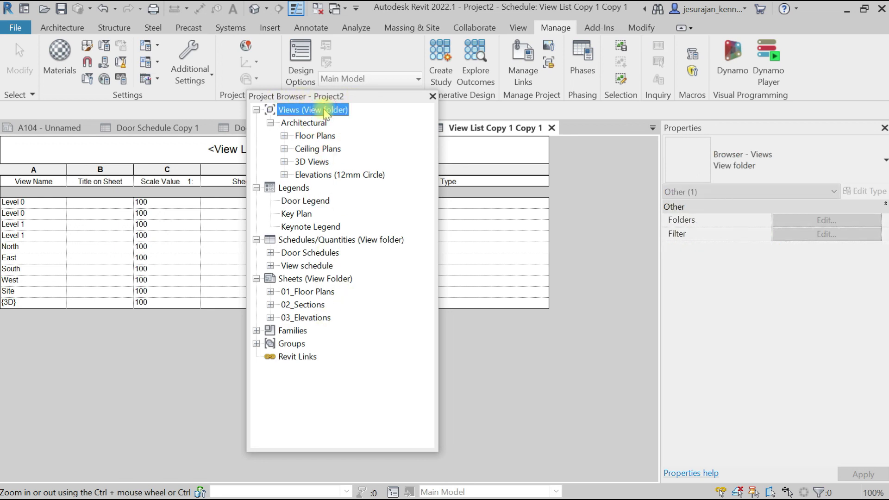